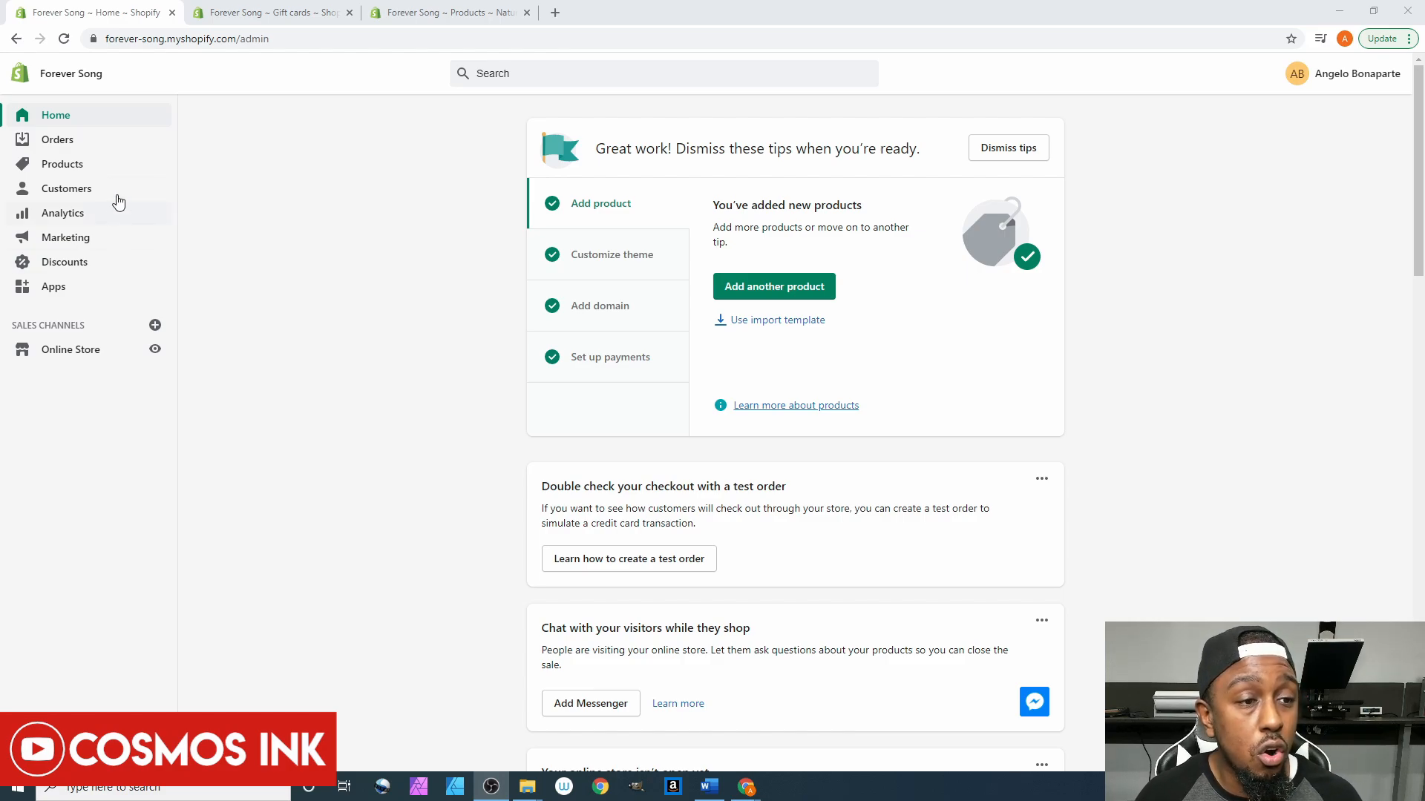
- Expand Products in the admin sidebar and go to its Gift cards page
{"action": "left_click", "coordinate": [80, 165]}
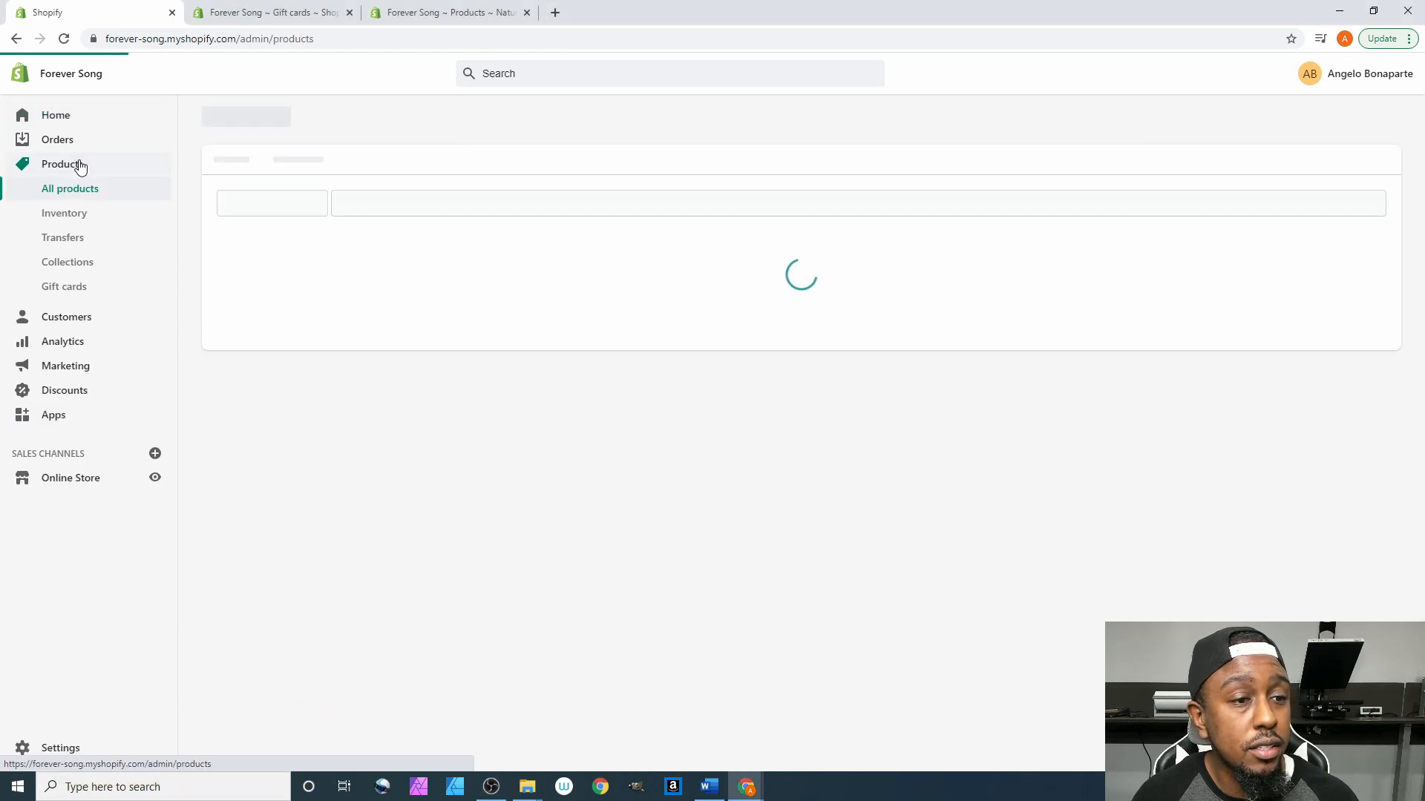
{"action": "left_click", "coordinate": [78, 293]}
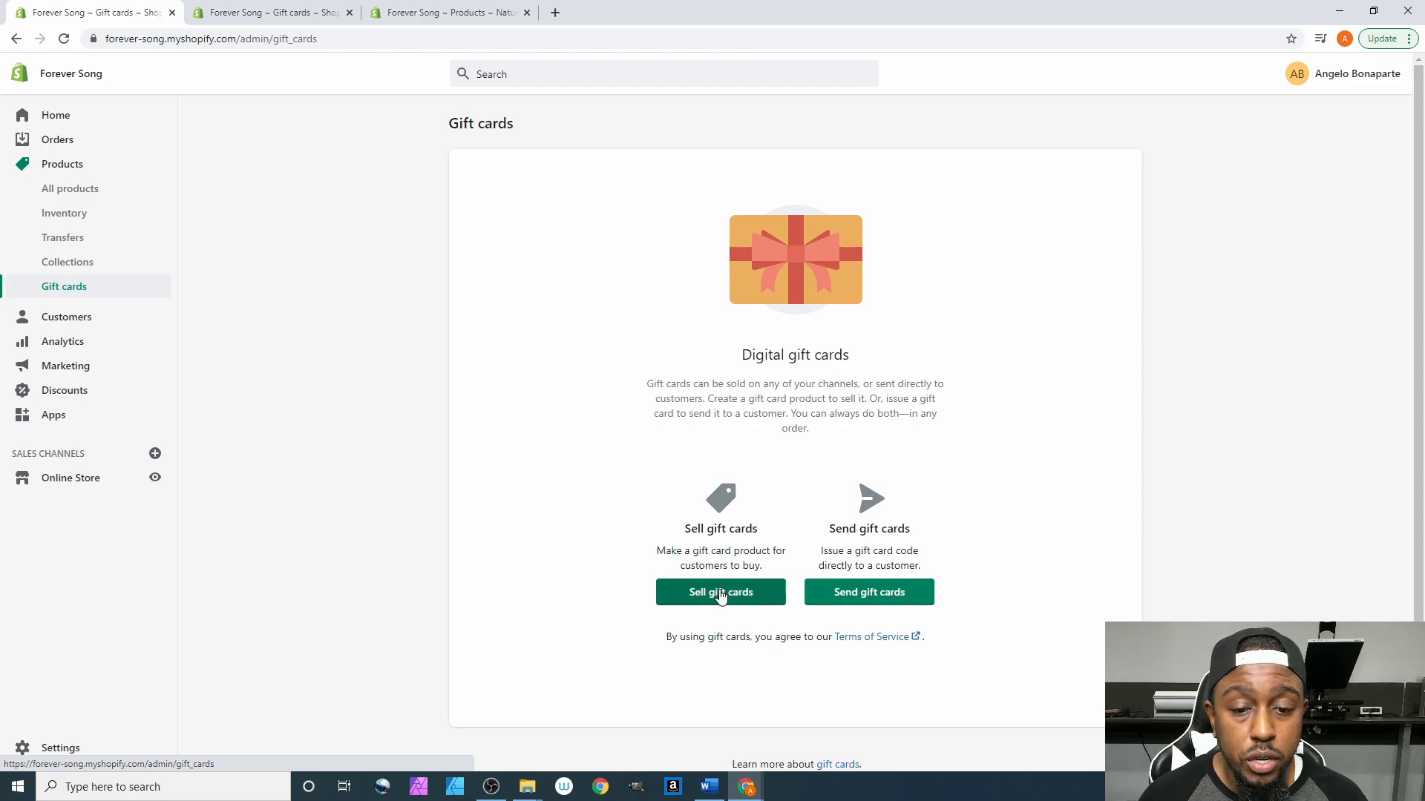
- Start a new gift card product with Sell gift cards and review its default $10.00 form
{"action": "left_click", "coordinate": [694, 600]}
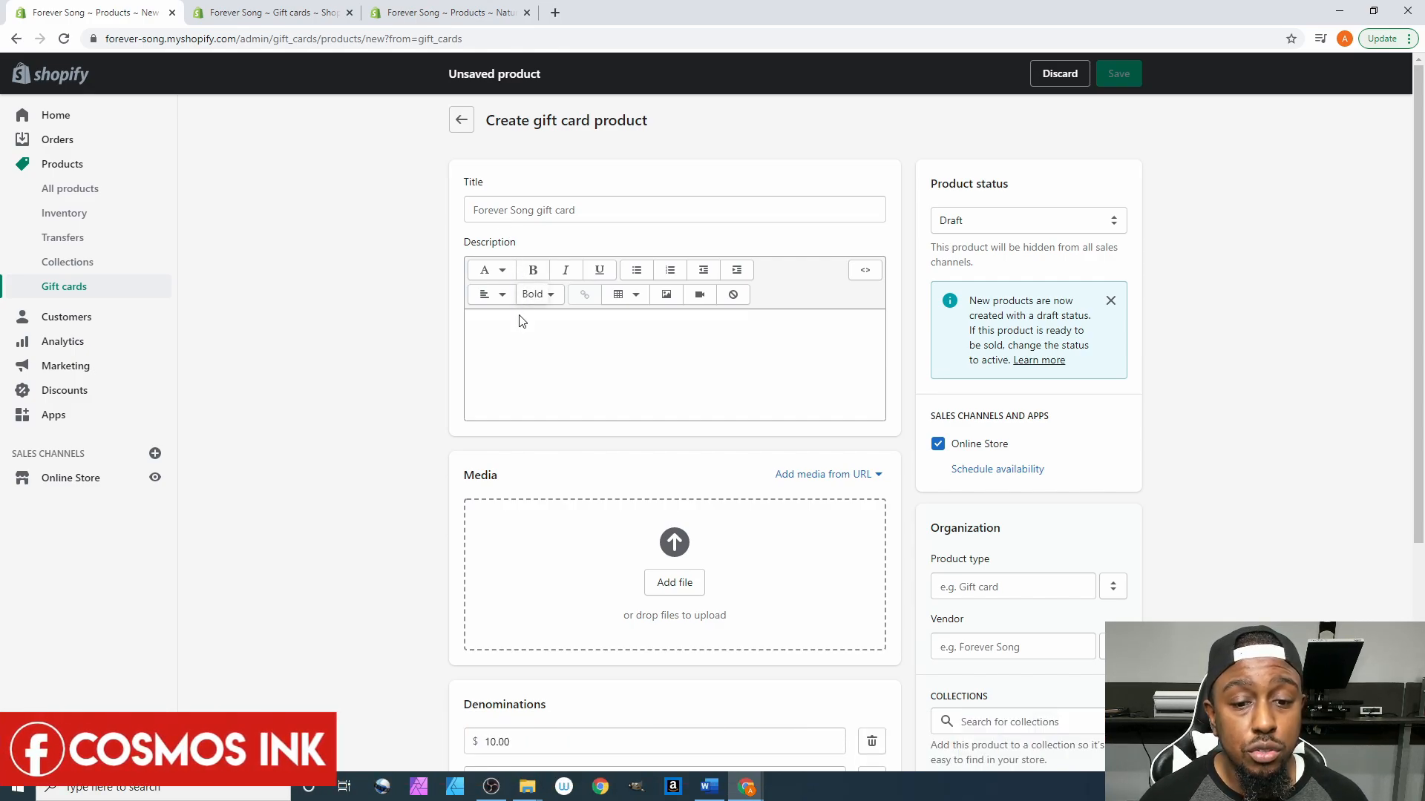
{"action": "scroll", "coordinate": [509, 347], "scroll_direction": "down", "scroll_amount": 2}
{"action": "scroll", "coordinate": [510, 346], "scroll_direction": "down", "scroll_amount": 1}
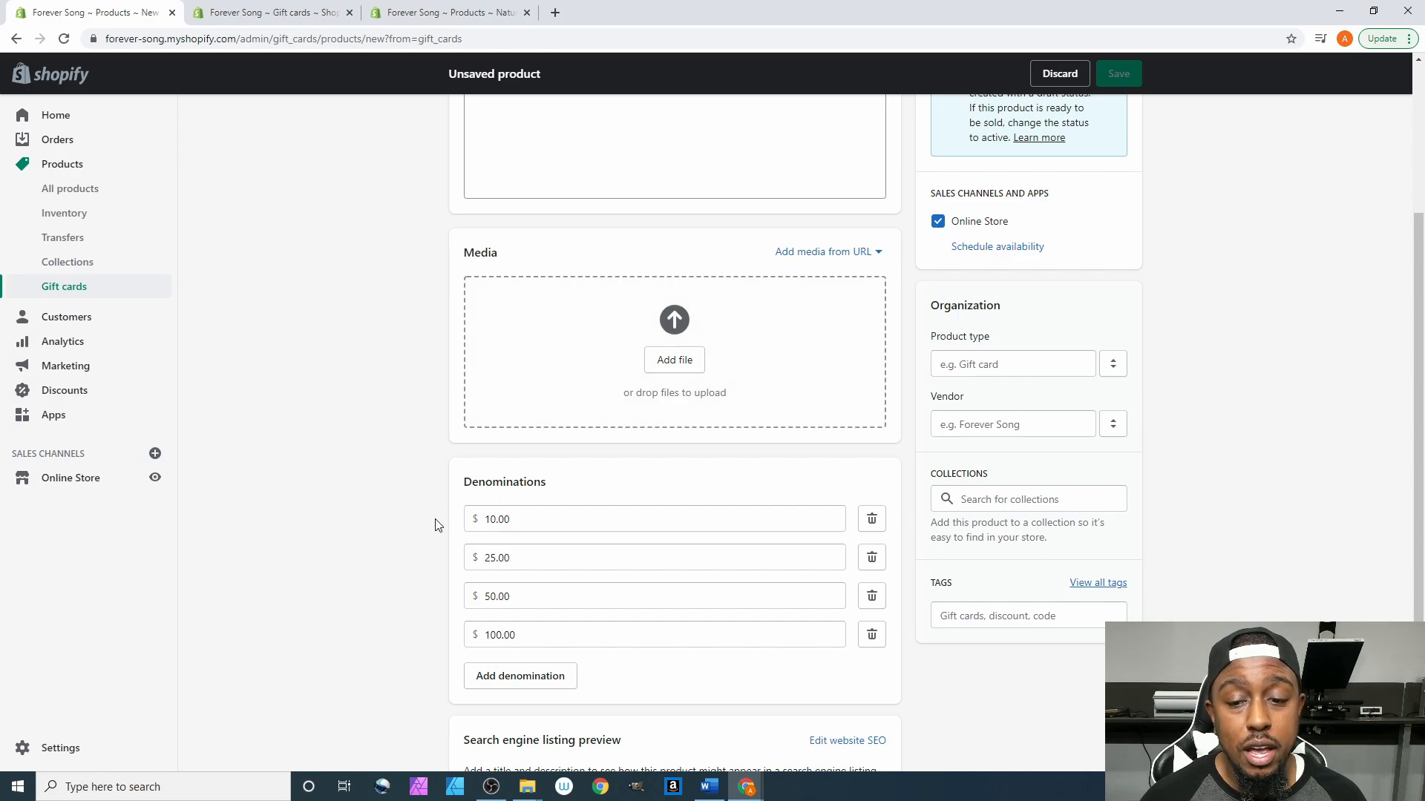
{"action": "scroll", "coordinate": [372, 518], "scroll_direction": "down", "scroll_amount": 1}
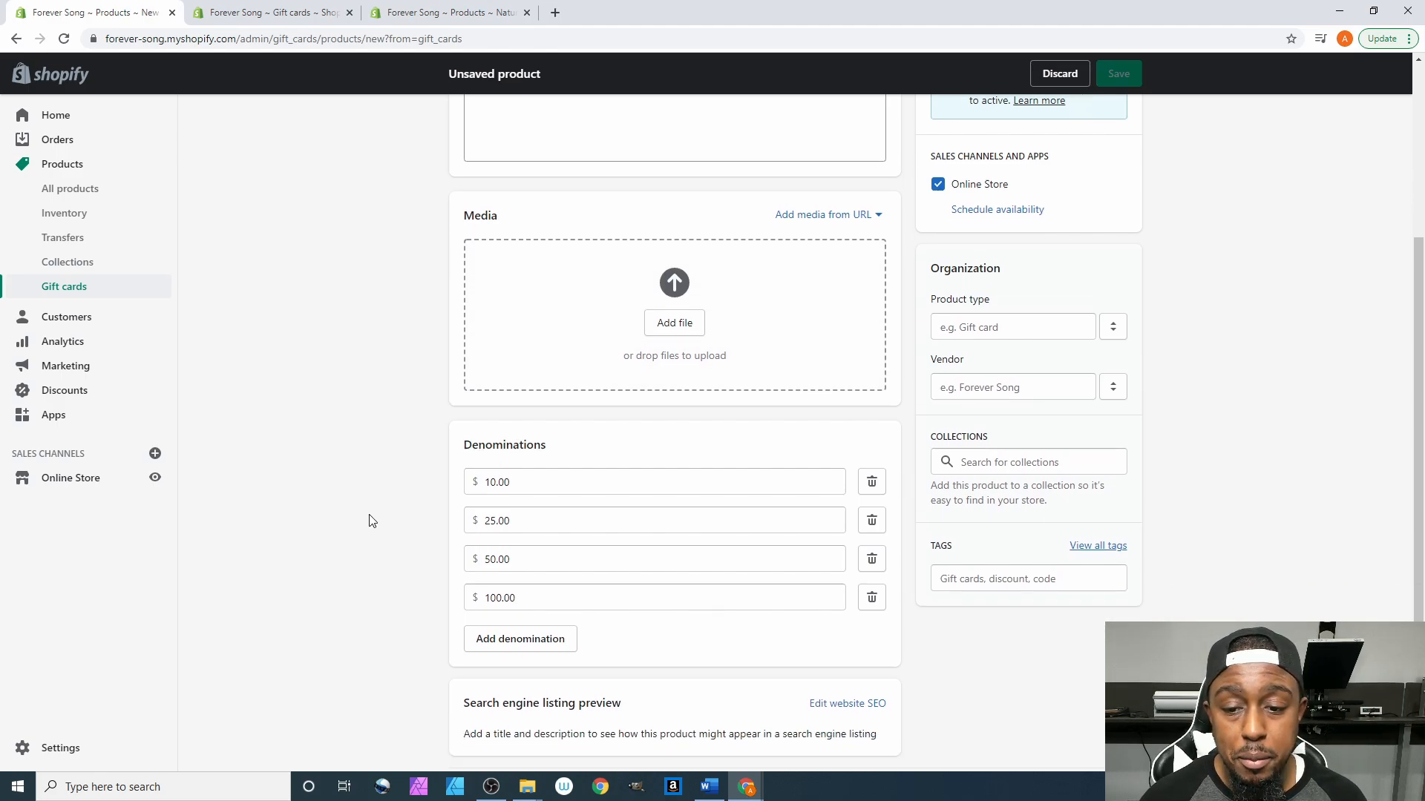
{"action": "scroll", "coordinate": [668, 495], "scroll_direction": "up", "scroll_amount": 1}
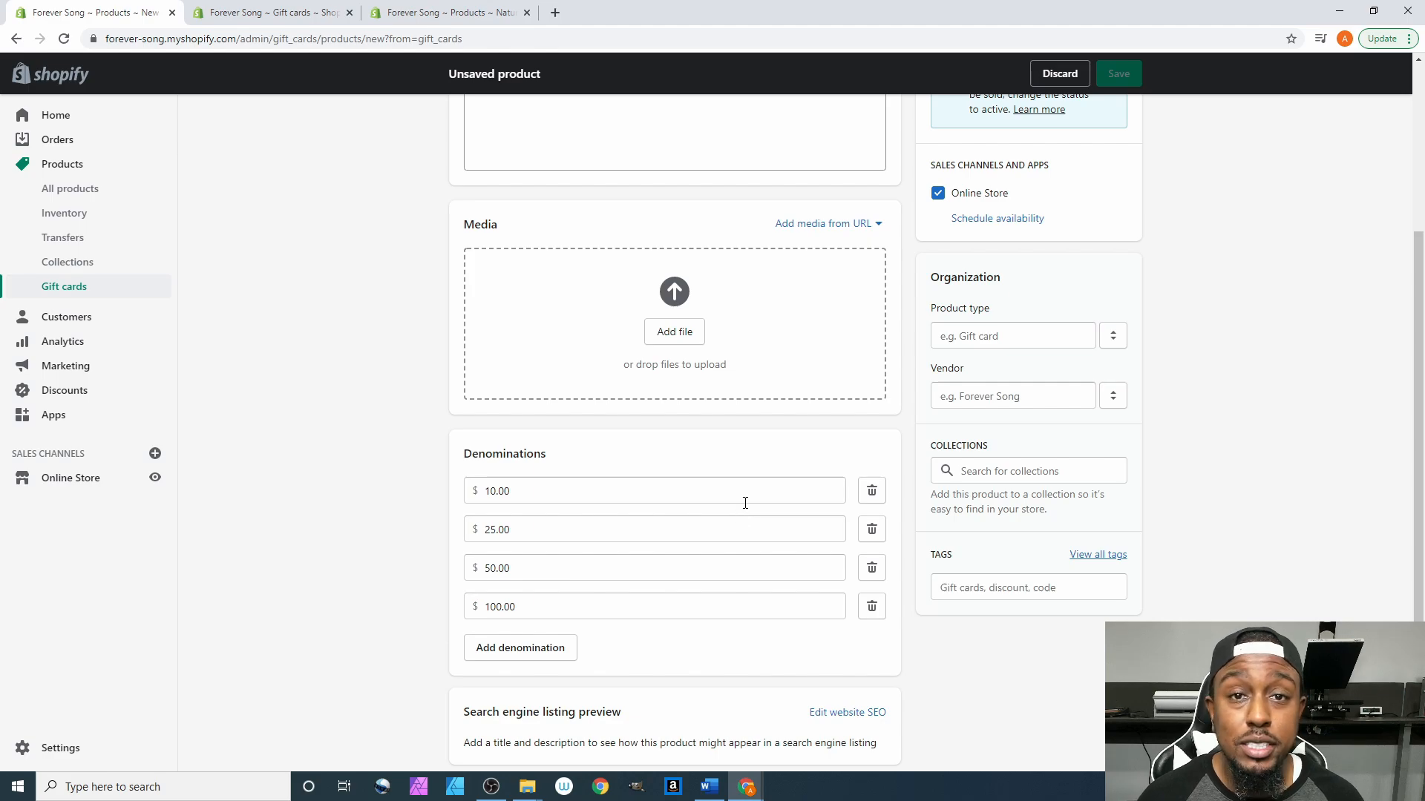
{"action": "scroll", "coordinate": [1076, 527], "scroll_direction": "down", "scroll_amount": 1}
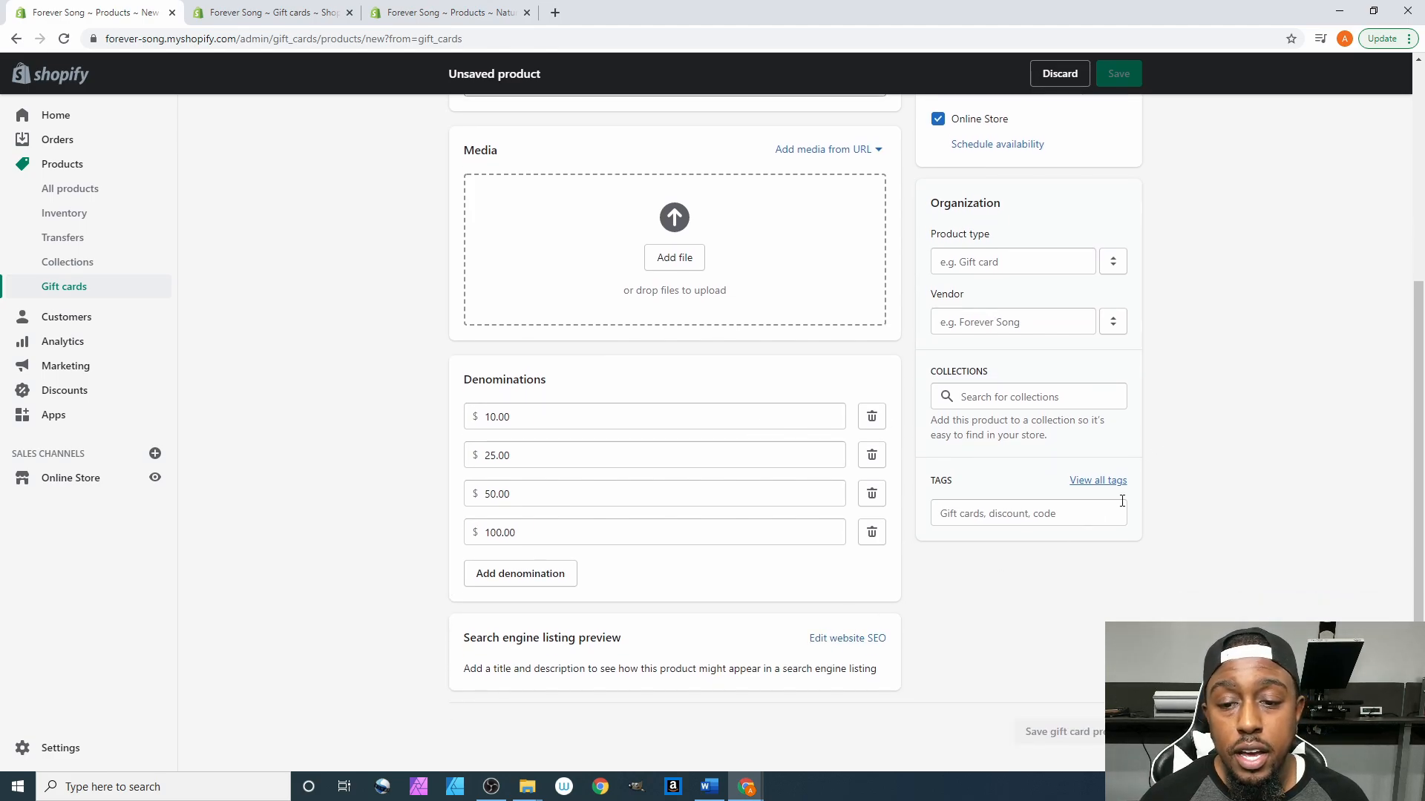
{"action": "scroll", "coordinate": [1120, 402], "scroll_direction": "up", "scroll_amount": 1}
{"action": "scroll", "coordinate": [1120, 401], "scroll_direction": "up", "scroll_amount": 3}
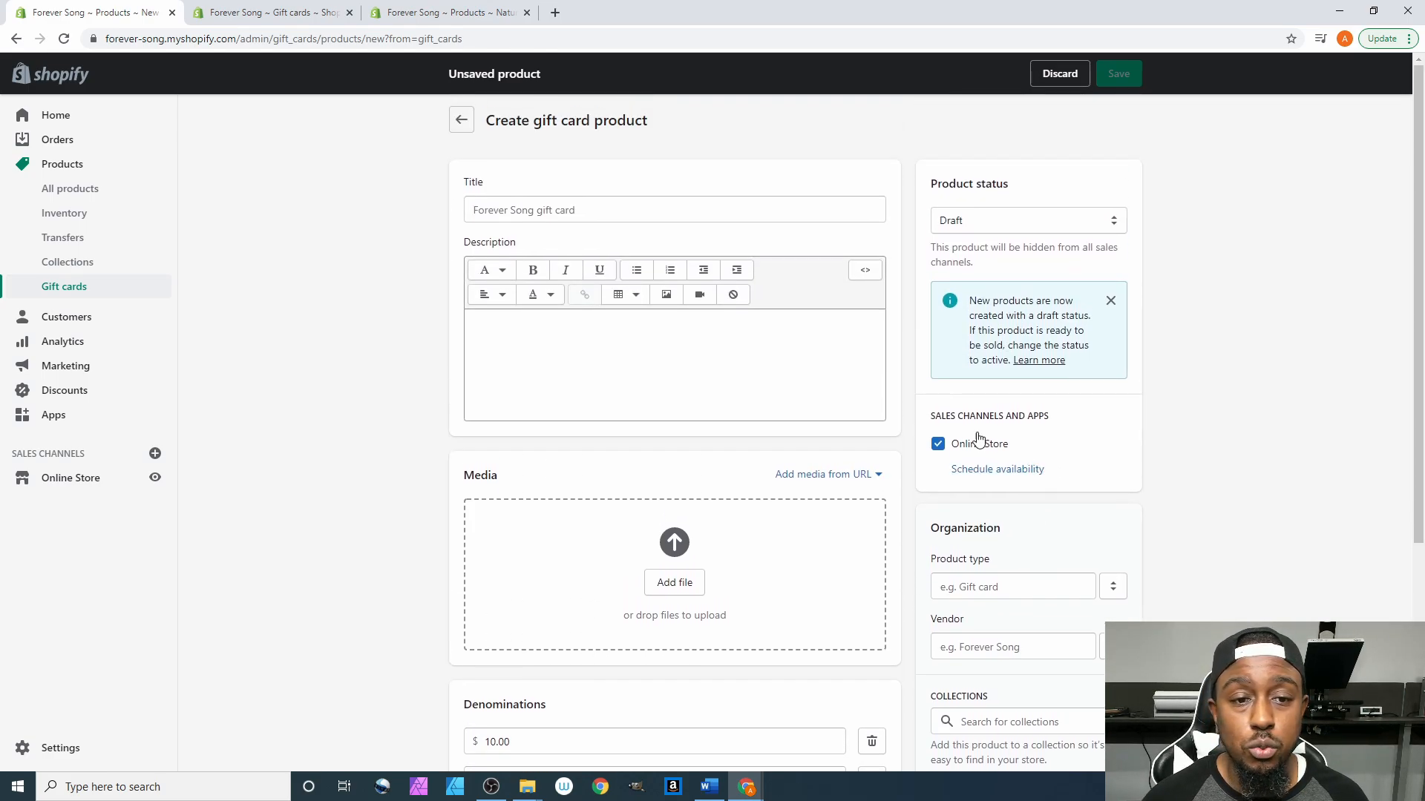
{"action": "left_click", "coordinate": [523, 202]}
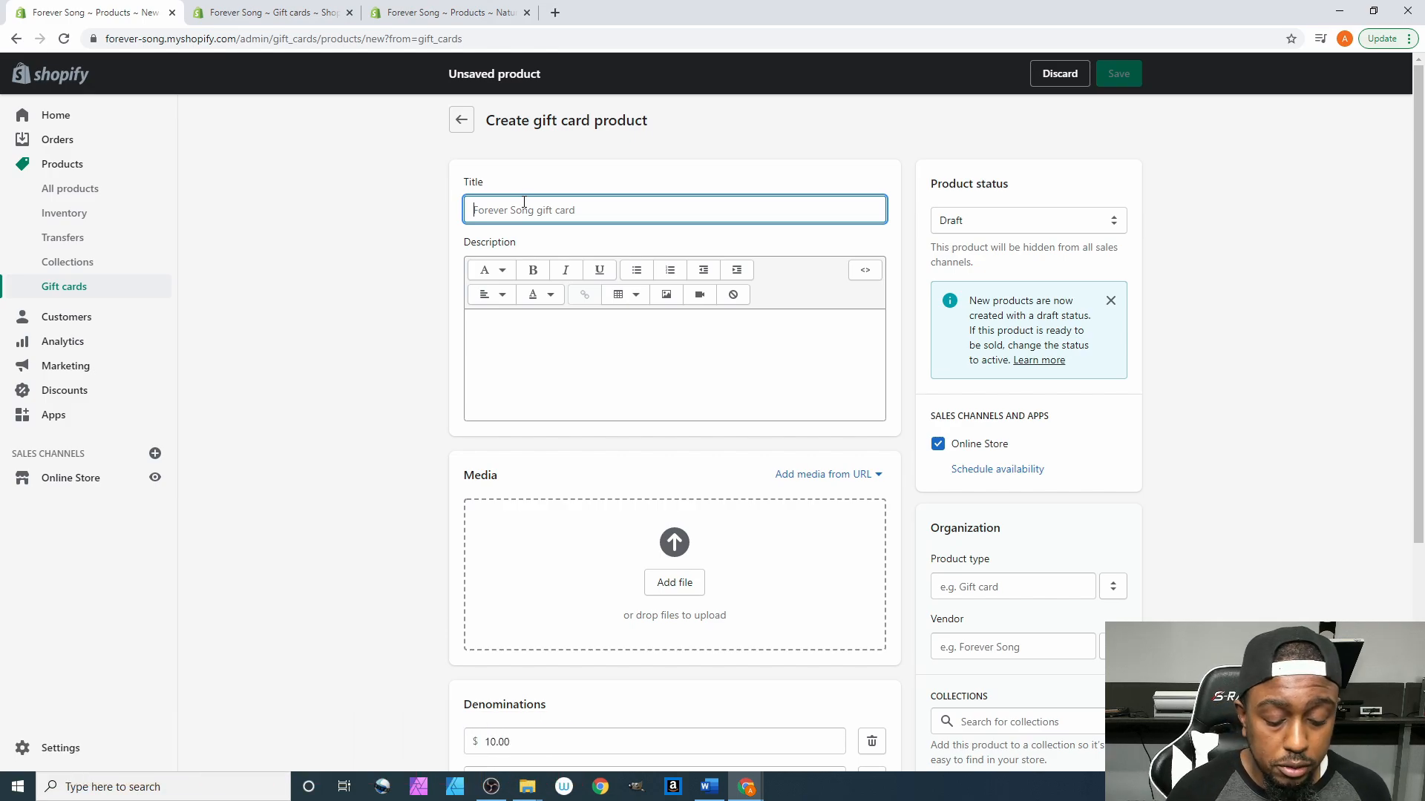
- Title the gift card product 'Newly Weds Gift Card | Forever Song™'
{"action": "type", "text": "Newly Wed"}
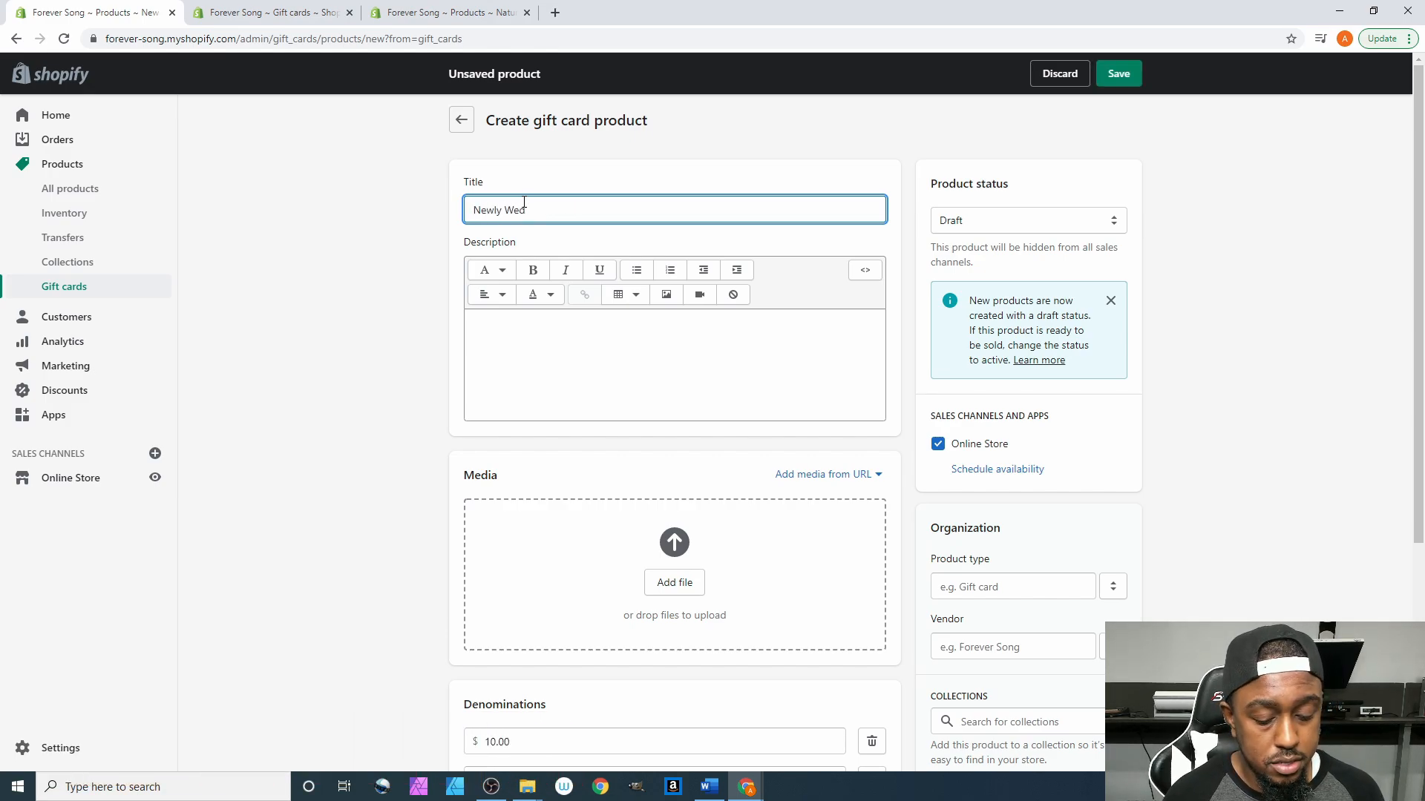
{"action": "type", "text": "s Gift Card |"}
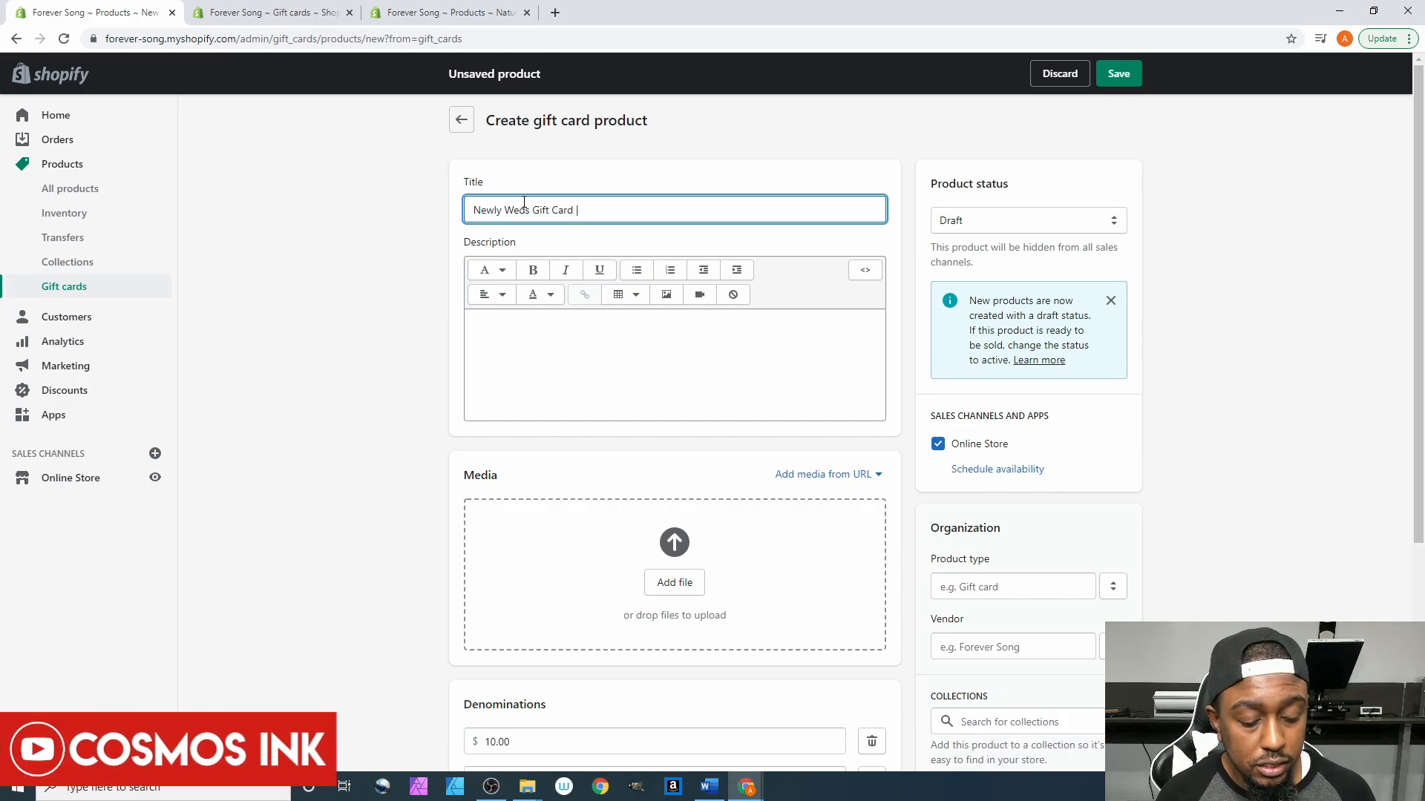
{"action": "type", "text": "For"}
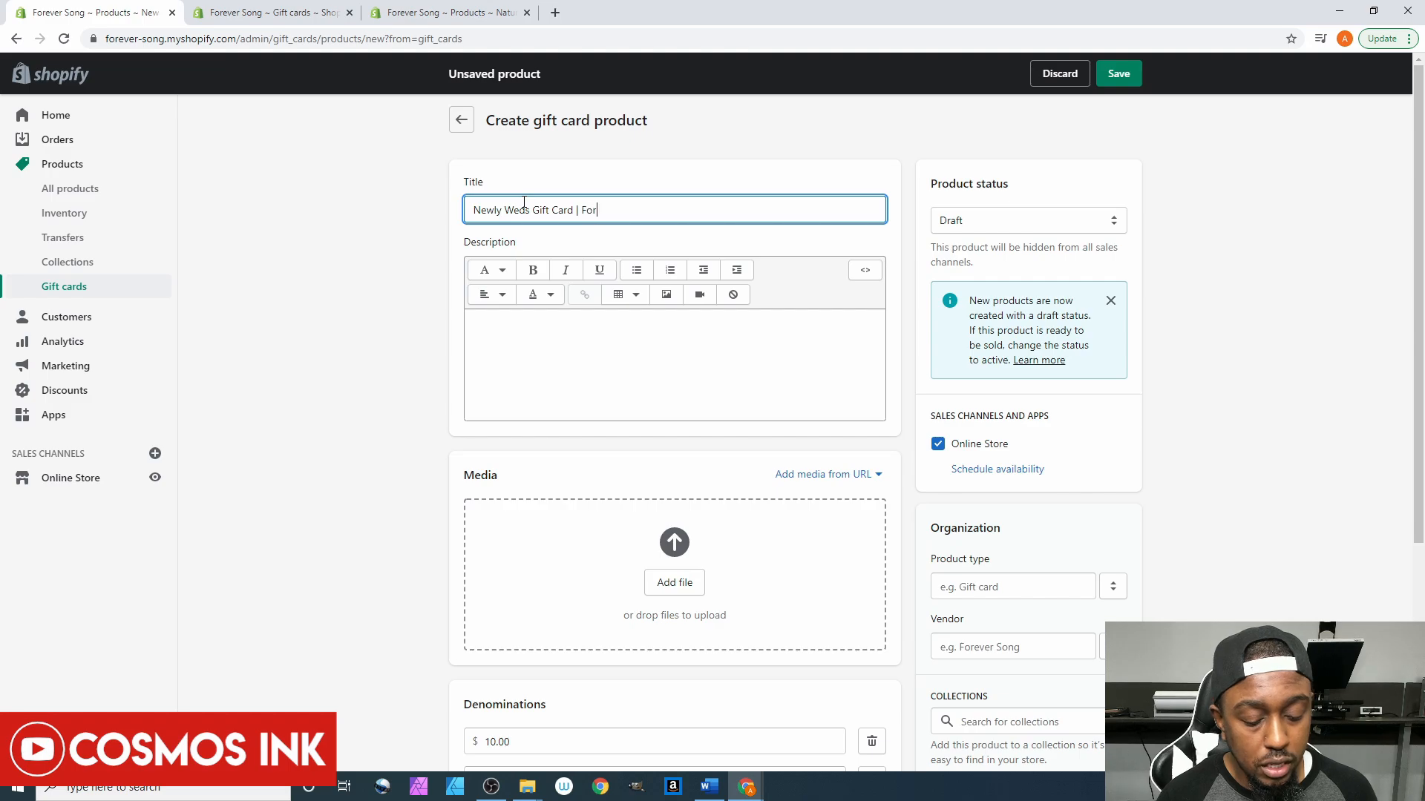
{"action": "type", "text": "ever "}
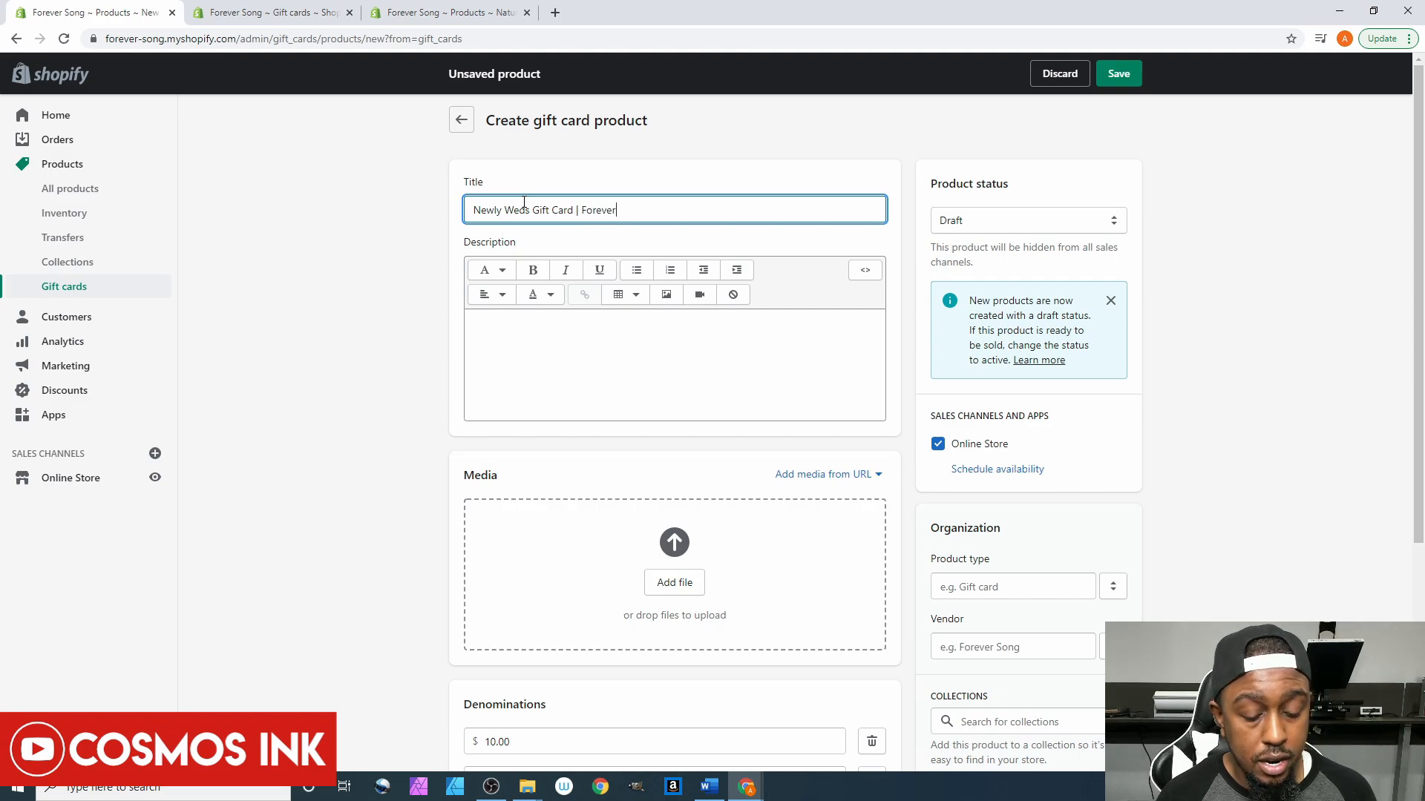
{"action": "type", "text": "Song"}
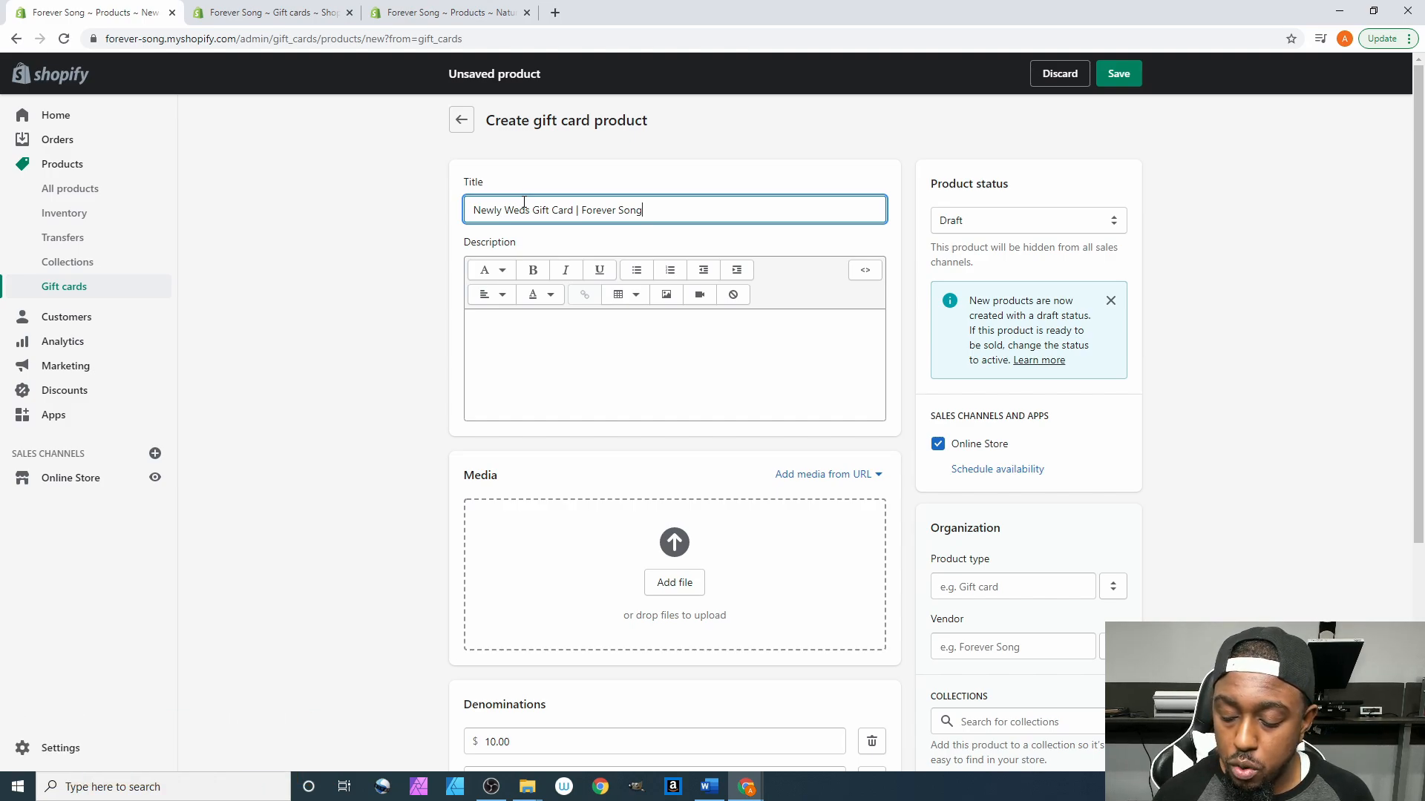
{"action": "type", "text": "™"}
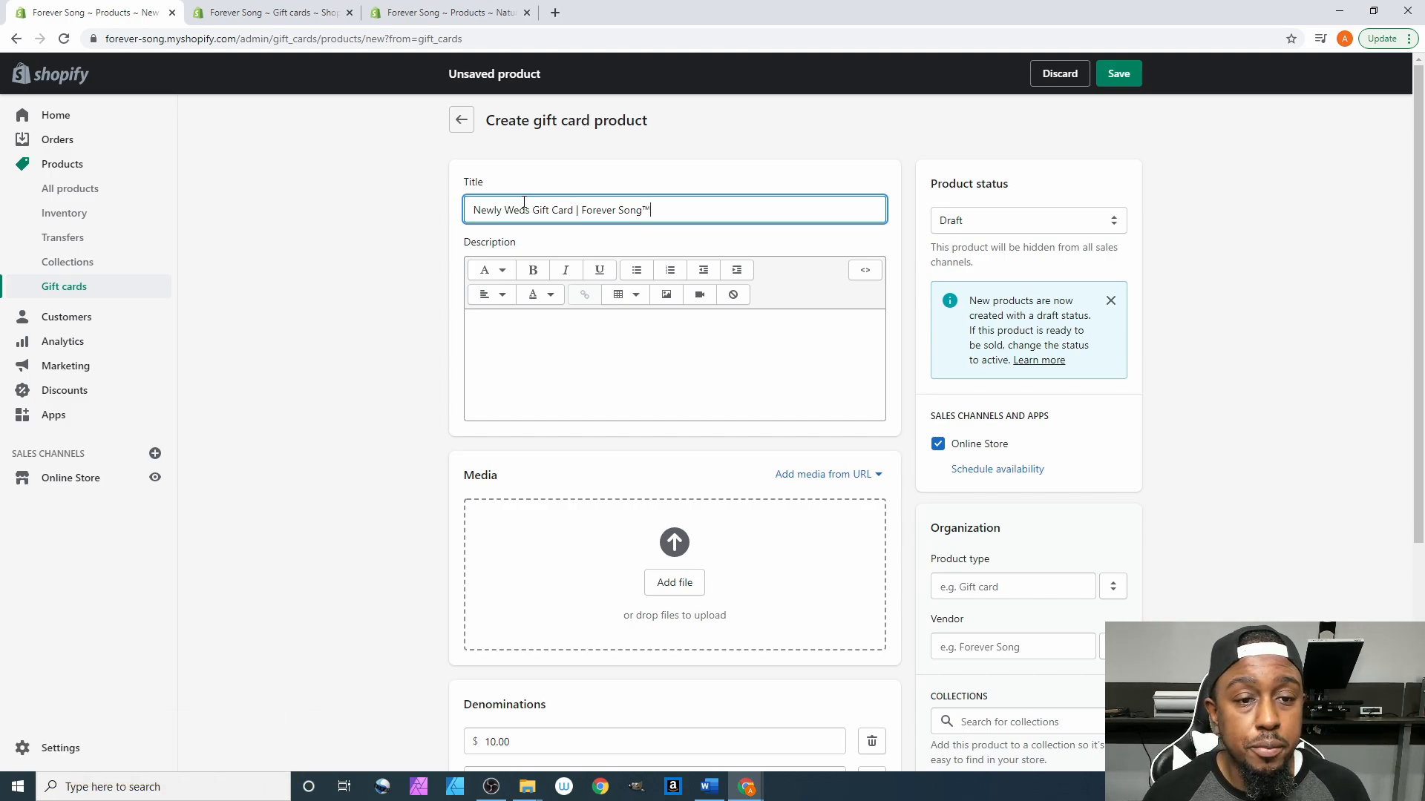
{"action": "left_click", "coordinate": [544, 345]}
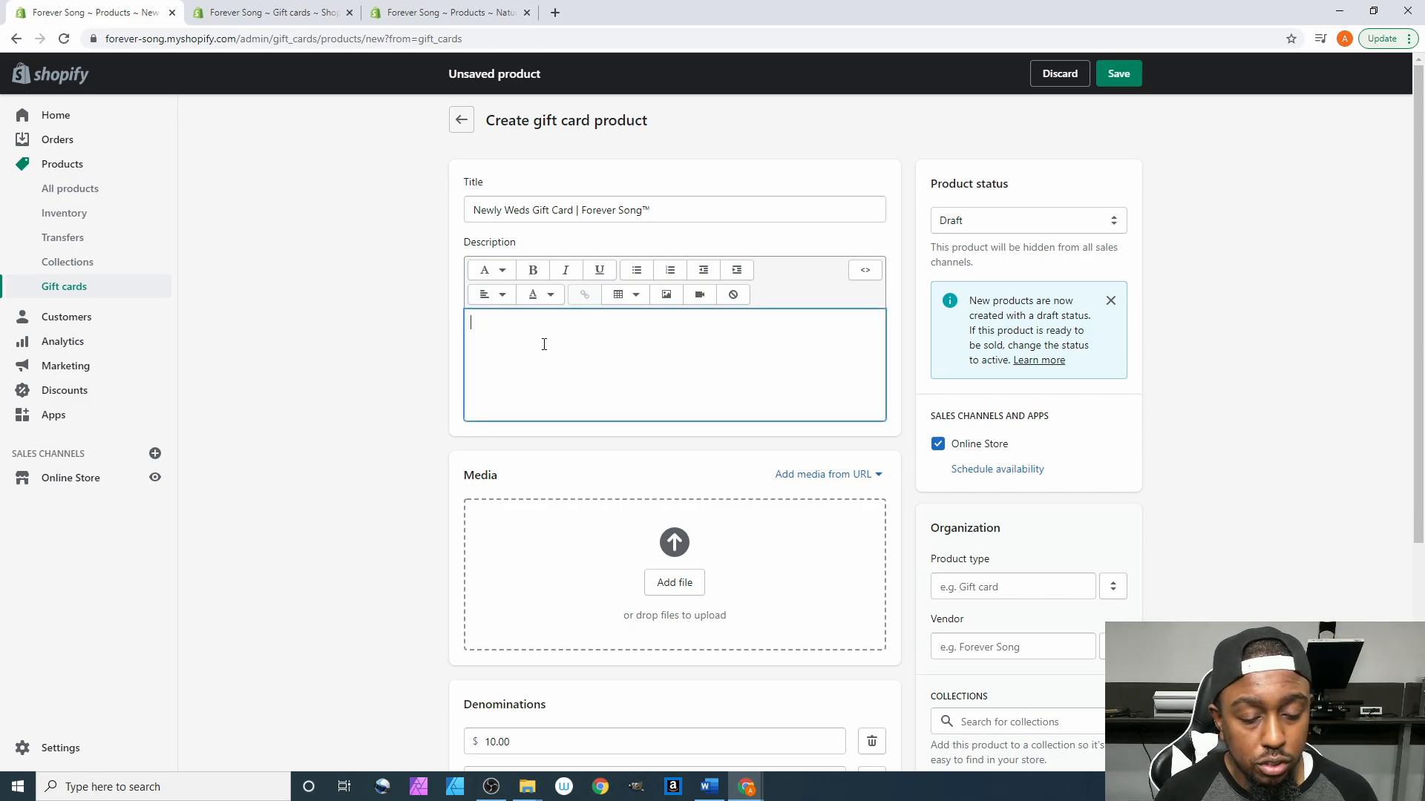
- Enter the placeholder description 'dawf seghseths afawerfa shbsh earg.' for the gift card
{"action": "type", "text": "dawf seghseths"}
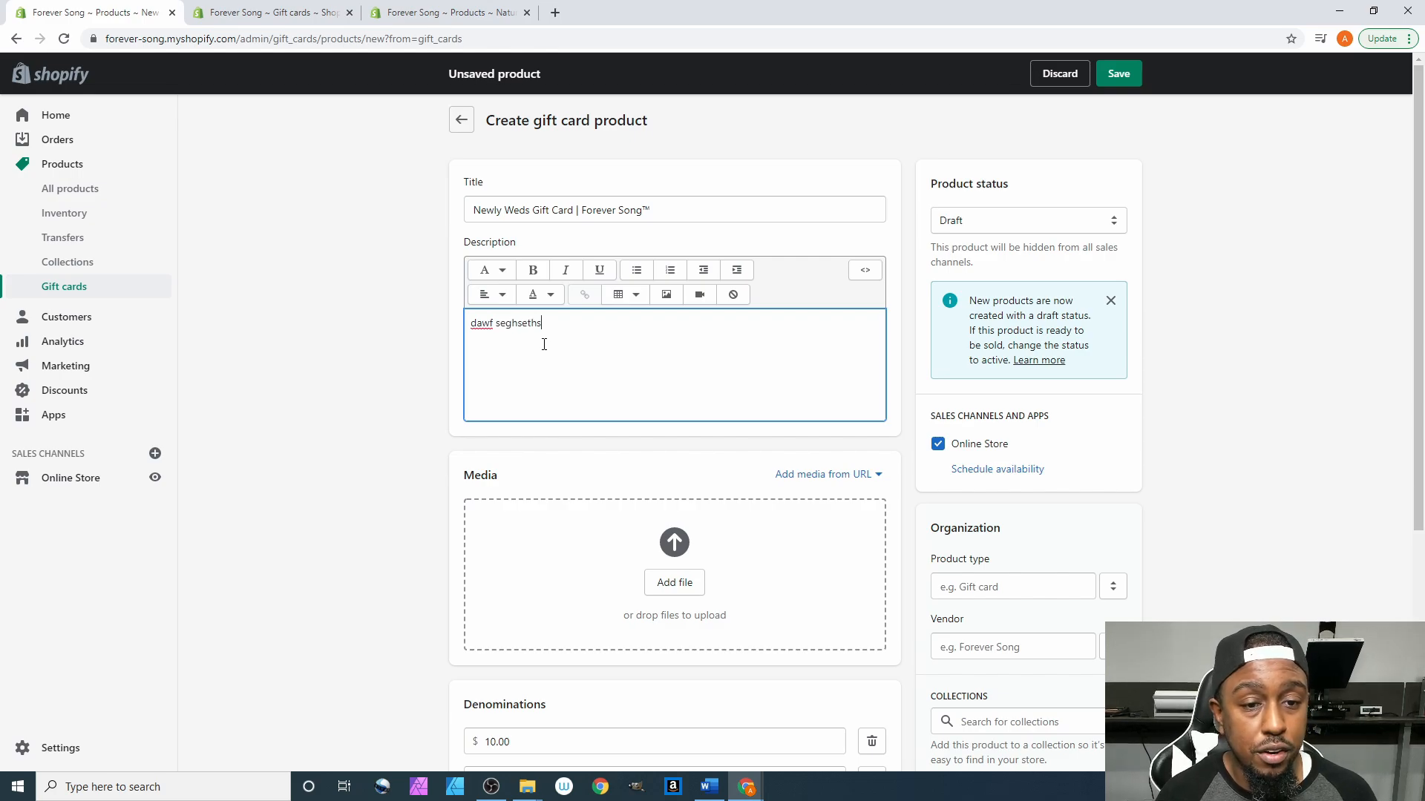
{"action": "type", "text": " afawerfa shbsh "}
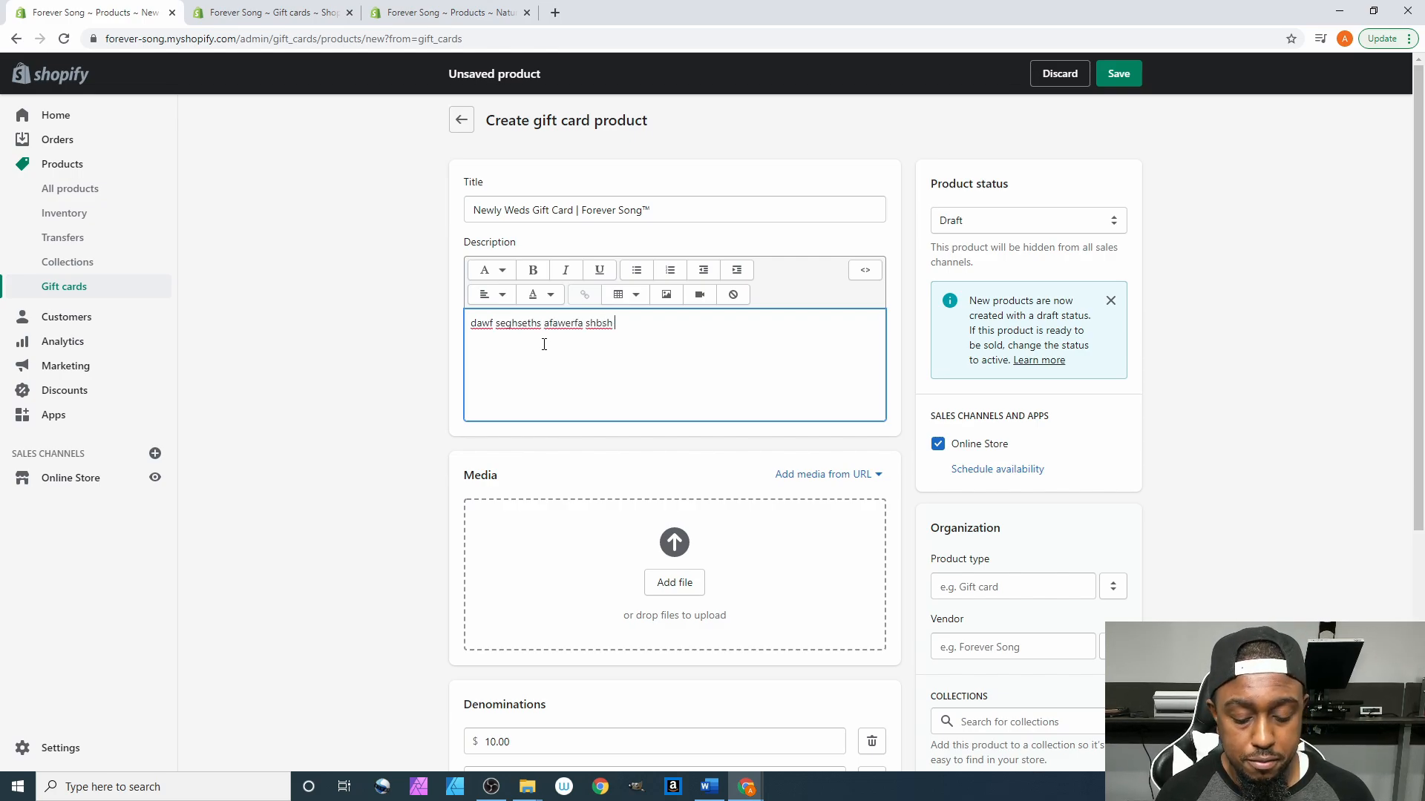
{"action": "type", "text": "earg."}
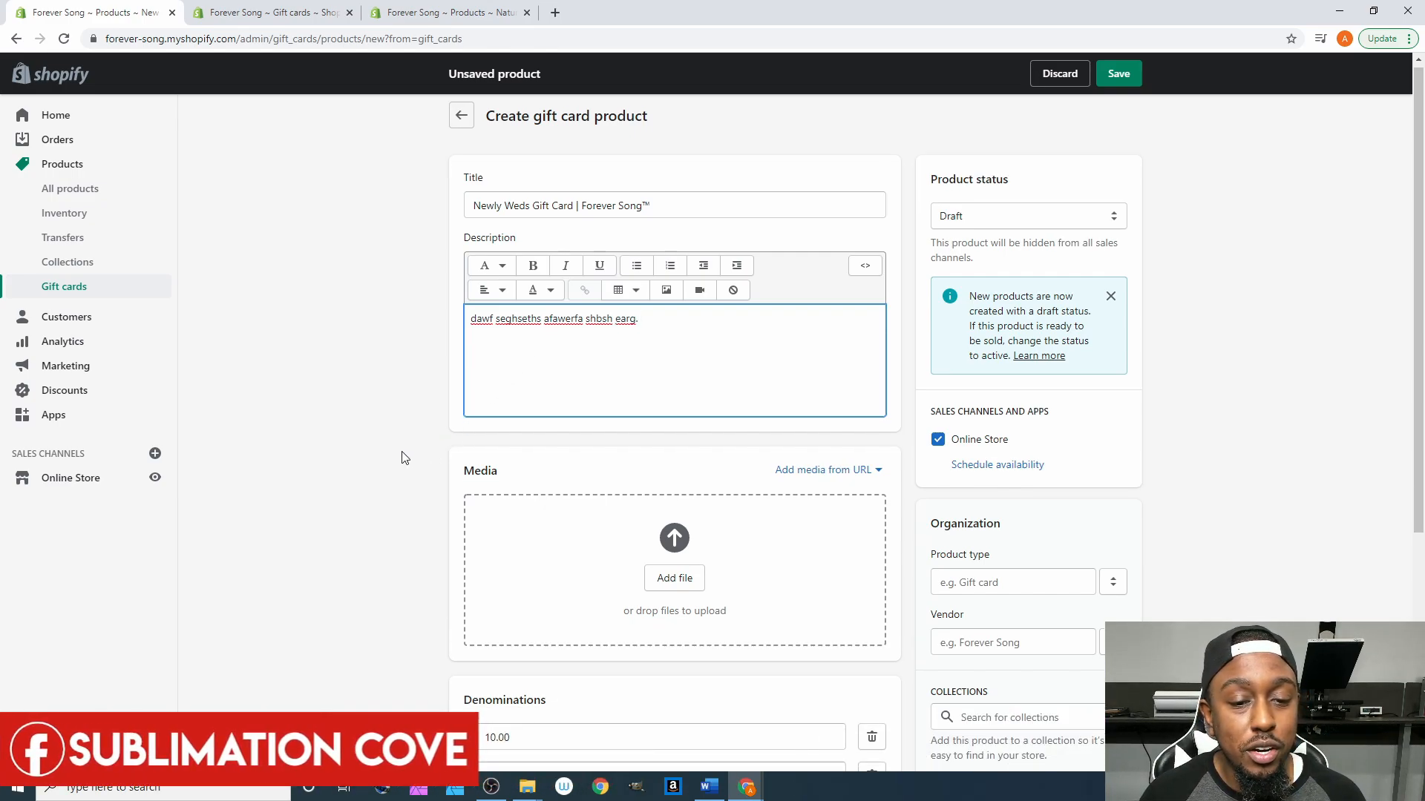
{"action": "scroll", "coordinate": [400, 454], "scroll_direction": "down", "scroll_amount": 2}
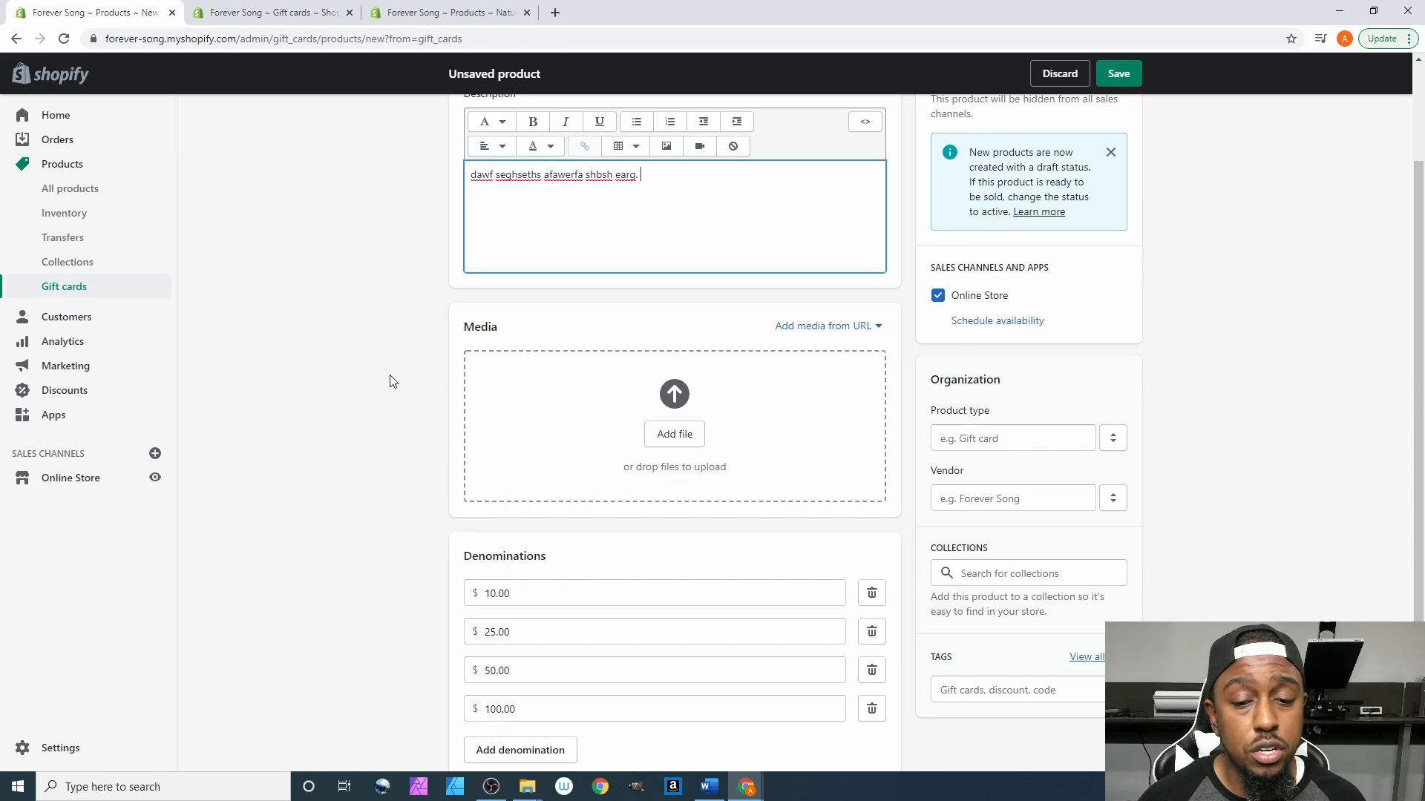
{"action": "scroll", "coordinate": [393, 383], "scroll_direction": "down", "scroll_amount": 1}
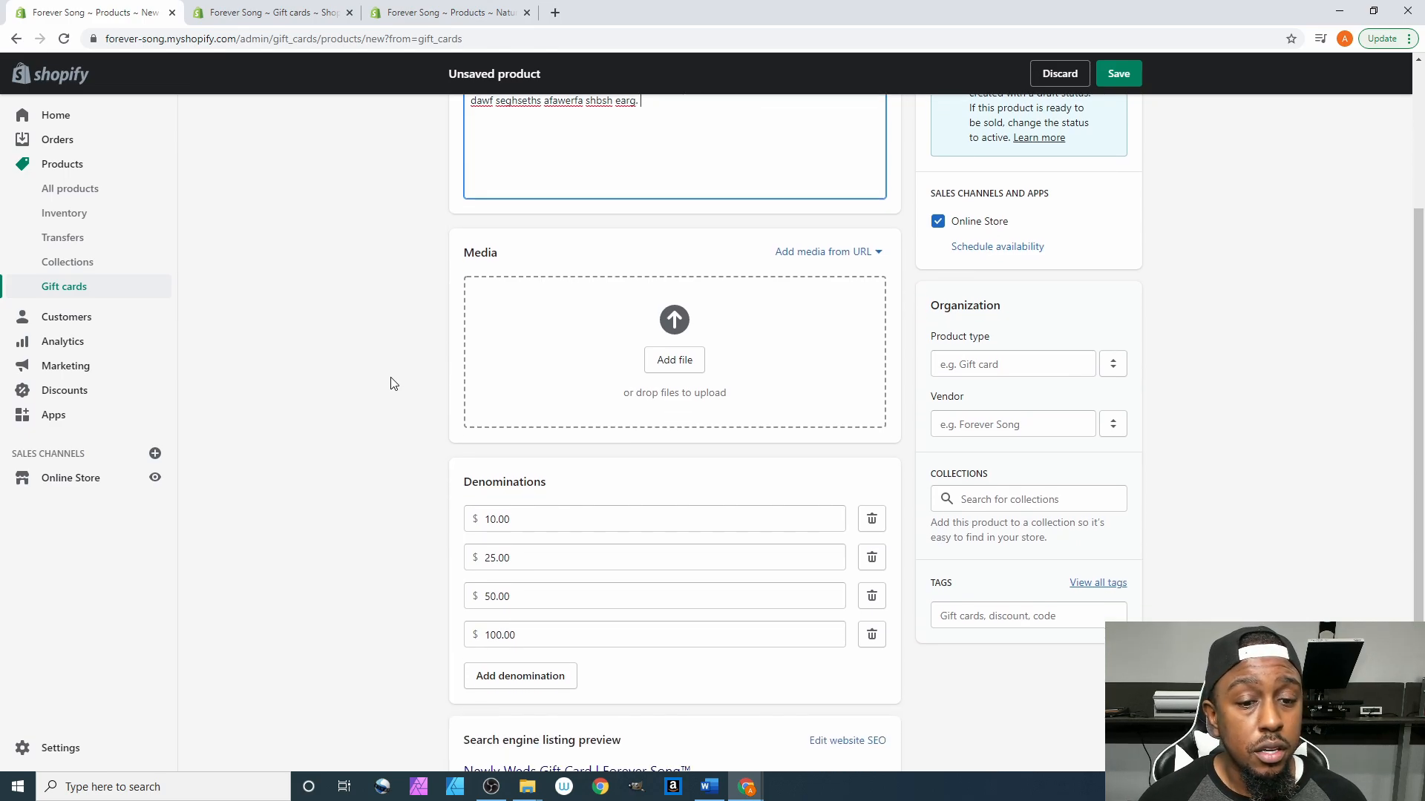
{"action": "scroll", "coordinate": [393, 384], "scroll_direction": "down", "scroll_amount": 2}
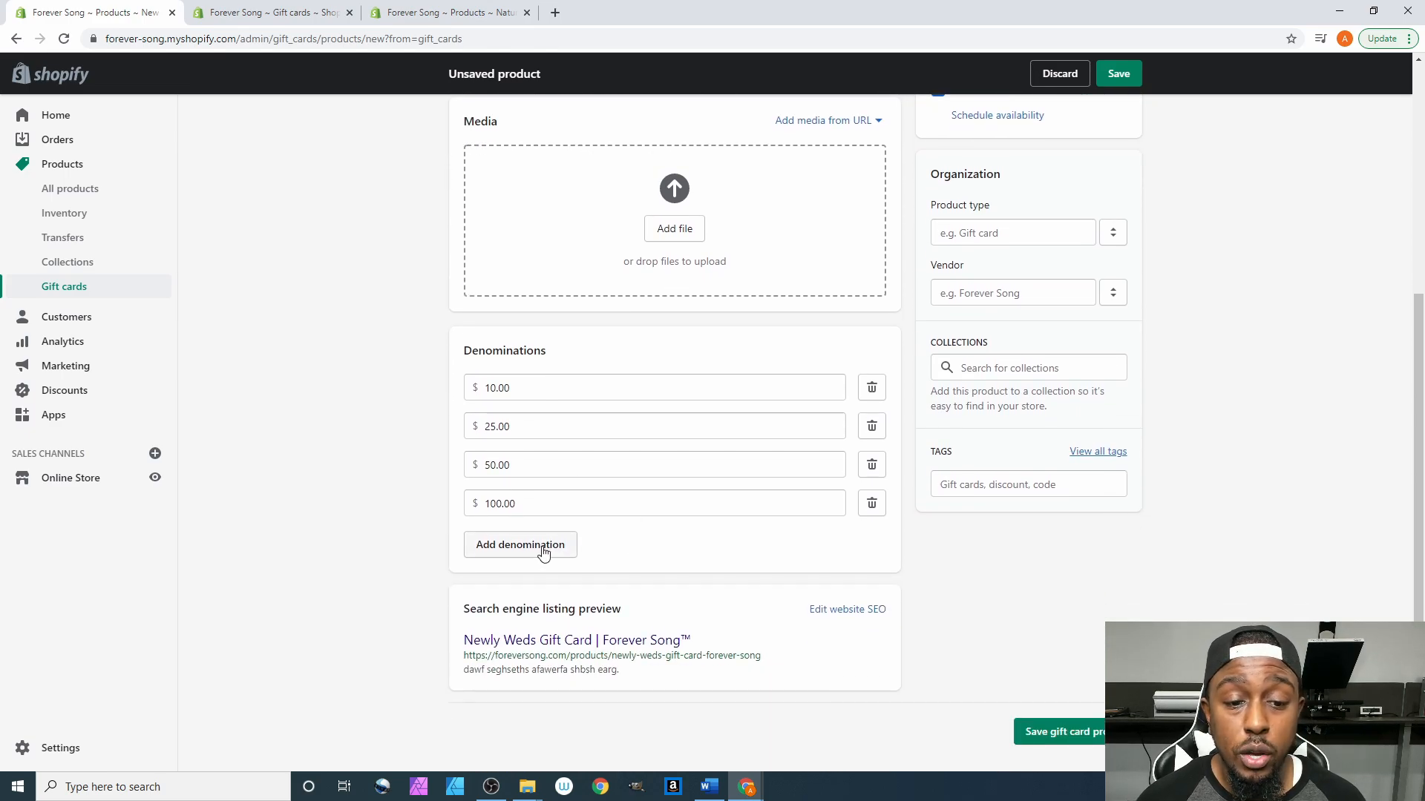
{"action": "left_click", "coordinate": [544, 547]}
{"action": "left_click", "coordinate": [546, 585]}
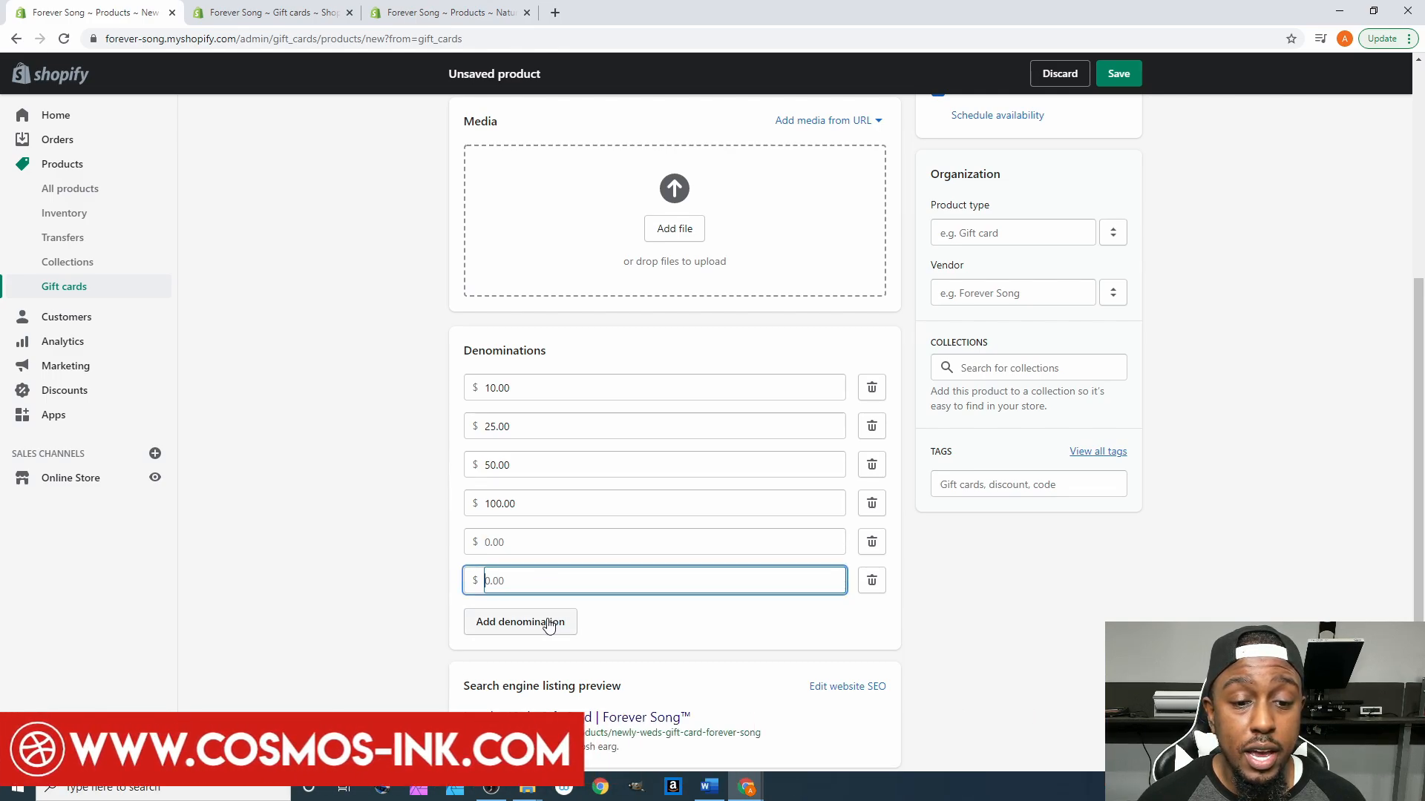
{"action": "left_click", "coordinate": [544, 622]}
{"action": "left_click", "coordinate": [543, 661]}
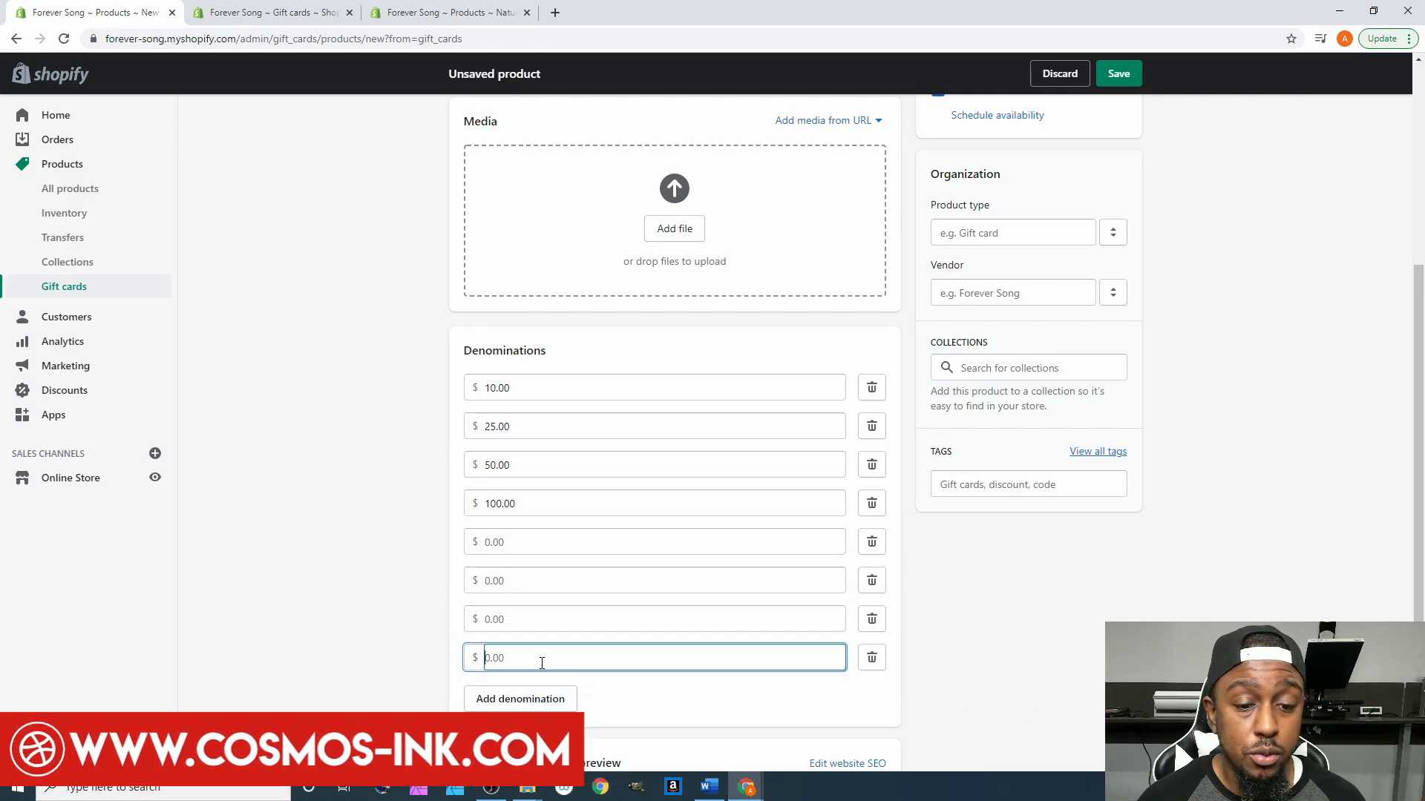
{"action": "left_click", "coordinate": [873, 658]}
{"action": "left_click", "coordinate": [874, 619]}
{"action": "left_click", "coordinate": [873, 581]}
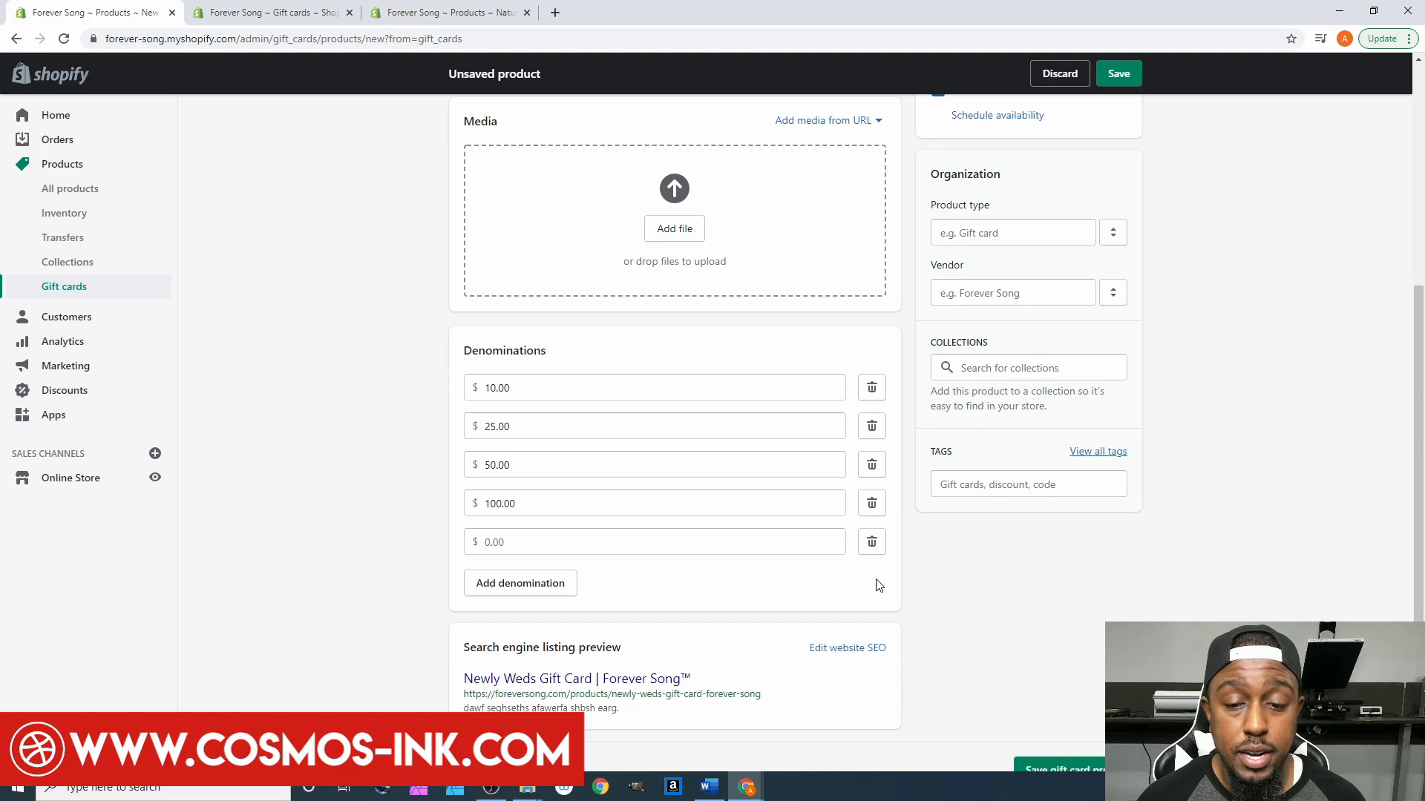
{"action": "left_click", "coordinate": [874, 542]}
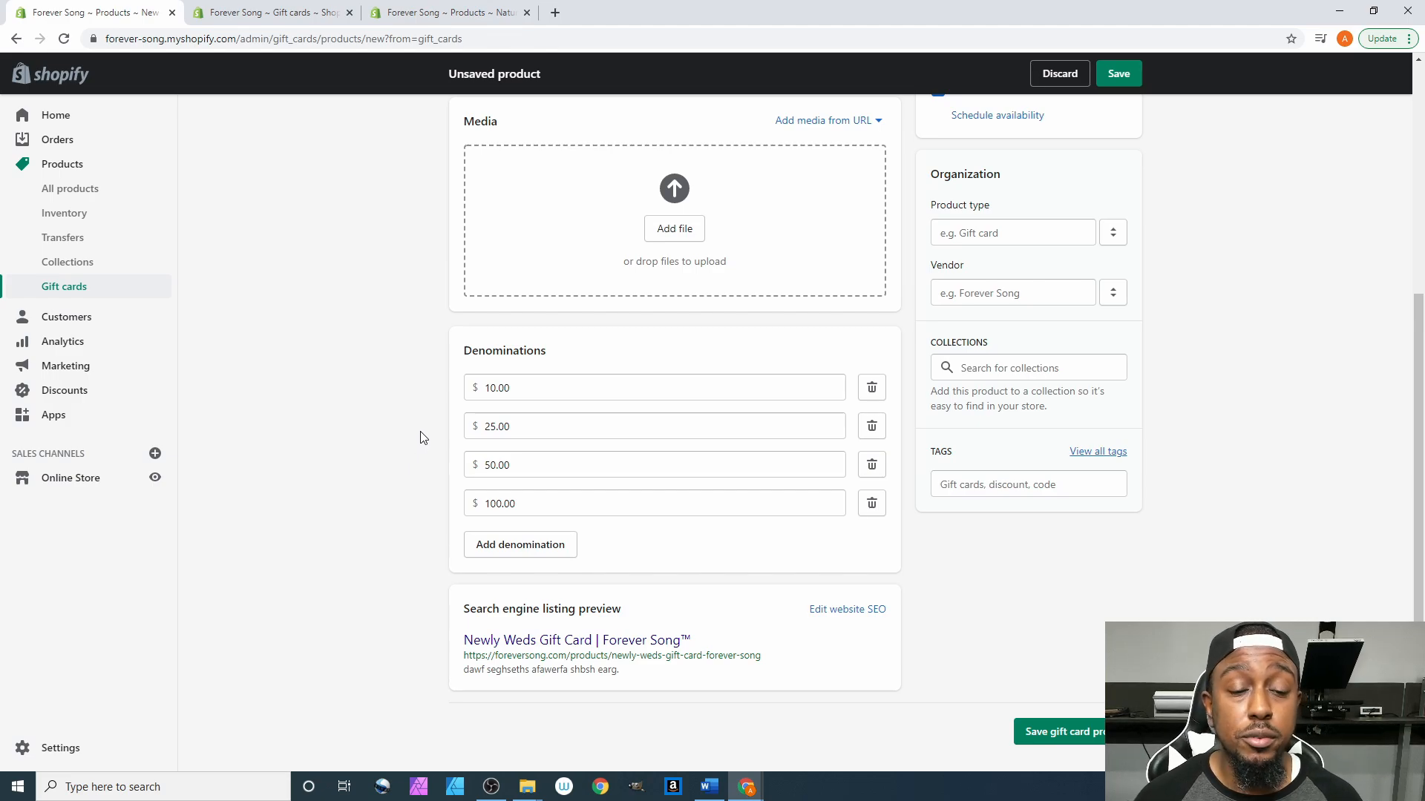
{"action": "scroll", "coordinate": [424, 436], "scroll_direction": "up", "scroll_amount": 1}
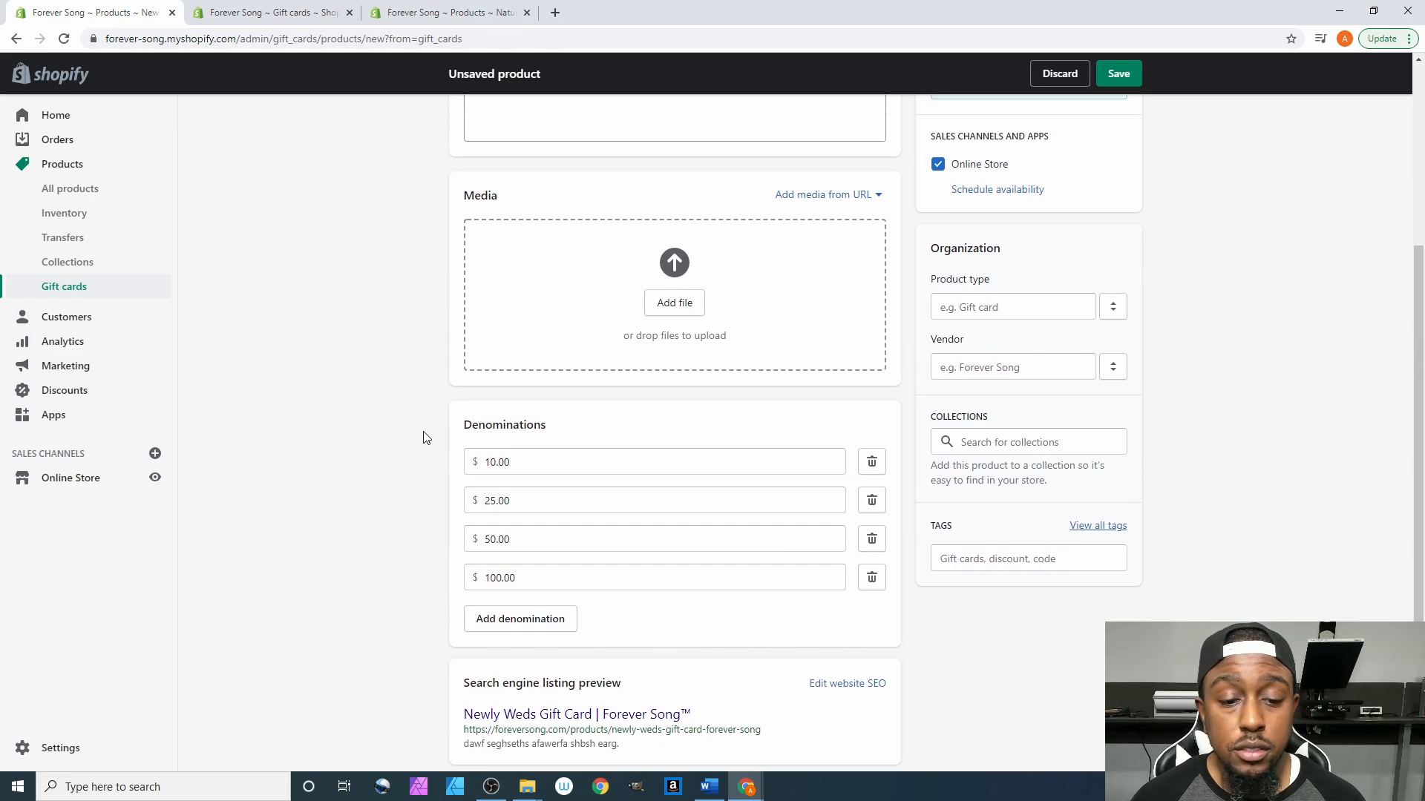
{"action": "scroll", "coordinate": [427, 439], "scroll_direction": "down", "scroll_amount": 1}
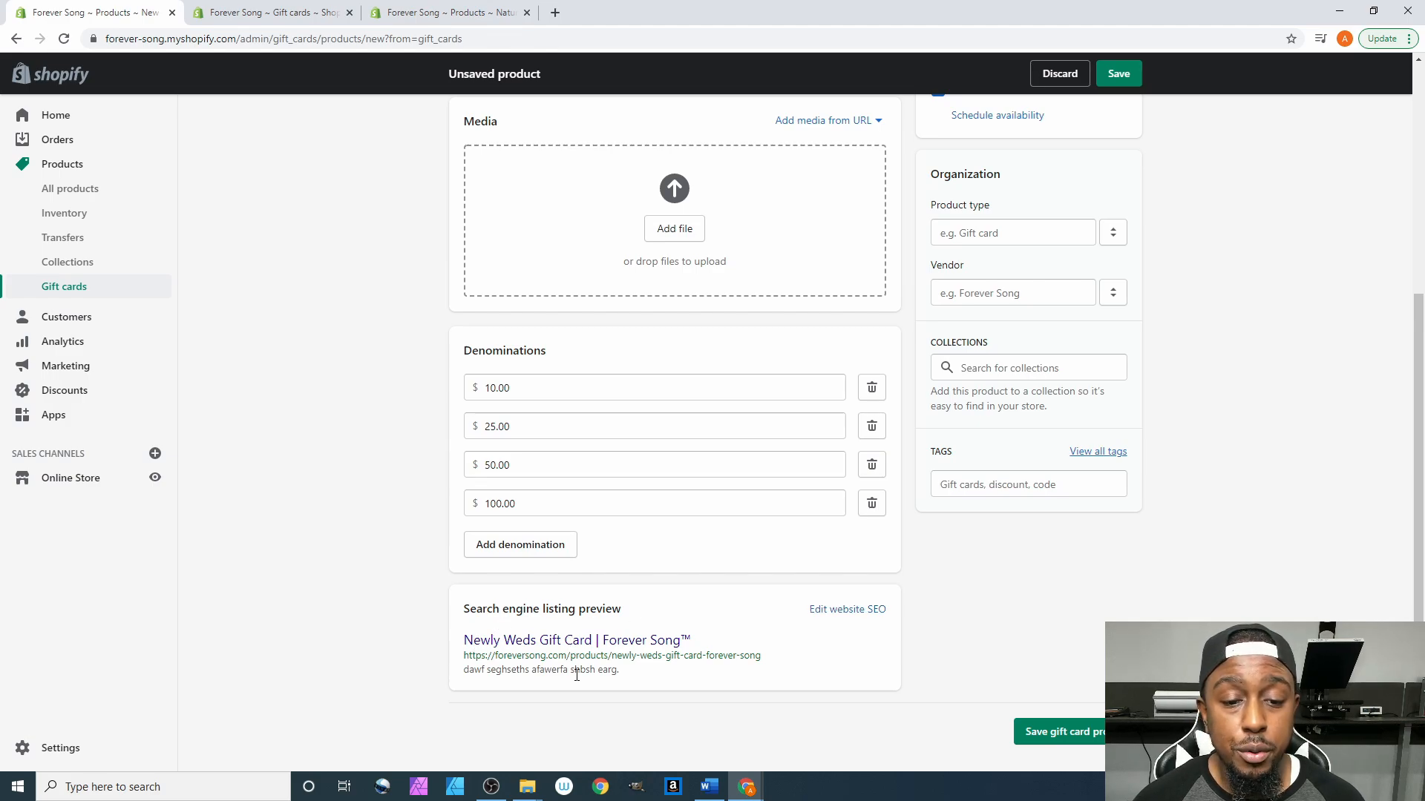
{"action": "left_click", "coordinate": [836, 615]}
{"action": "scroll", "coordinate": [1085, 598], "scroll_direction": "down", "scroll_amount": 4}
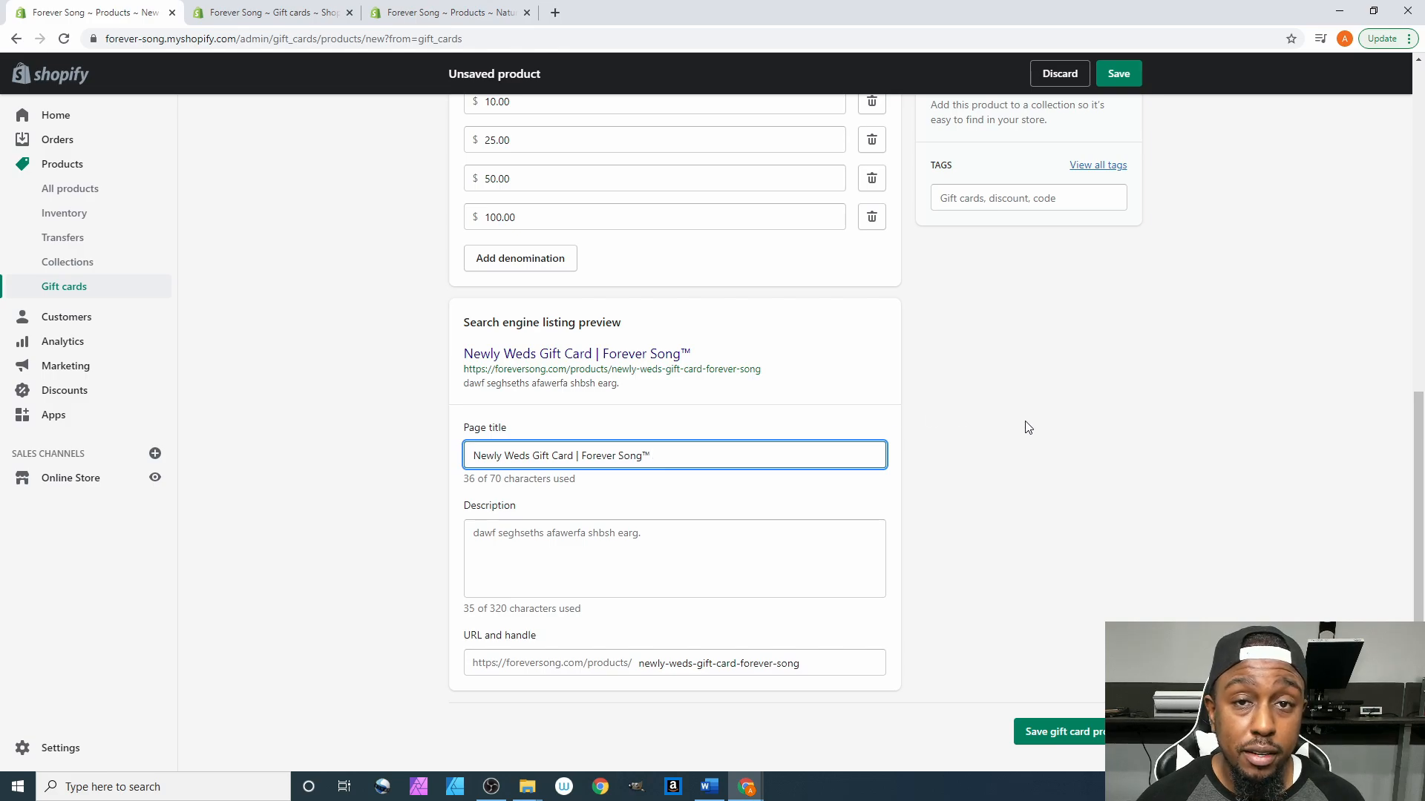
{"action": "scroll", "coordinate": [1020, 436], "scroll_direction": "up", "scroll_amount": 8}
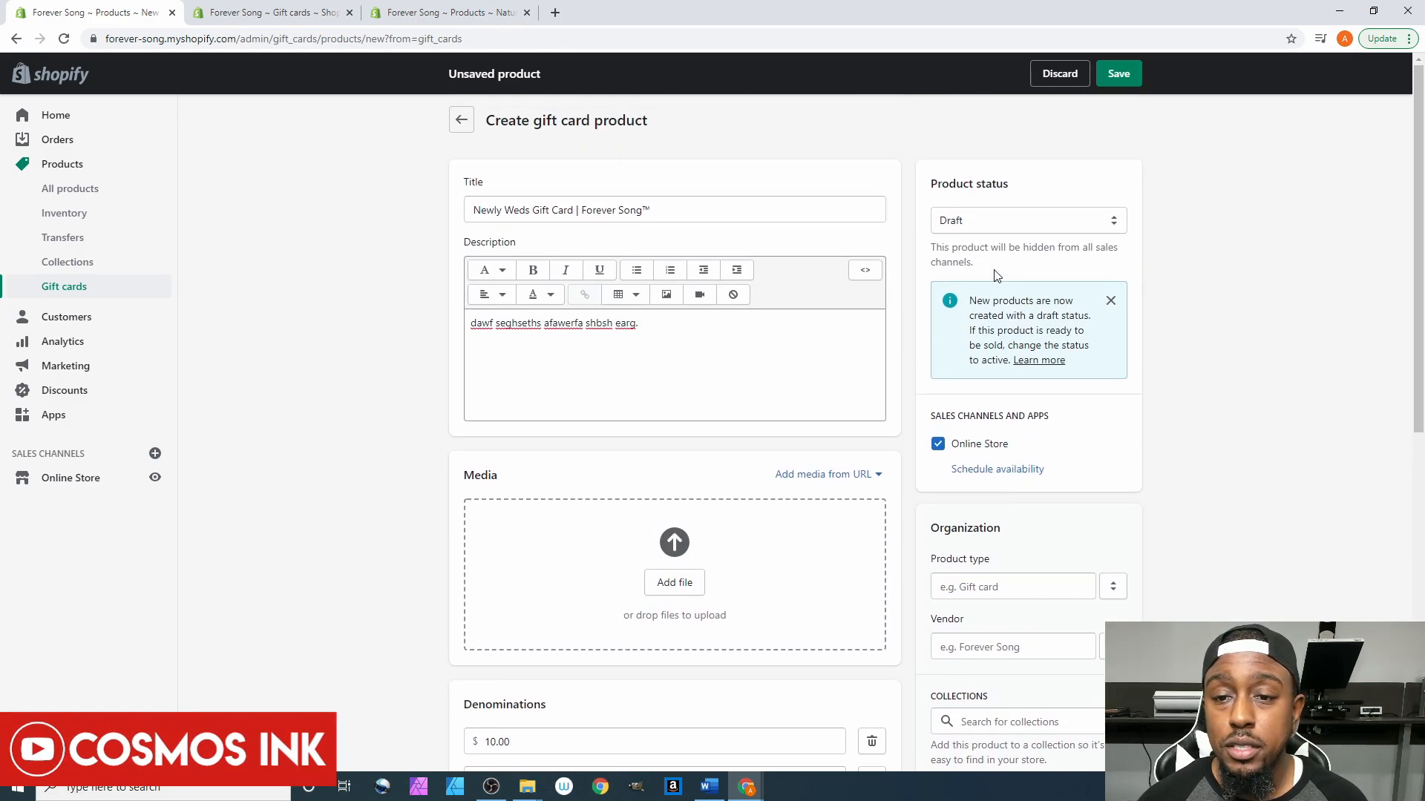
{"action": "left_click", "coordinate": [991, 224]}
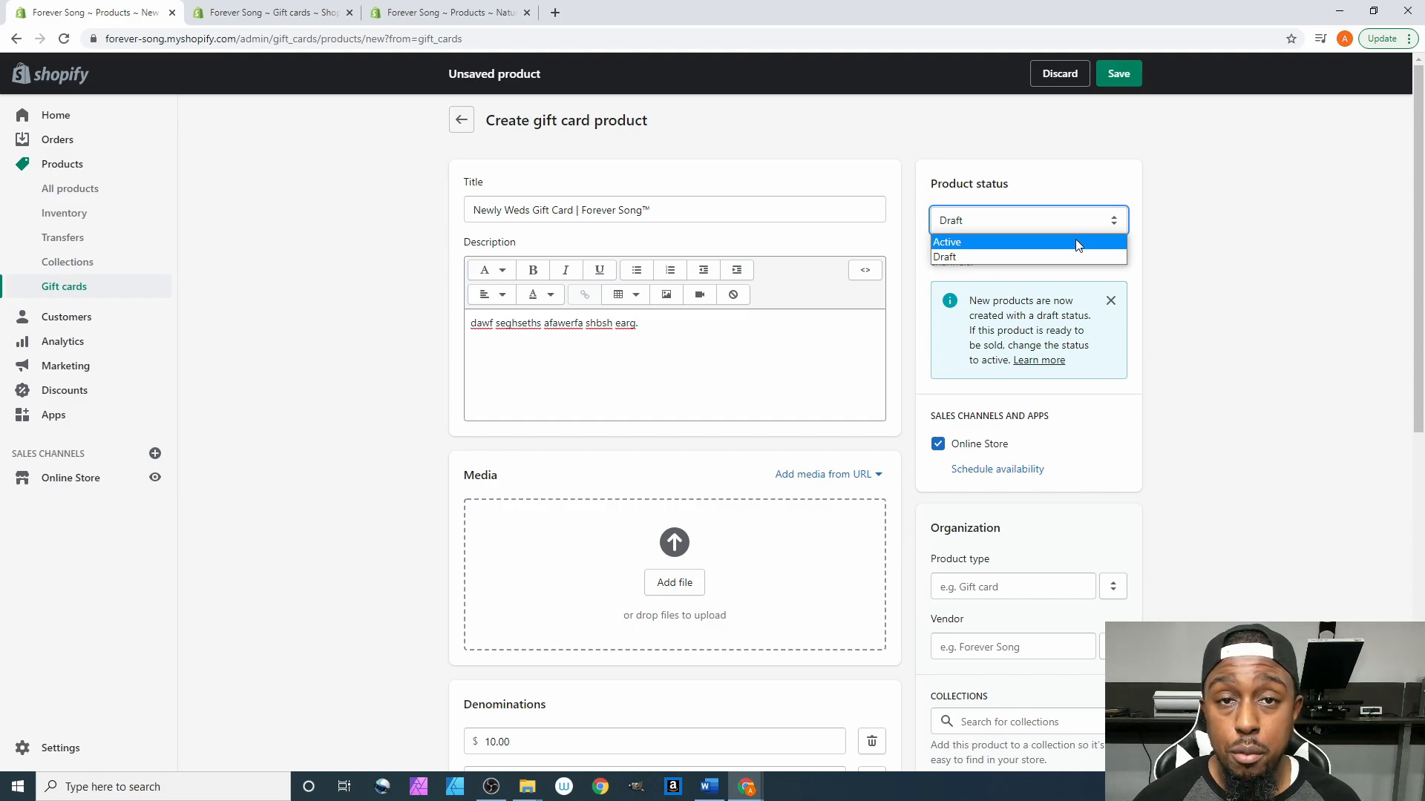
{"action": "left_click", "coordinate": [1200, 228]}
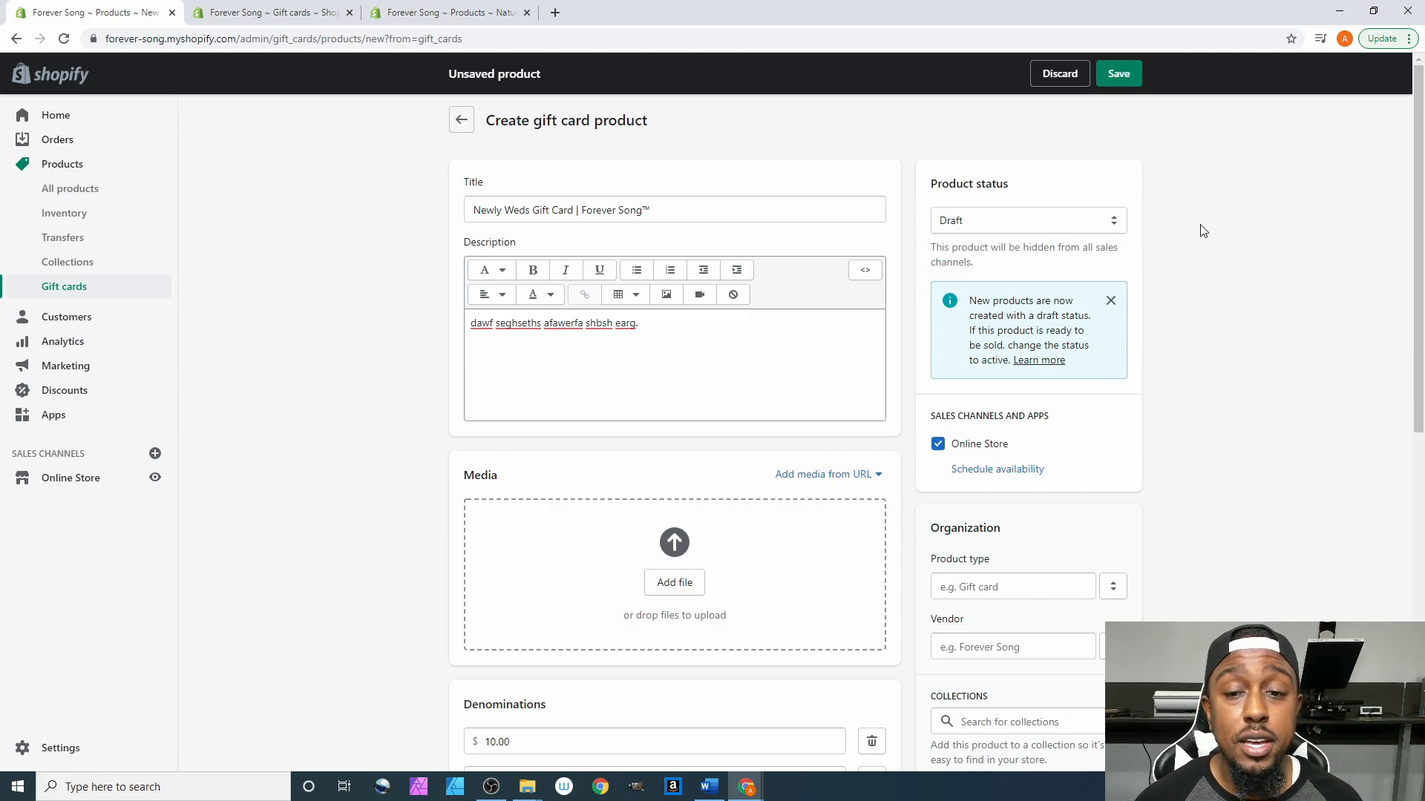
{"action": "scroll", "coordinate": [1195, 232], "scroll_direction": "down", "scroll_amount": 1}
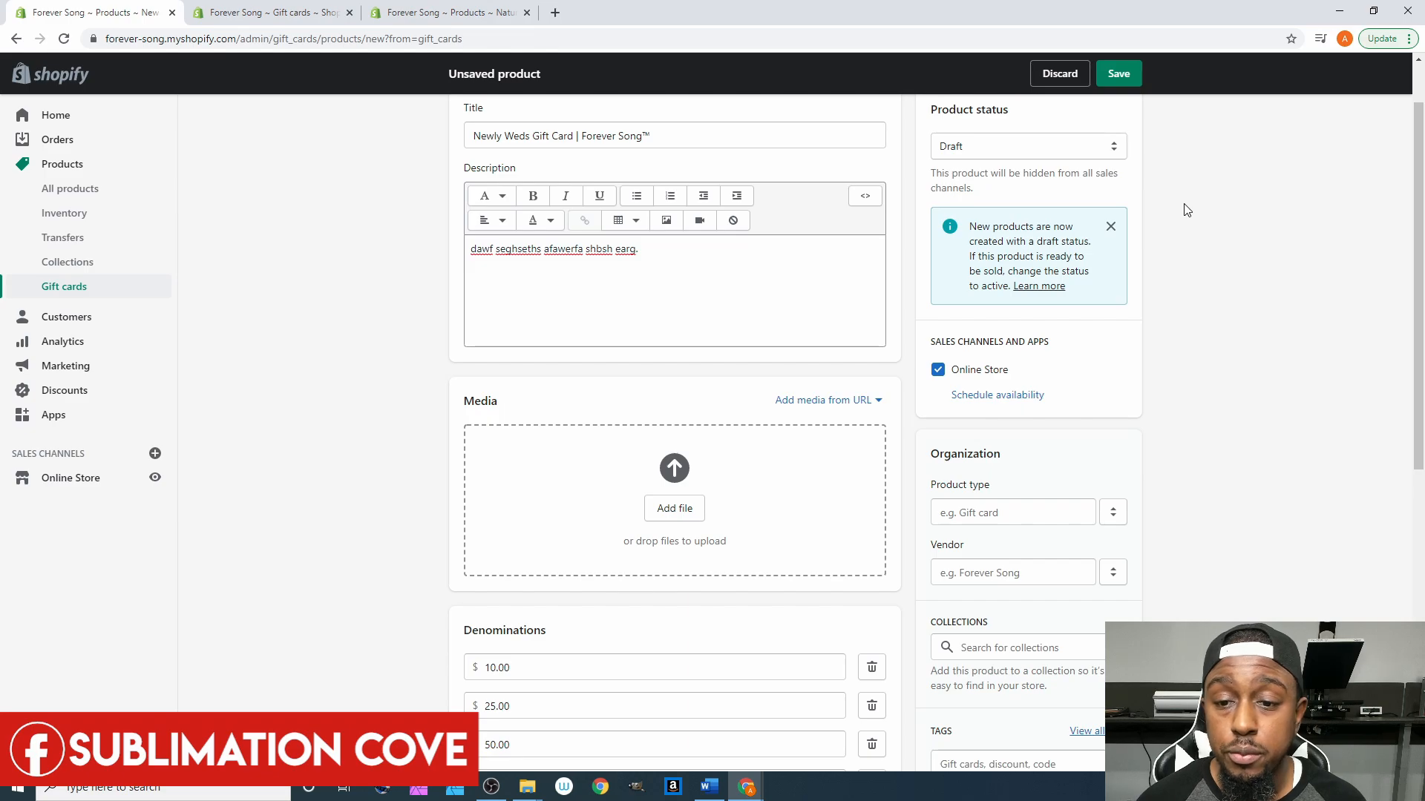
{"action": "scroll", "coordinate": [1186, 210], "scroll_direction": "down", "scroll_amount": 1}
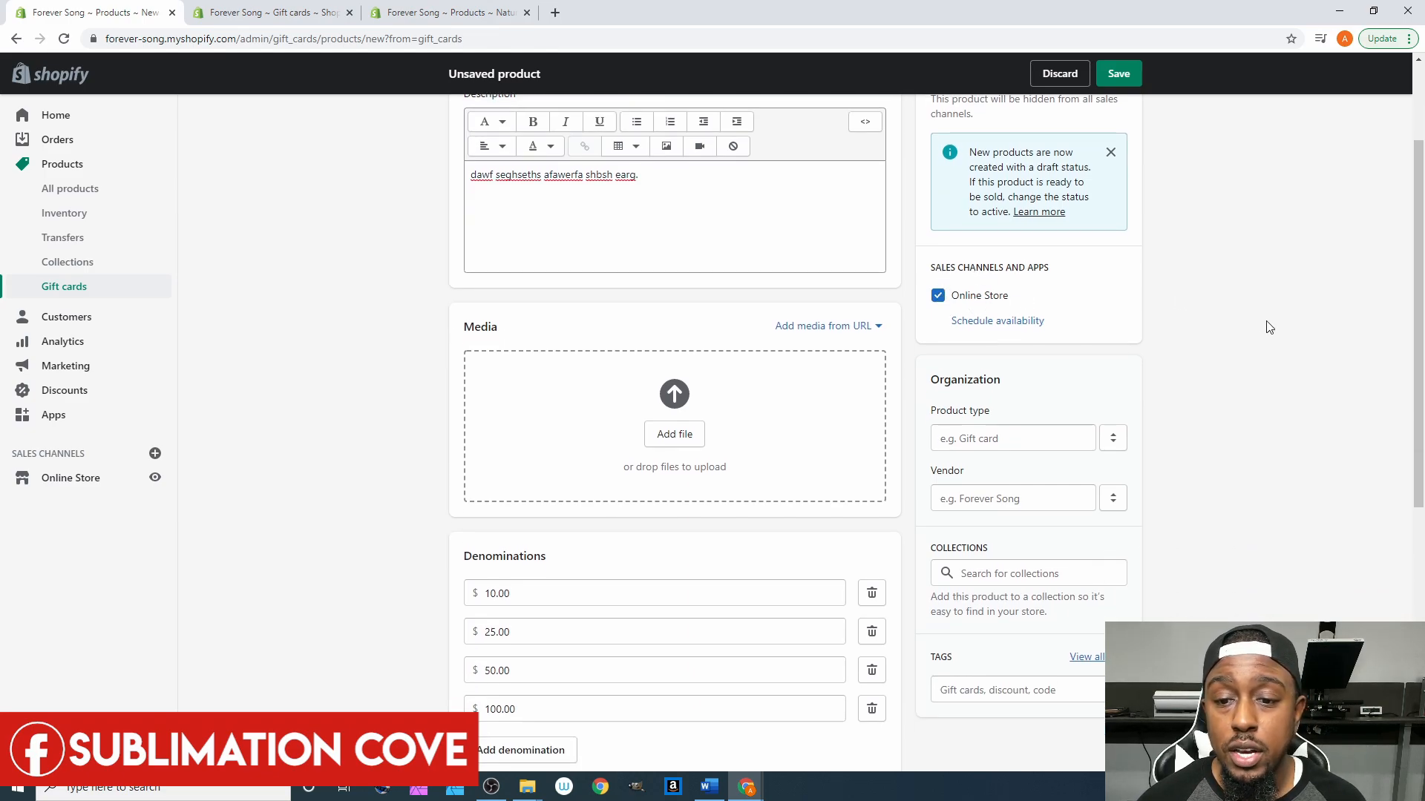
{"action": "scroll", "coordinate": [1276, 327], "scroll_direction": "down", "scroll_amount": 1}
- Set the product type to Gift Card and the vendor to Forever Song
{"action": "left_click", "coordinate": [974, 367]}
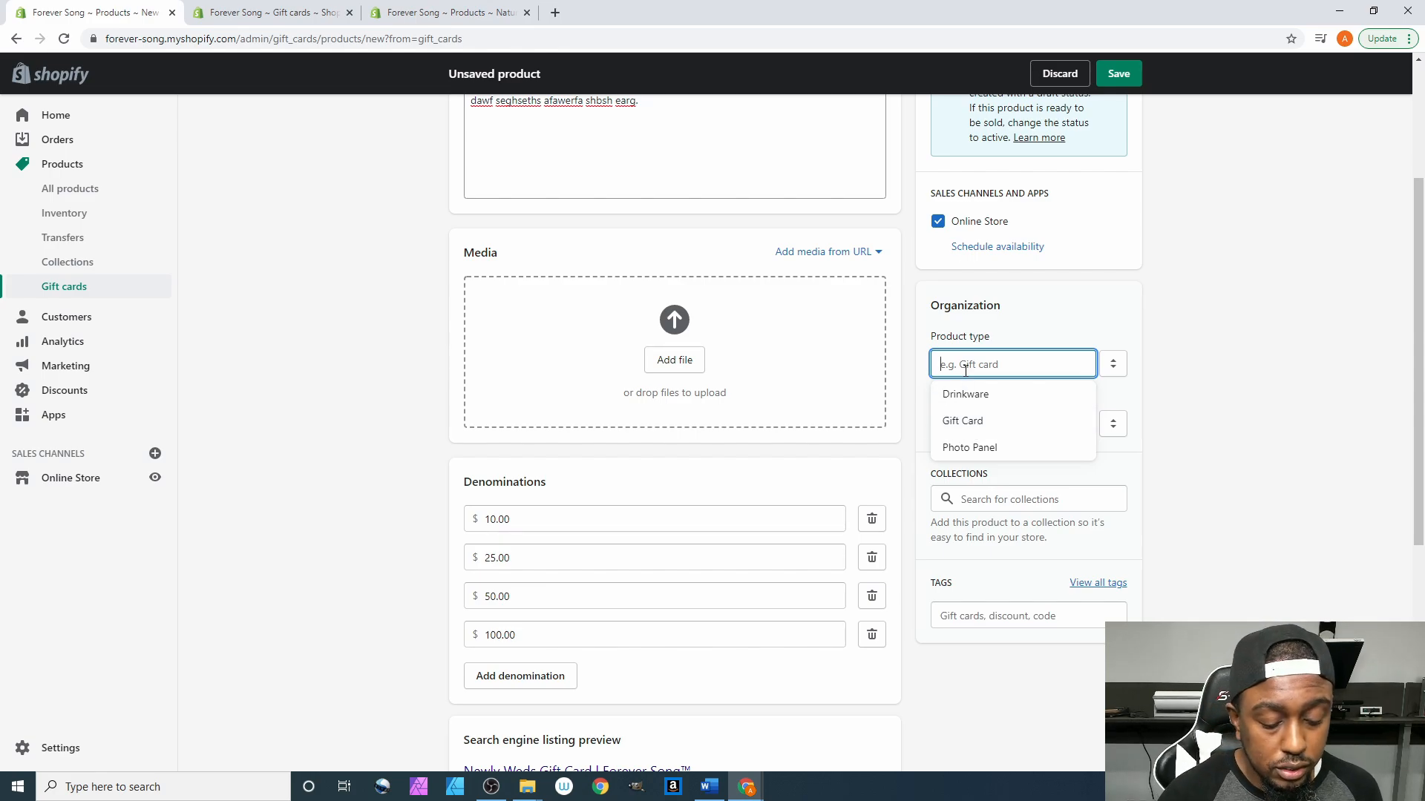
{"action": "type", "text": "Gift "}
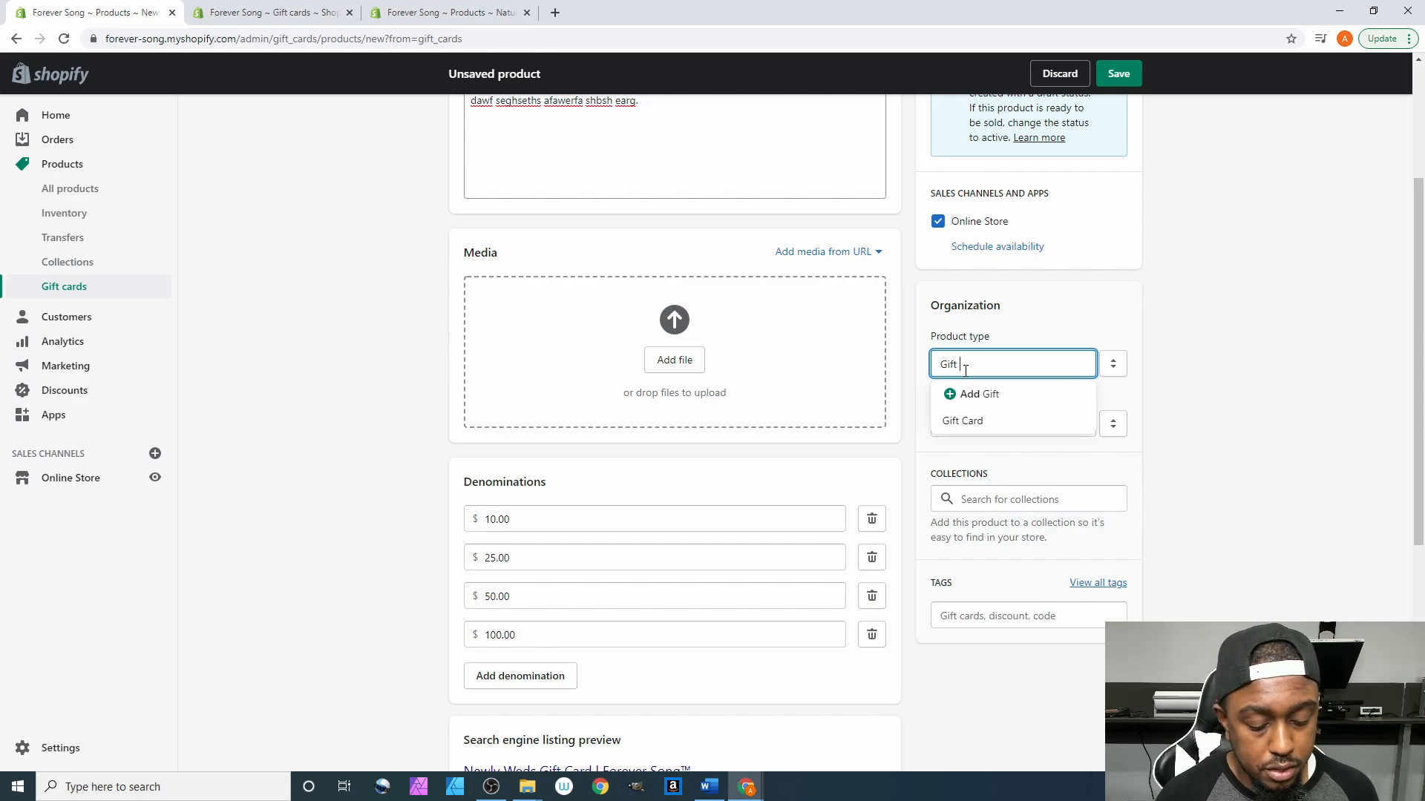
{"action": "type", "text": "Car"}
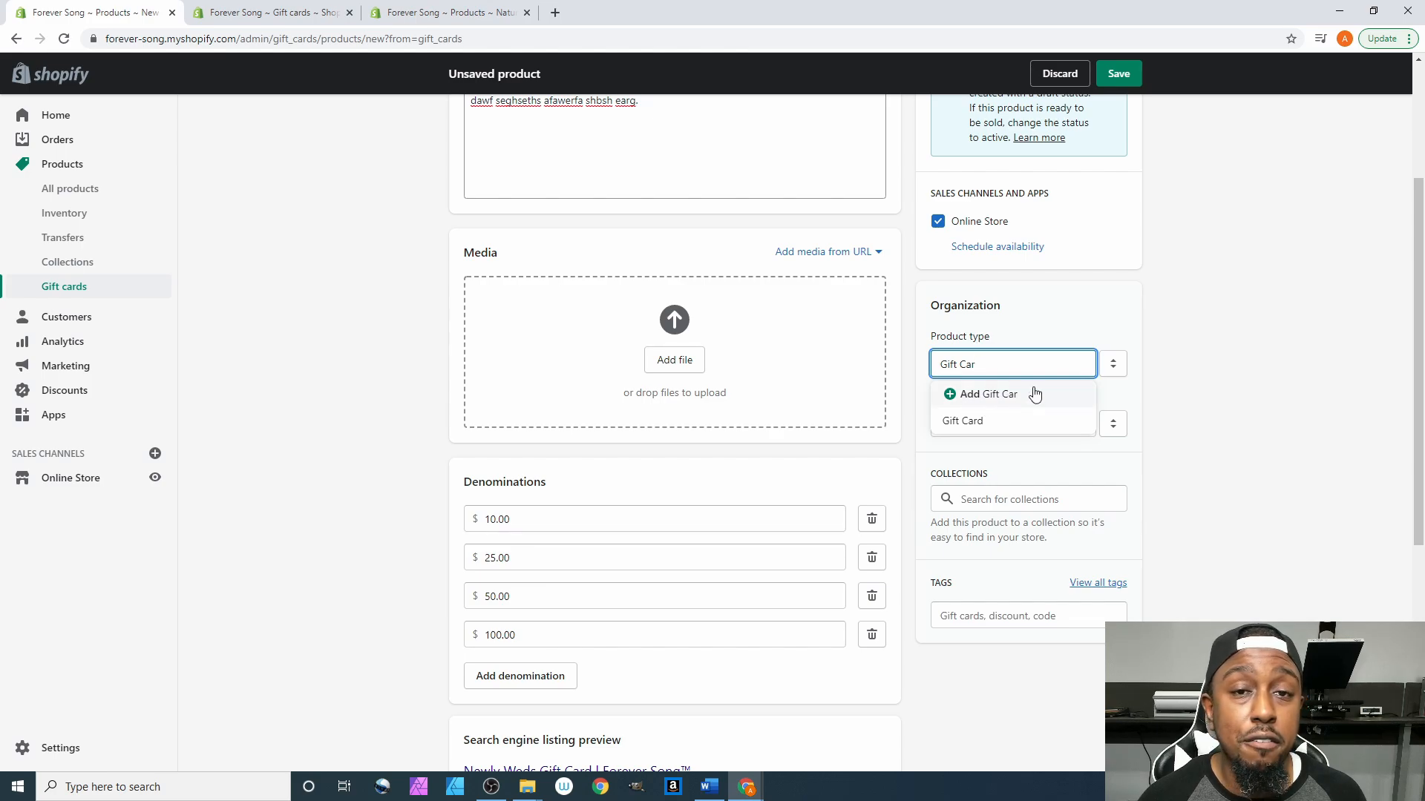
{"action": "type", "text": "d"}
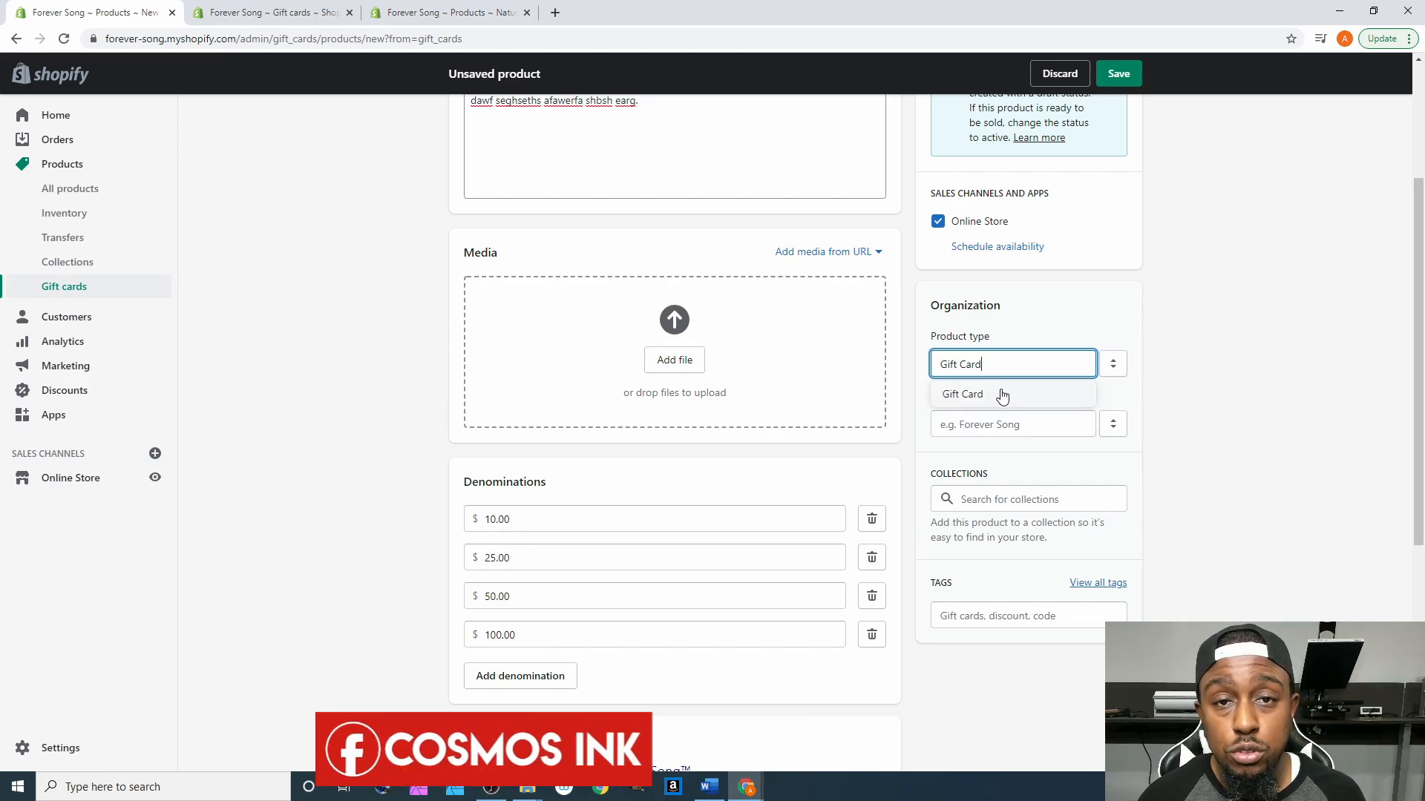
{"action": "left_click", "coordinate": [1002, 396]}
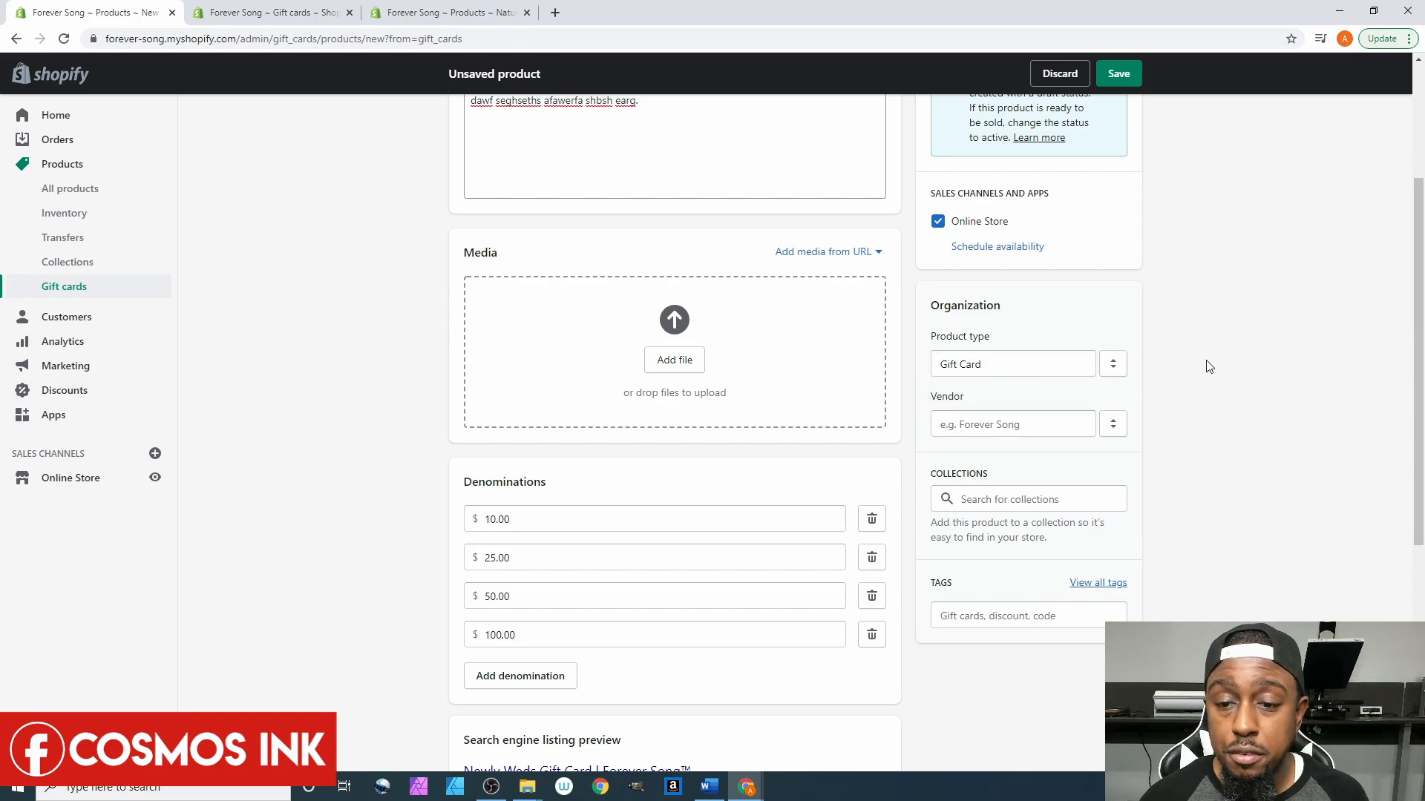
{"action": "left_click", "coordinate": [995, 423]}
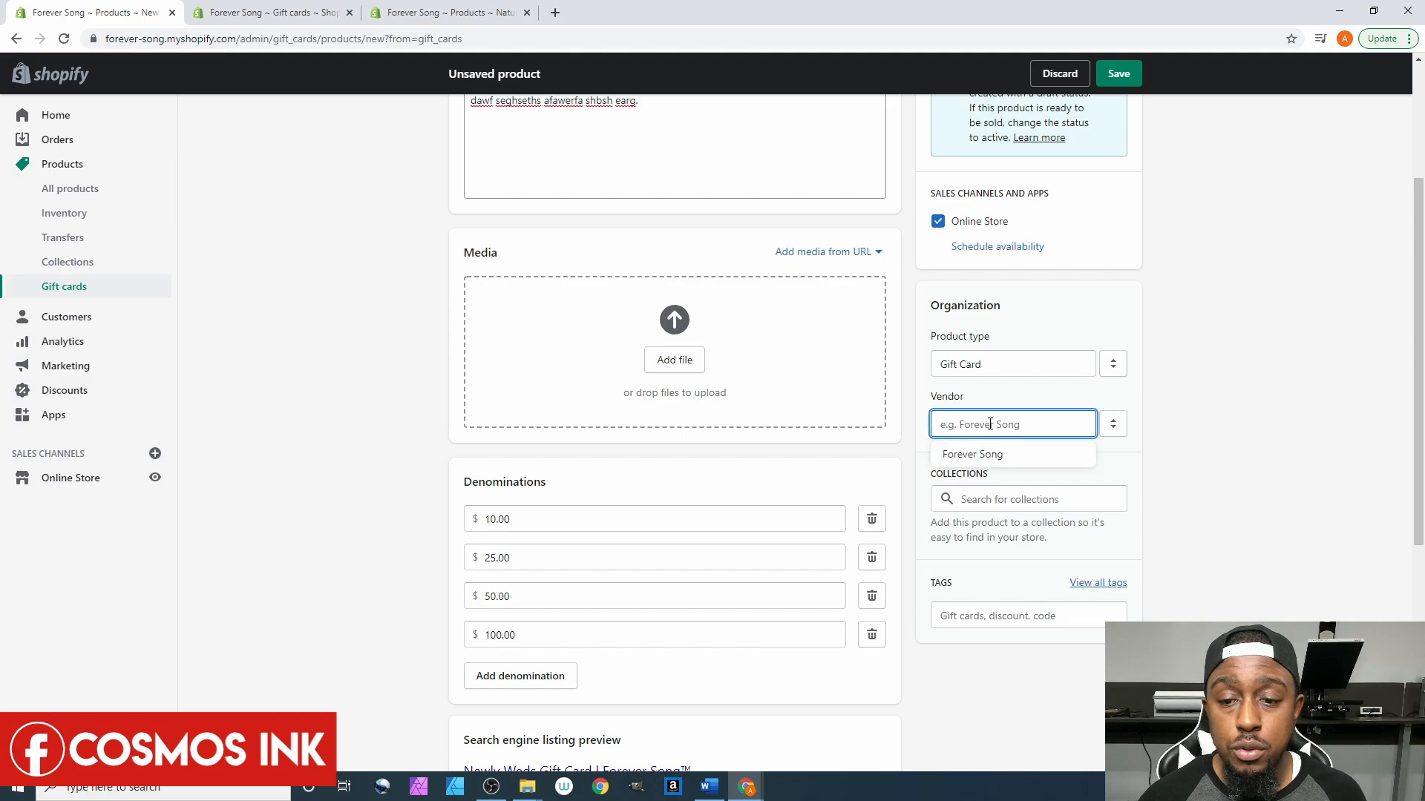
{"action": "left_click", "coordinate": [988, 455]}
- Look at the collection suggestions and dismiss them without choosing a collection
{"action": "scroll", "coordinate": [1167, 414], "scroll_direction": "down", "scroll_amount": 1}
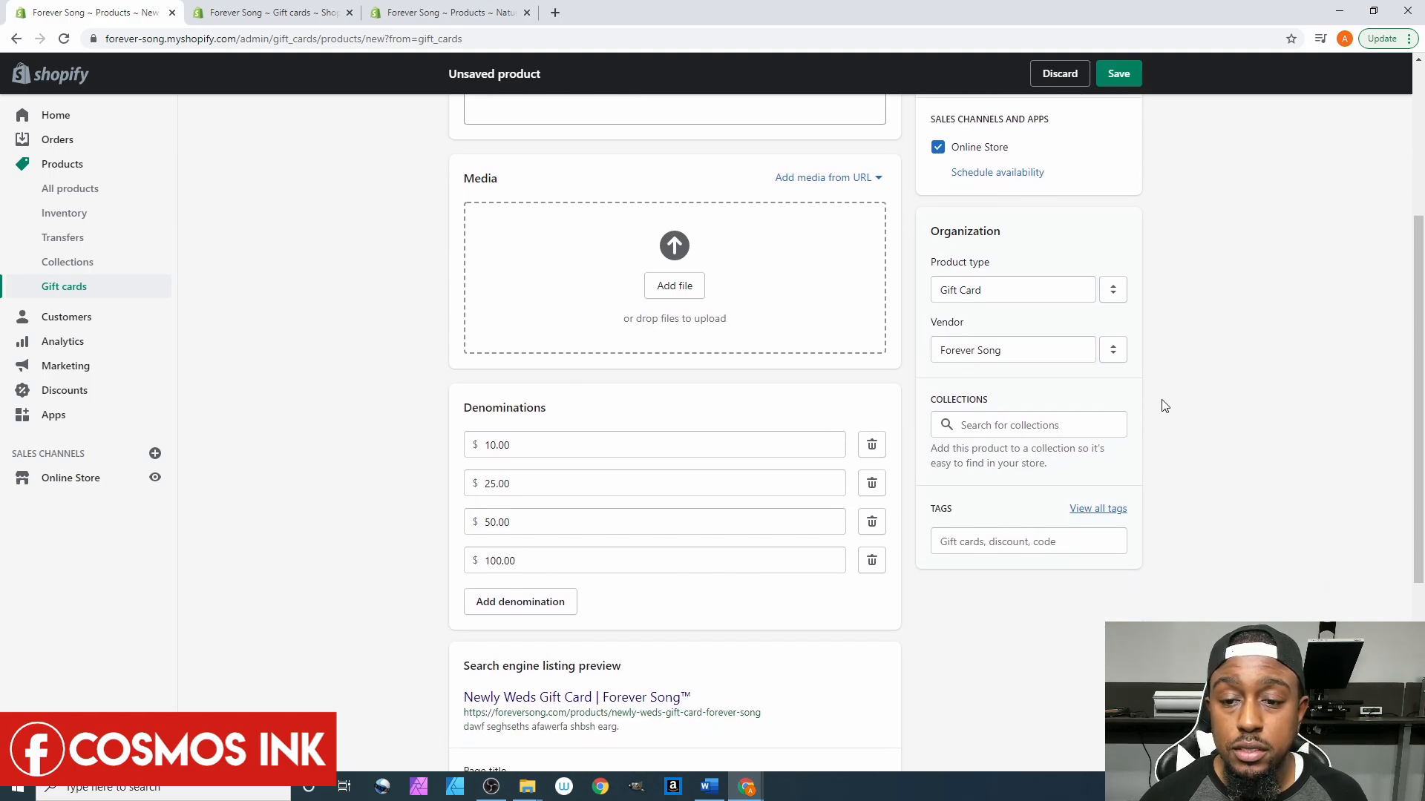
{"action": "left_click", "coordinate": [977, 426]}
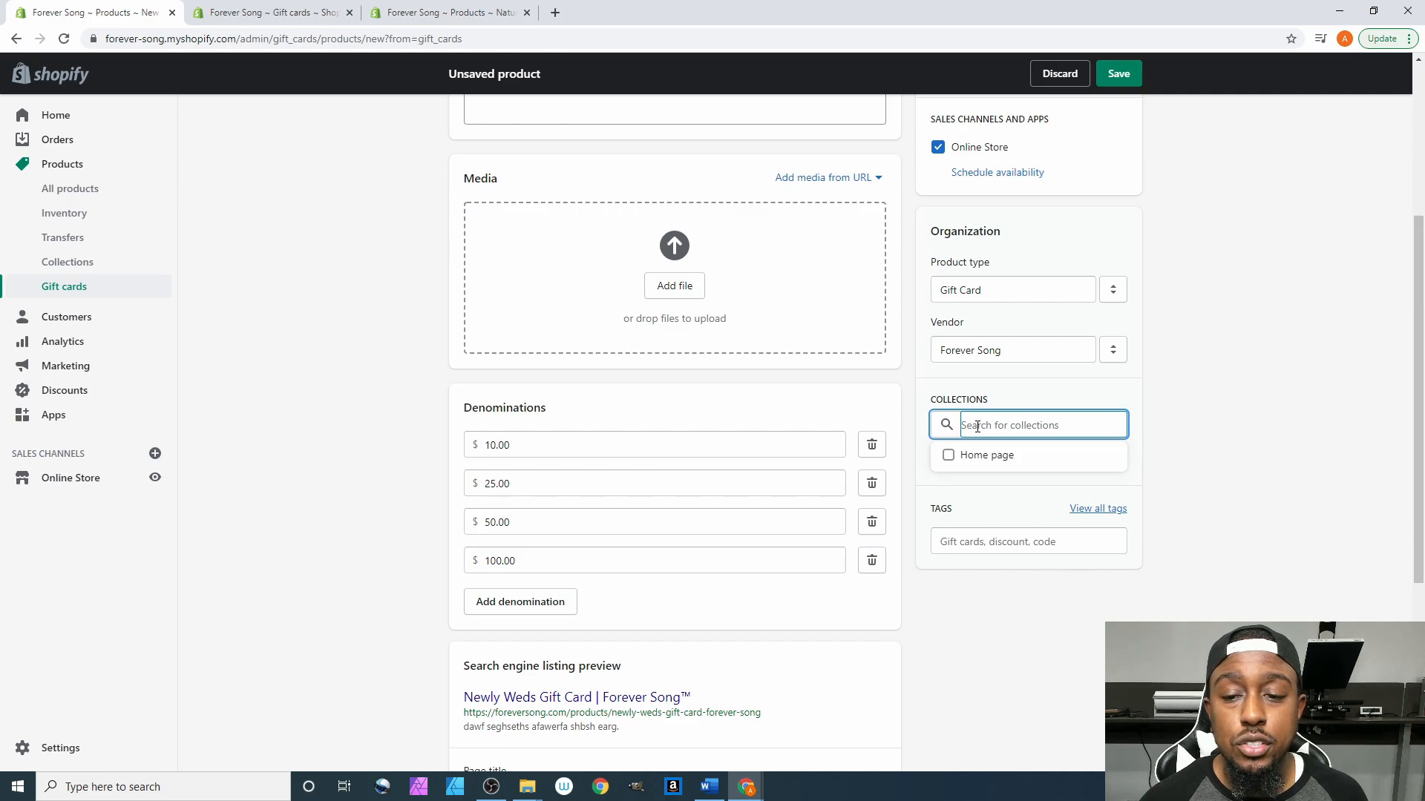
{"action": "left_click", "coordinate": [1225, 420]}
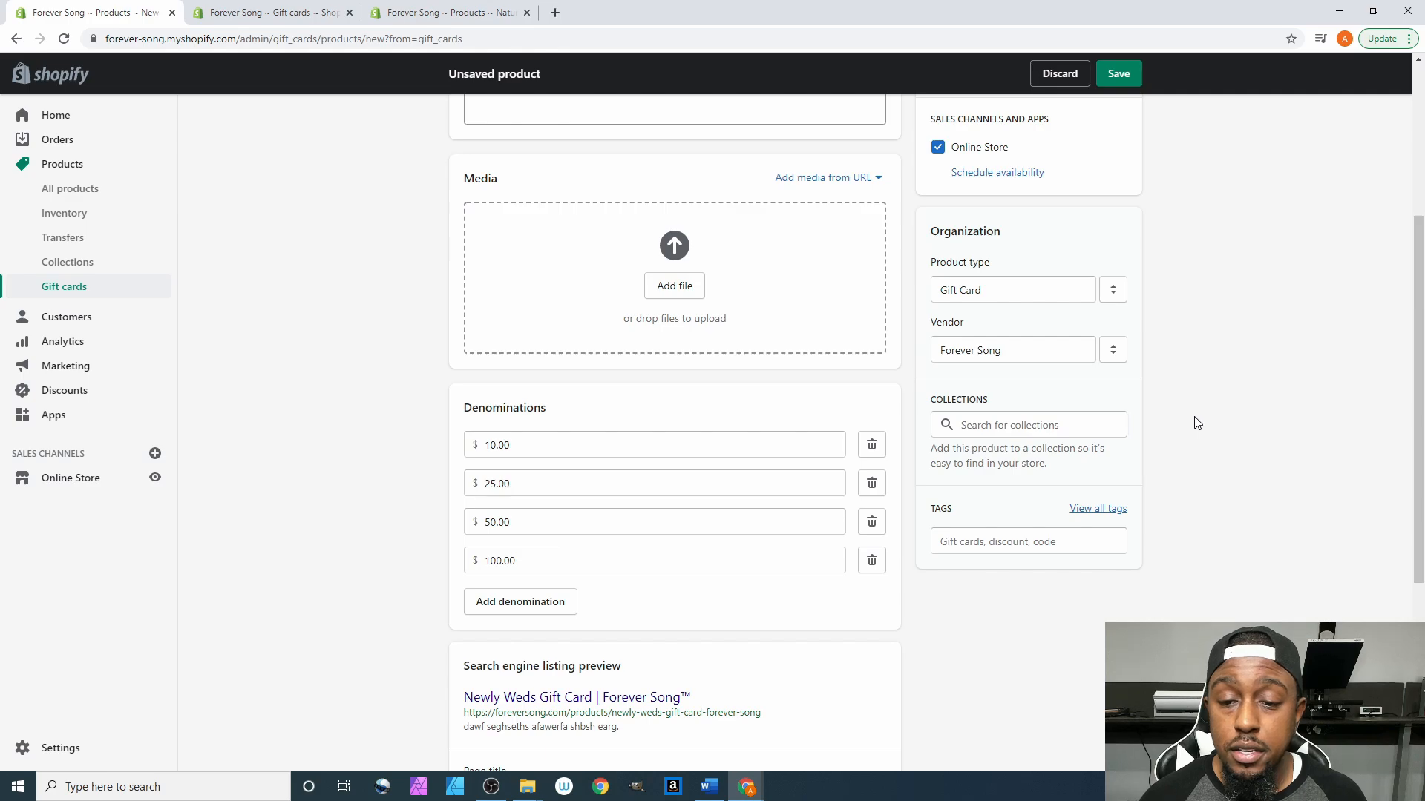
{"action": "scroll", "coordinate": [1196, 423], "scroll_direction": "down", "scroll_amount": 1}
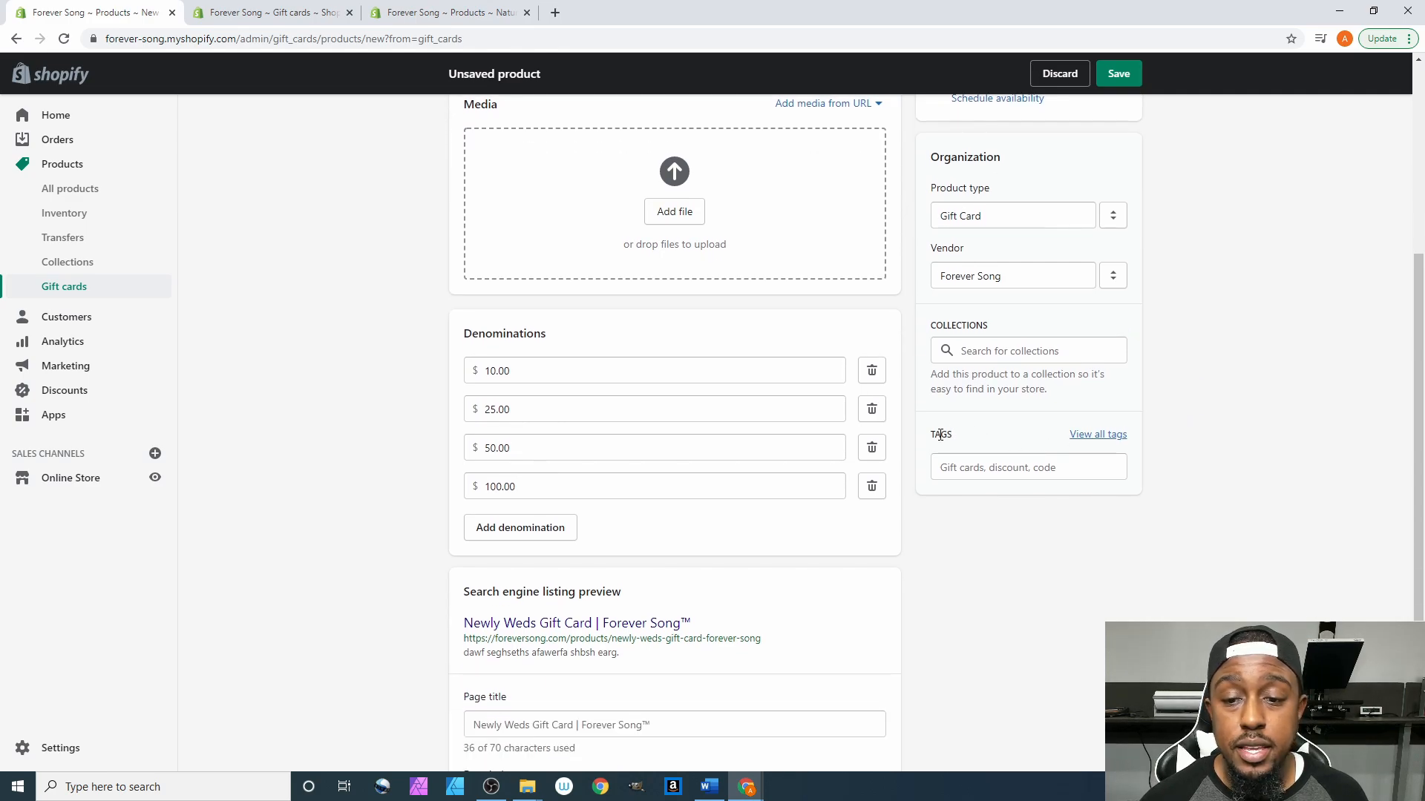
- Add the tag 'Gift Card' to the Newly Weds product
{"action": "left_click", "coordinate": [961, 463]}
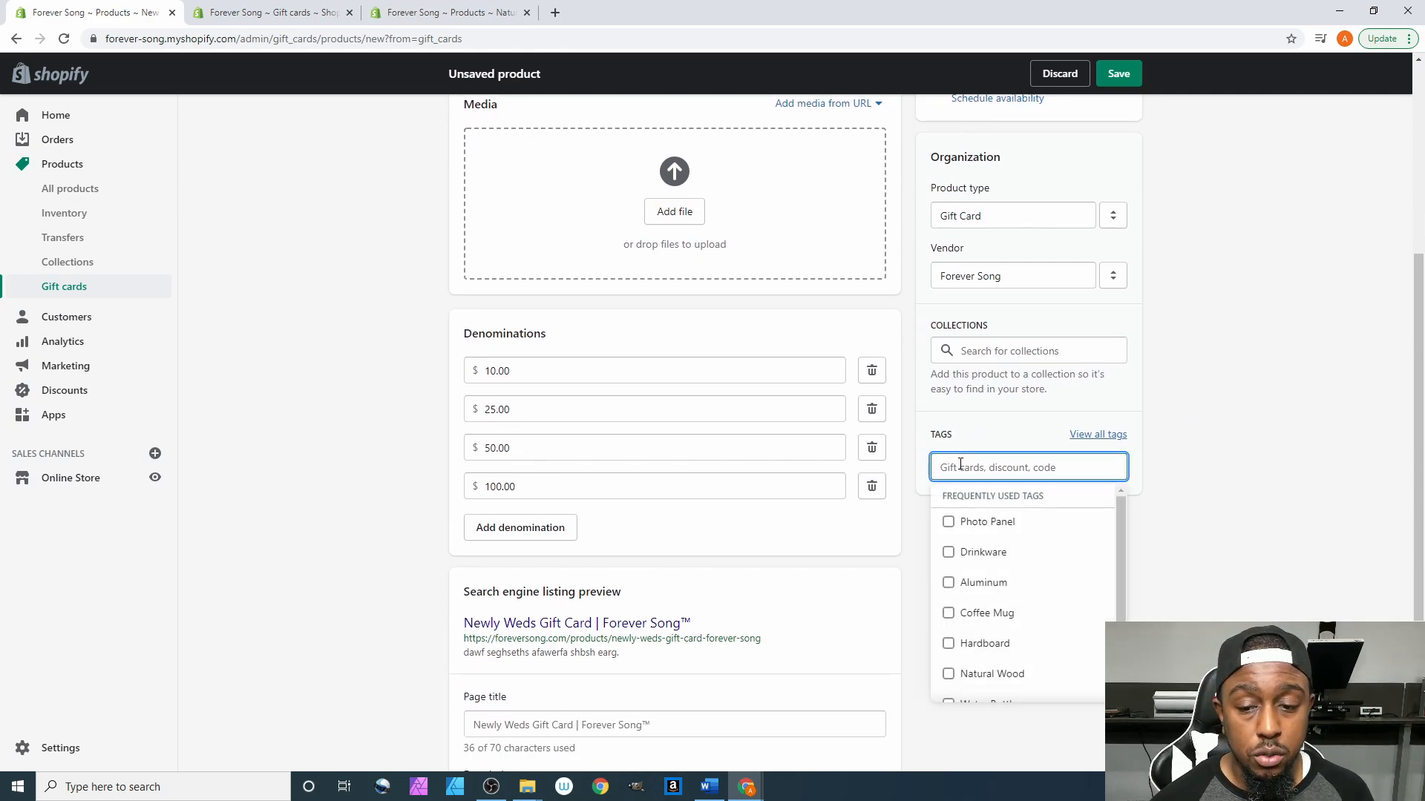
{"action": "type", "text": "Fidt"}
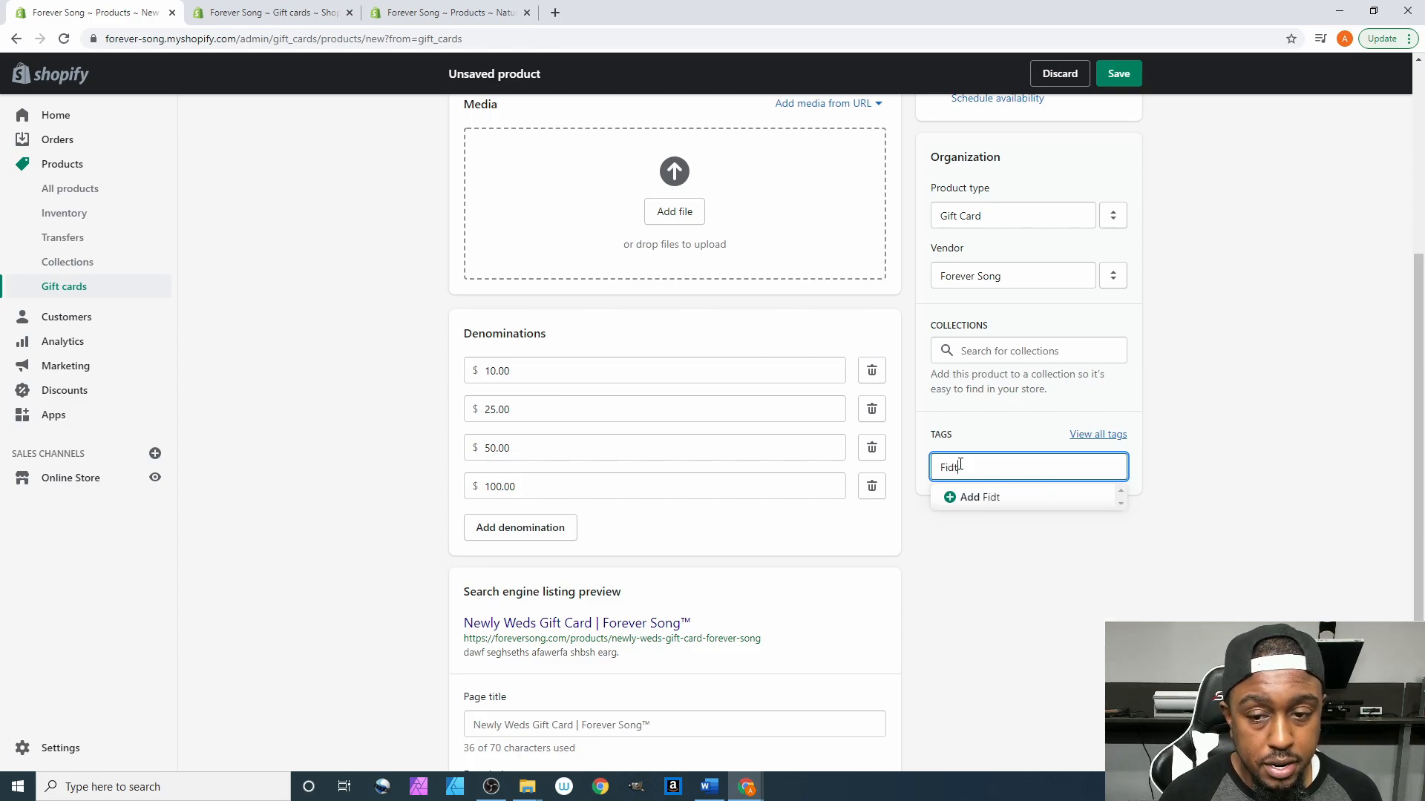
{"action": "key", "text": "BackSpace"}
{"action": "key", "text": "BackSpace"}
{"action": "type", "text": "G"}
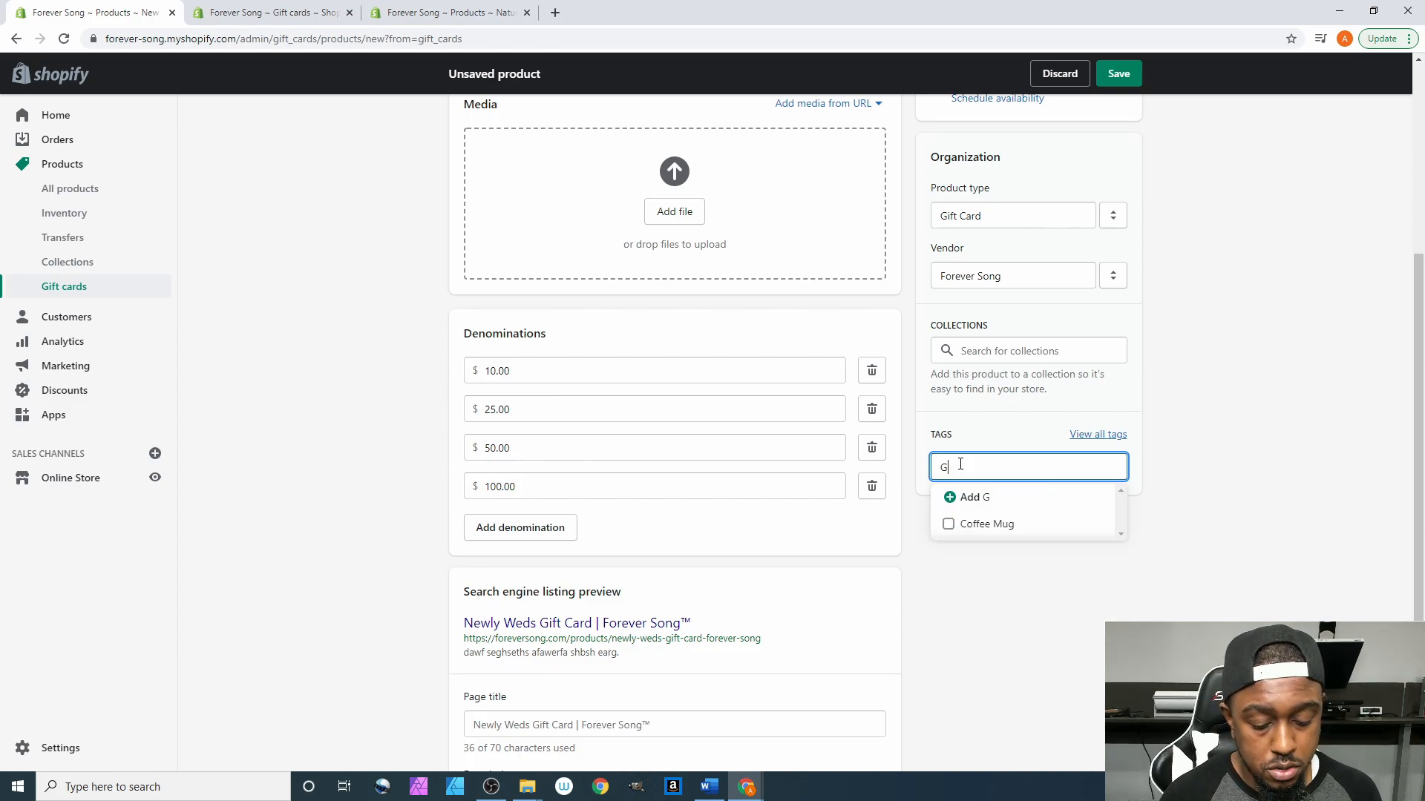
{"action": "type", "text": "ift Card"}
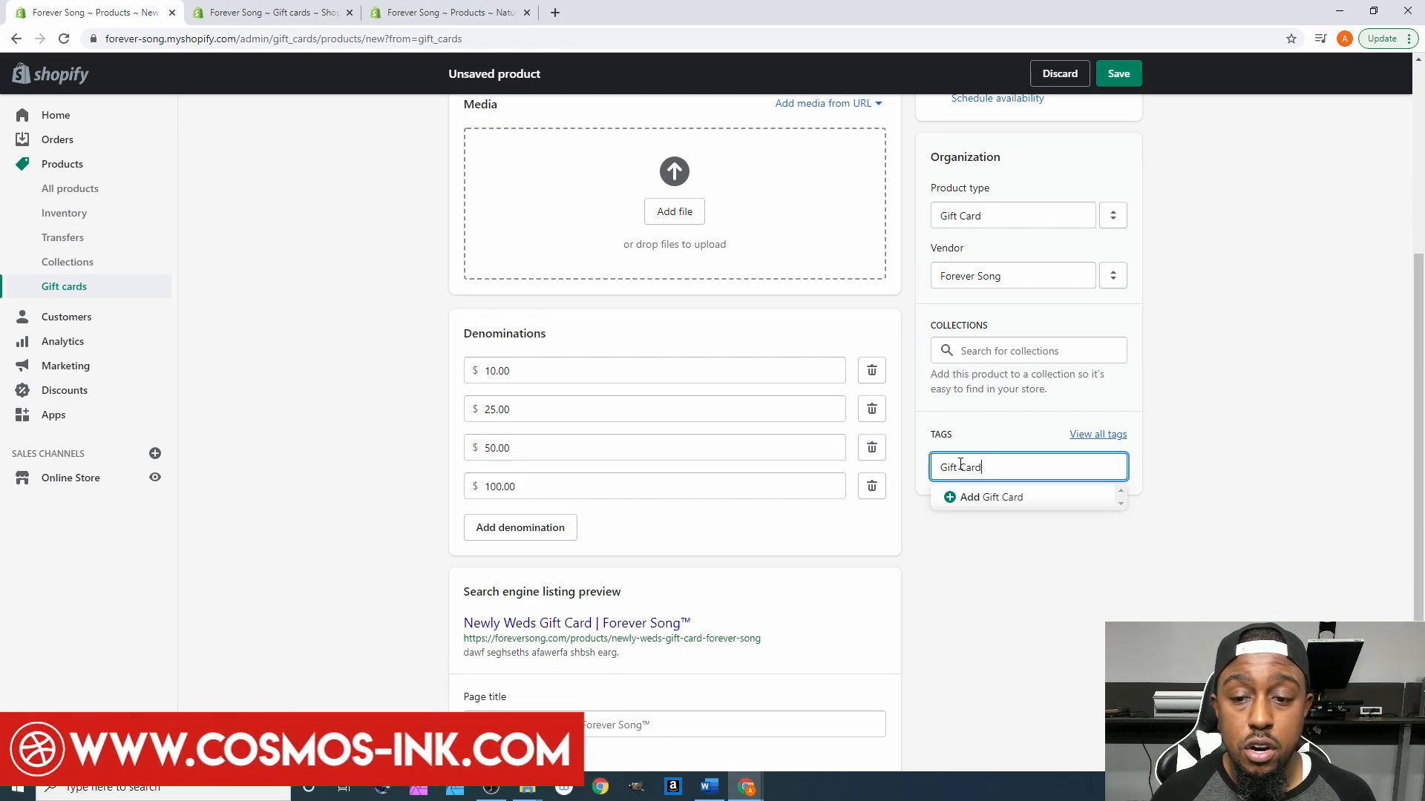
{"action": "left_click", "coordinate": [999, 498]}
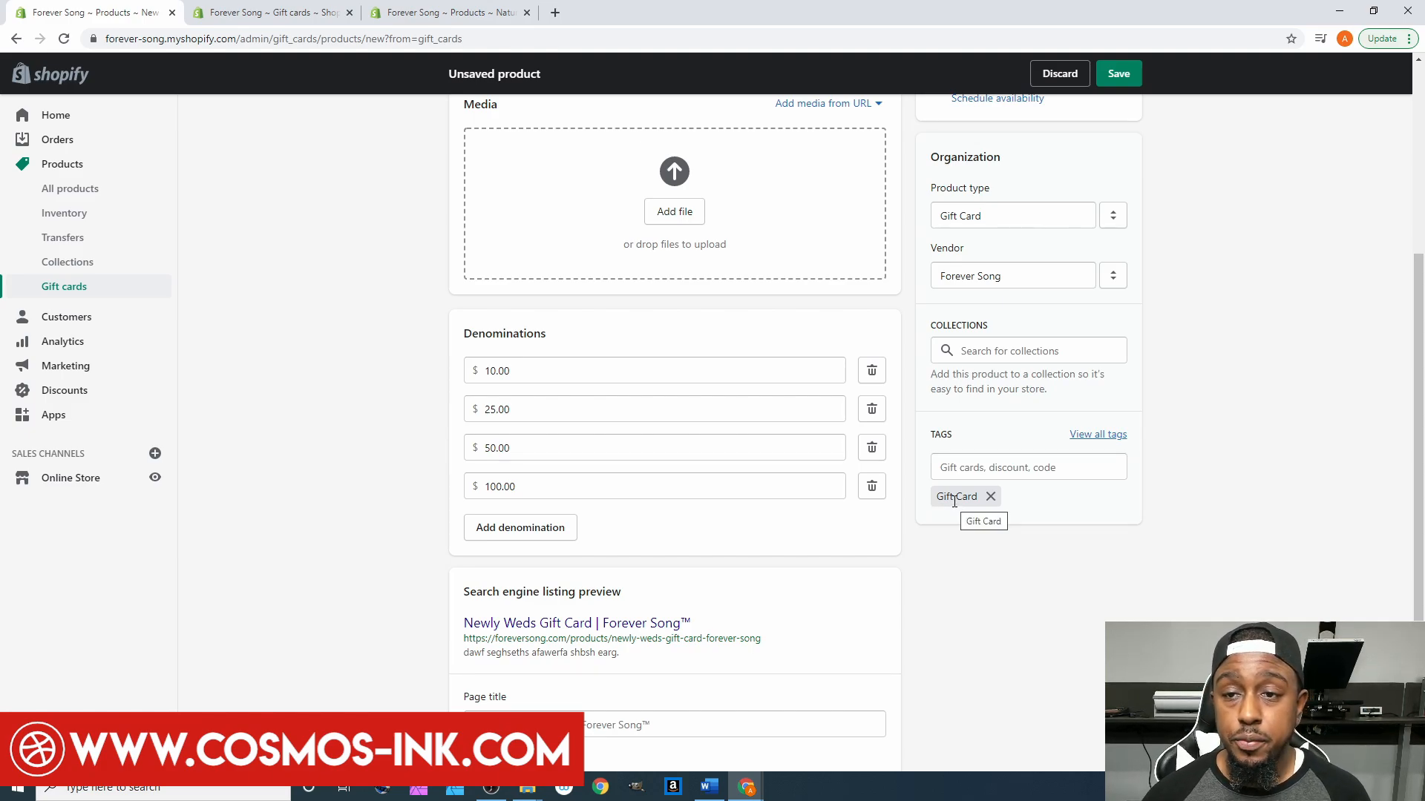
{"action": "scroll", "coordinate": [728, 605], "scroll_direction": "down", "scroll_amount": 3}
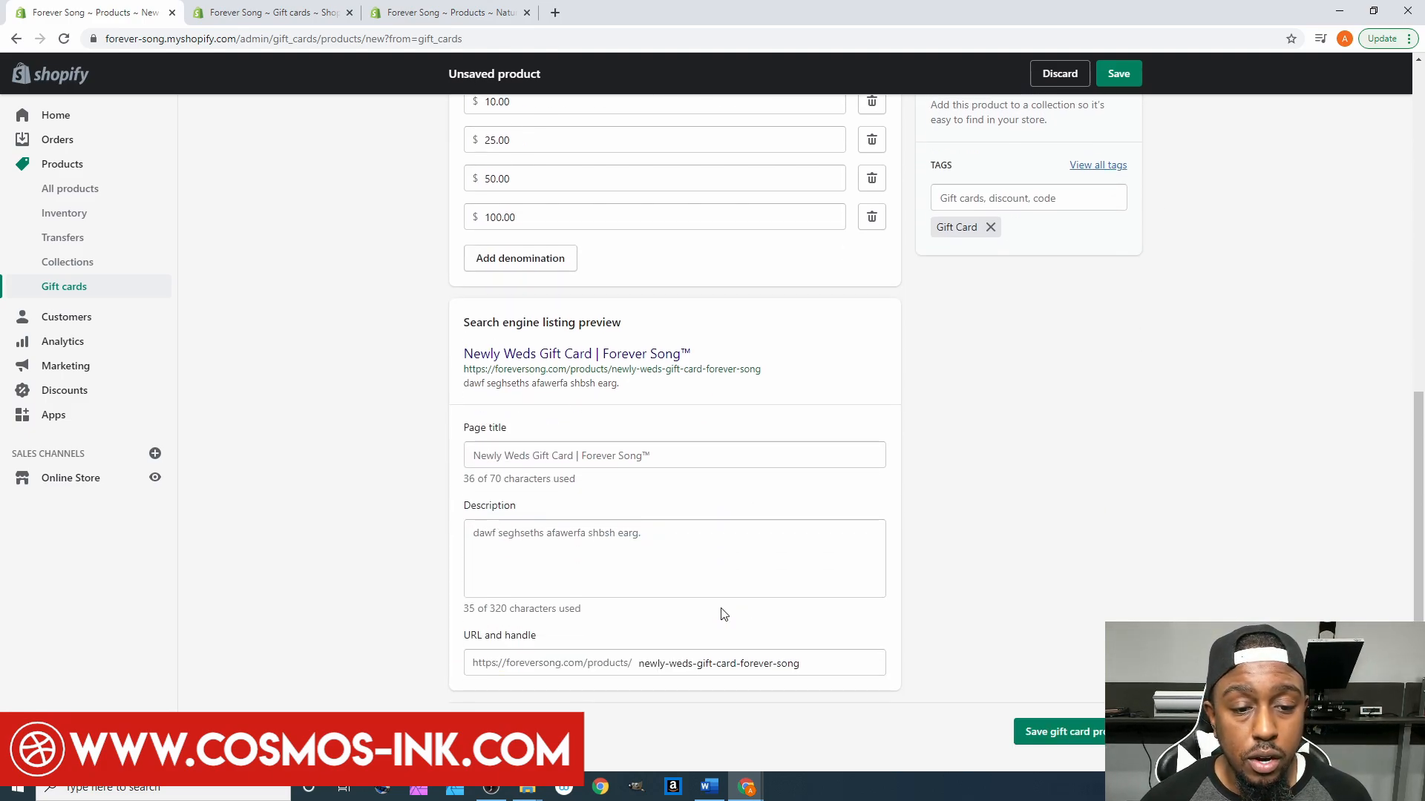
- Save the new Newly Weds gift card product
{"action": "scroll", "coordinate": [1151, 604], "scroll_direction": "up", "scroll_amount": 1}
{"action": "scroll", "coordinate": [1151, 604], "scroll_direction": "down", "scroll_amount": 1}
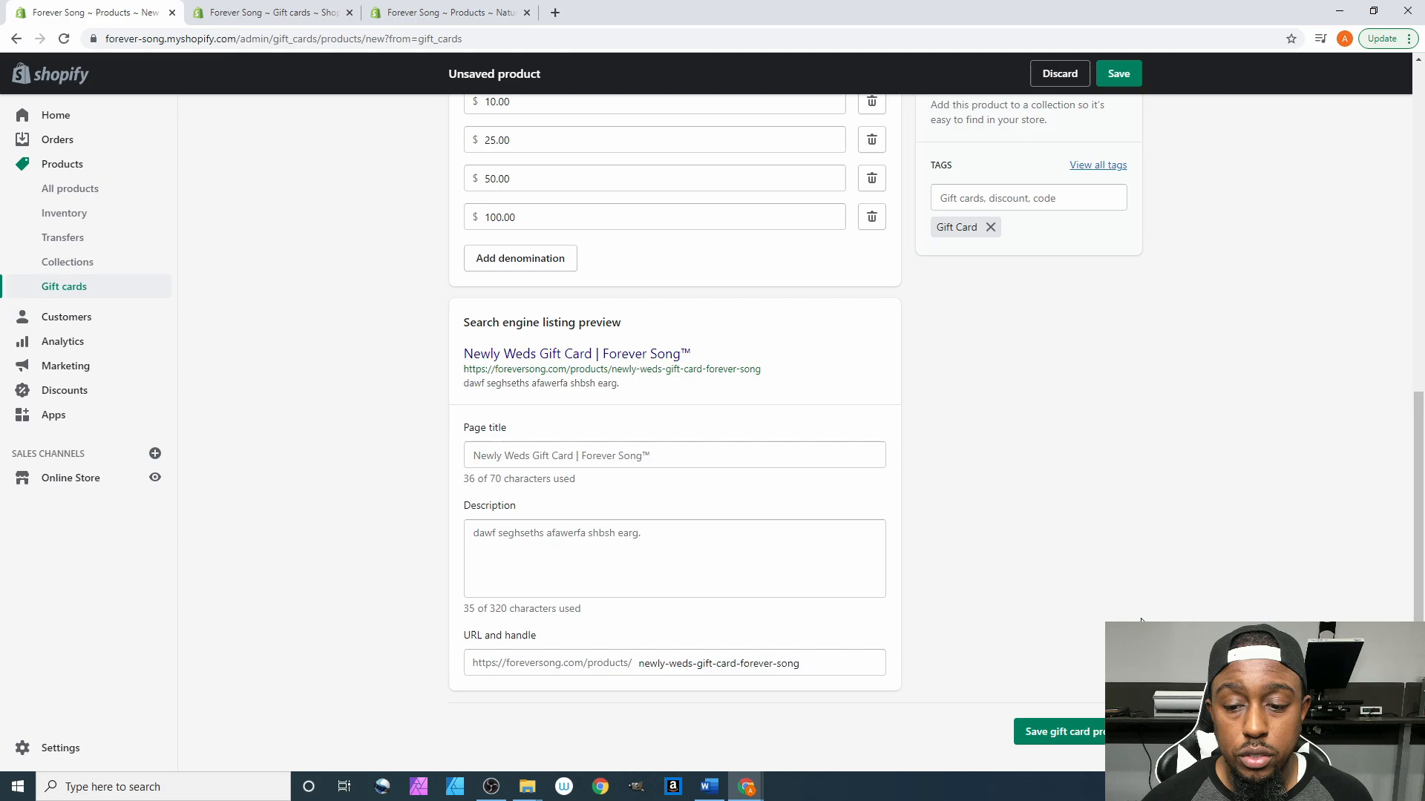
{"action": "left_click", "coordinate": [1047, 733]}
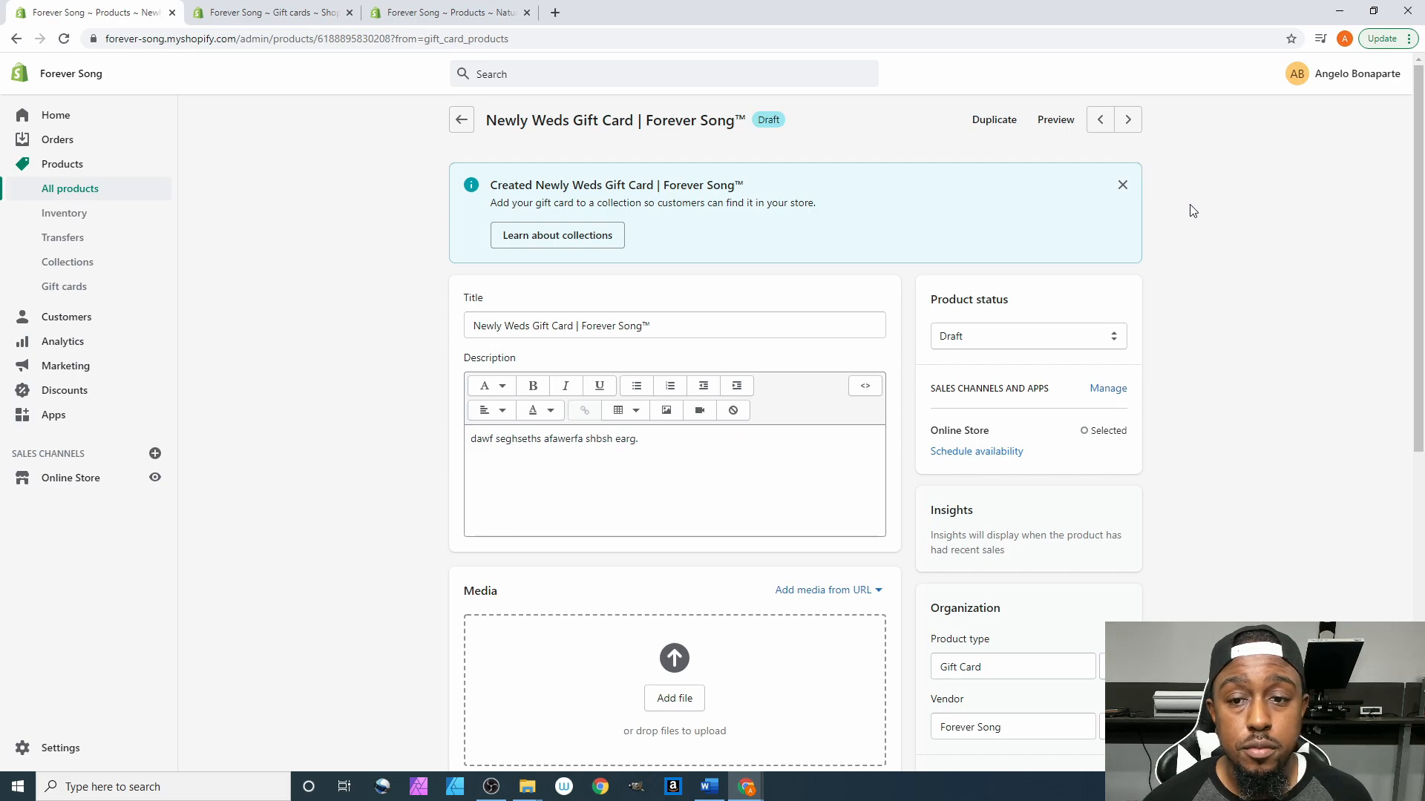
- Change the product status to Active and save the change
{"action": "scroll", "coordinate": [1191, 210], "scroll_direction": "down", "scroll_amount": 6}
{"action": "scroll", "coordinate": [1191, 210], "scroll_direction": "up", "scroll_amount": 6}
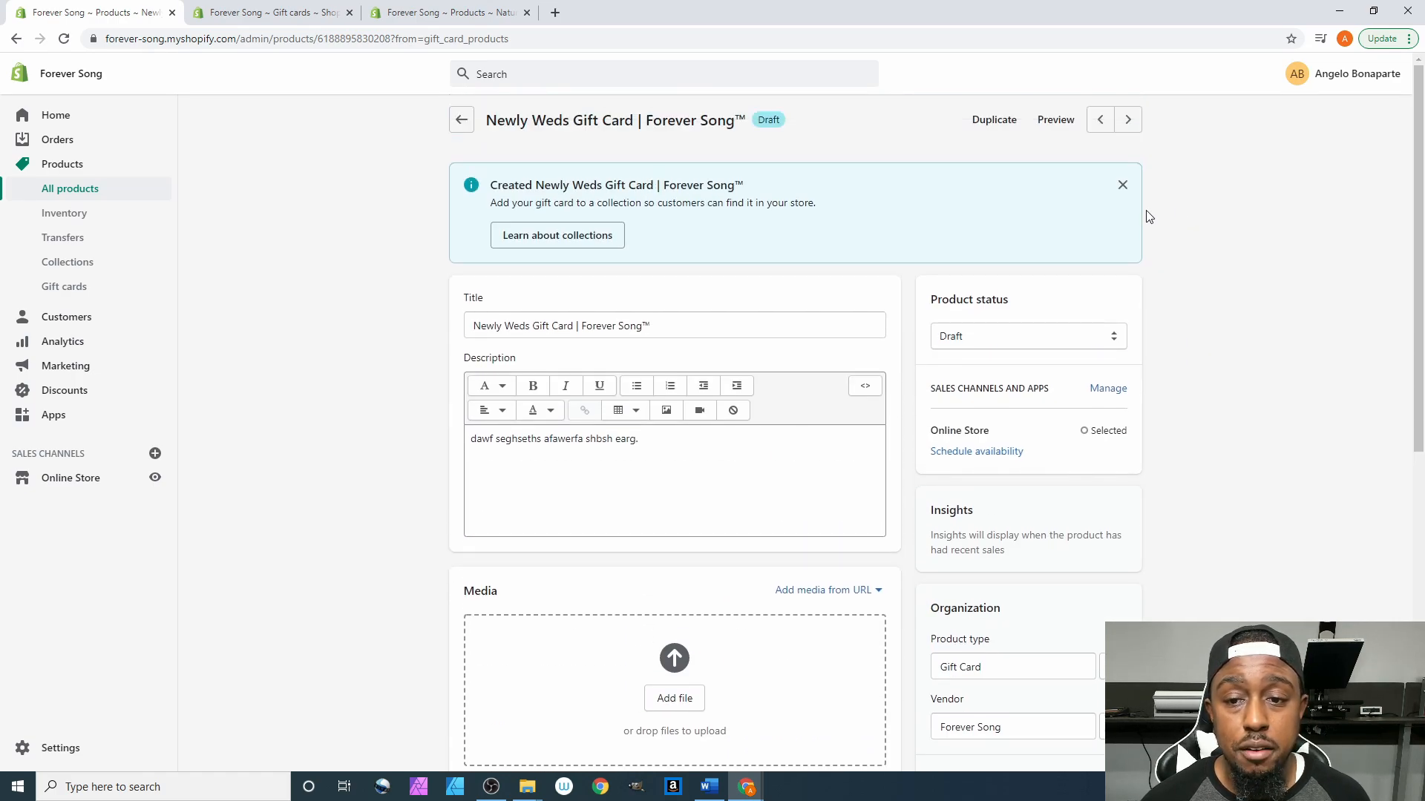
{"action": "left_click", "coordinate": [968, 345]}
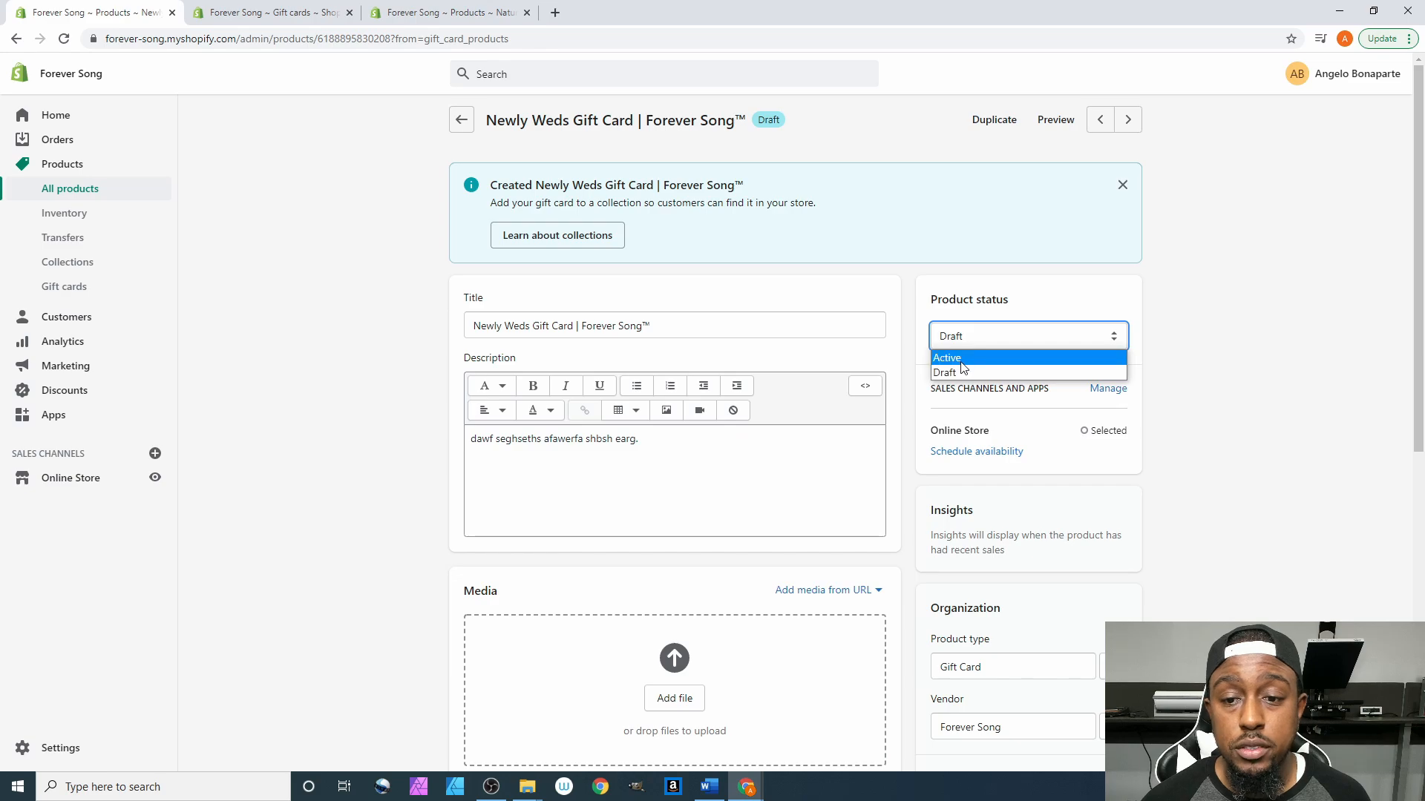
{"action": "left_click", "coordinate": [965, 367]}
{"action": "left_click", "coordinate": [1117, 75]}
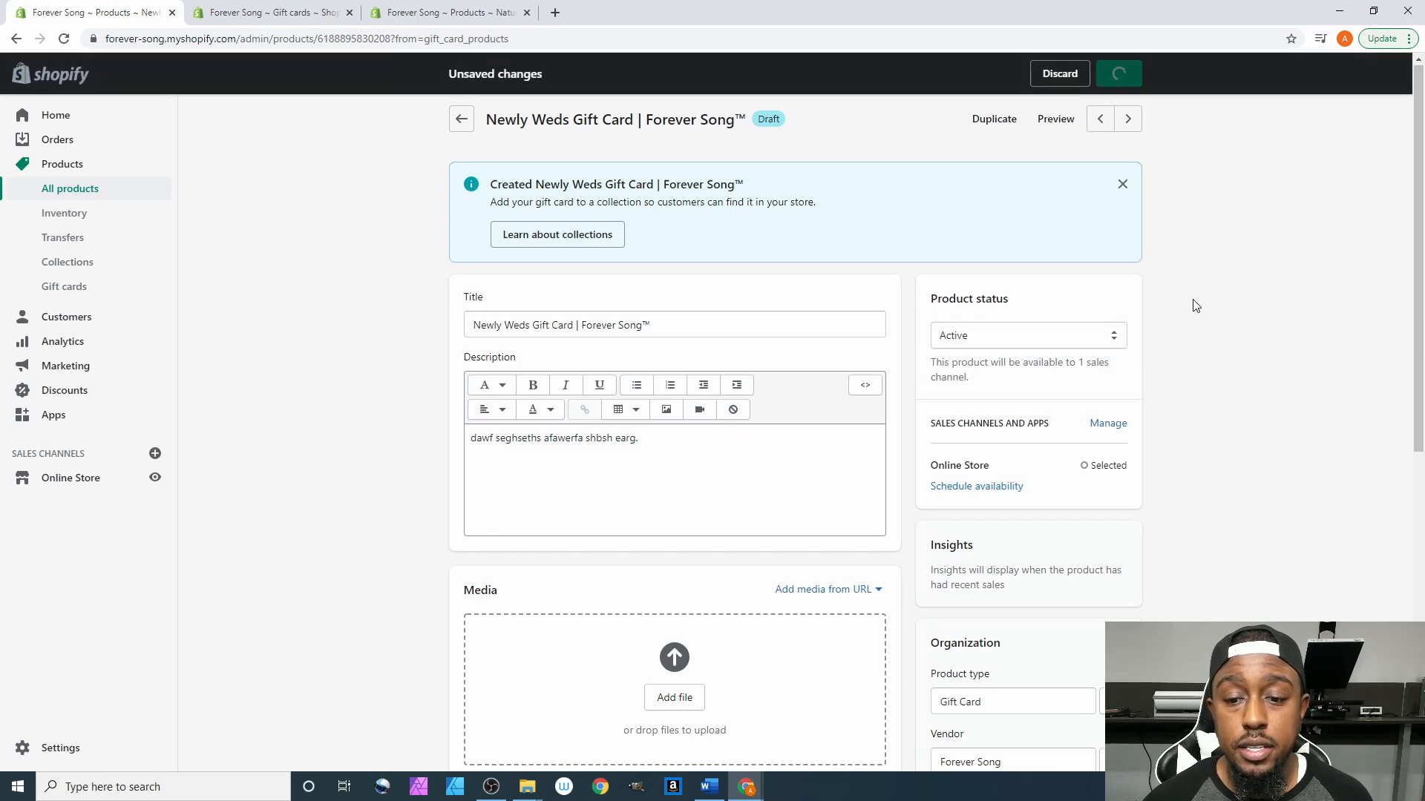
{"action": "scroll", "coordinate": [1191, 310], "scroll_direction": "down", "scroll_amount": 7}
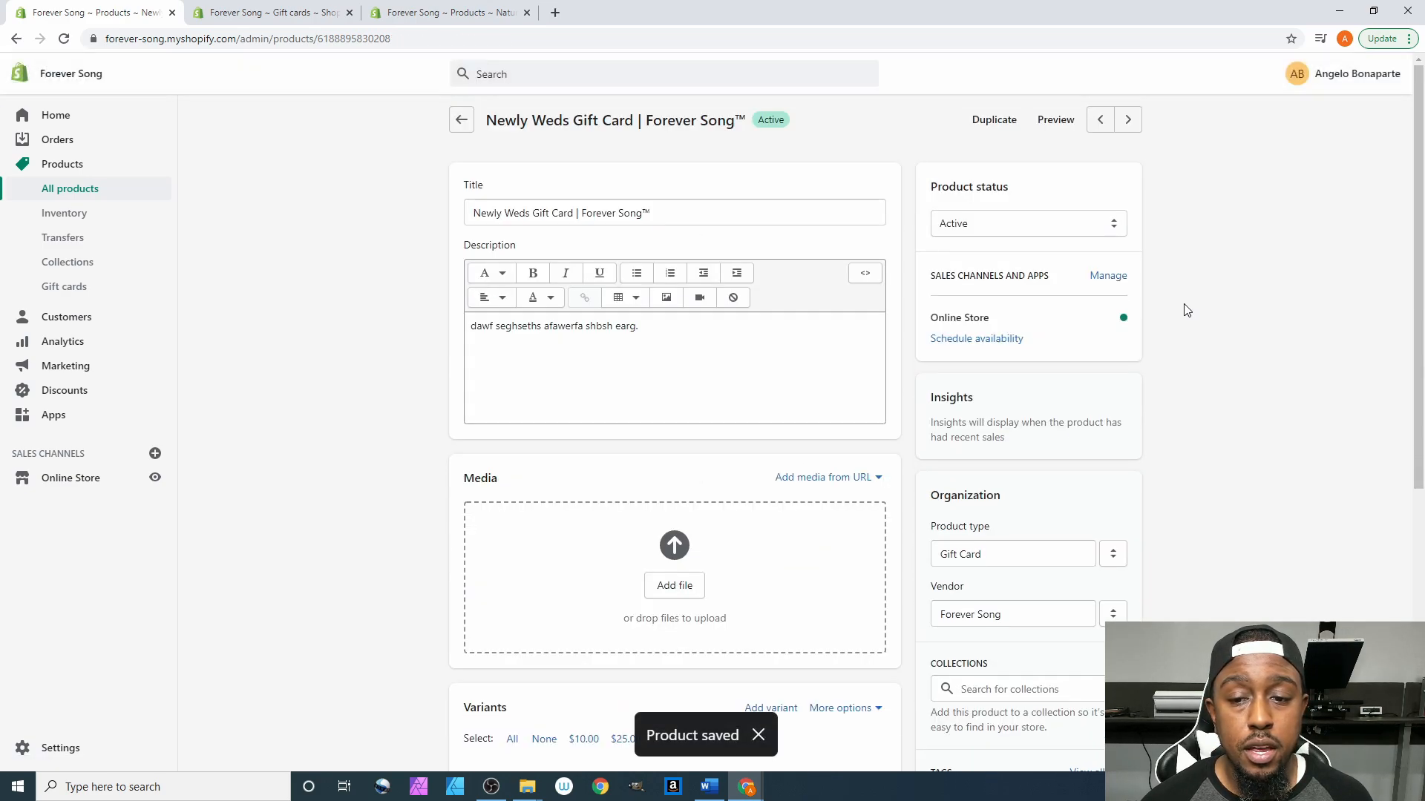
{"action": "scroll", "coordinate": [1187, 310], "scroll_direction": "down", "scroll_amount": 7}
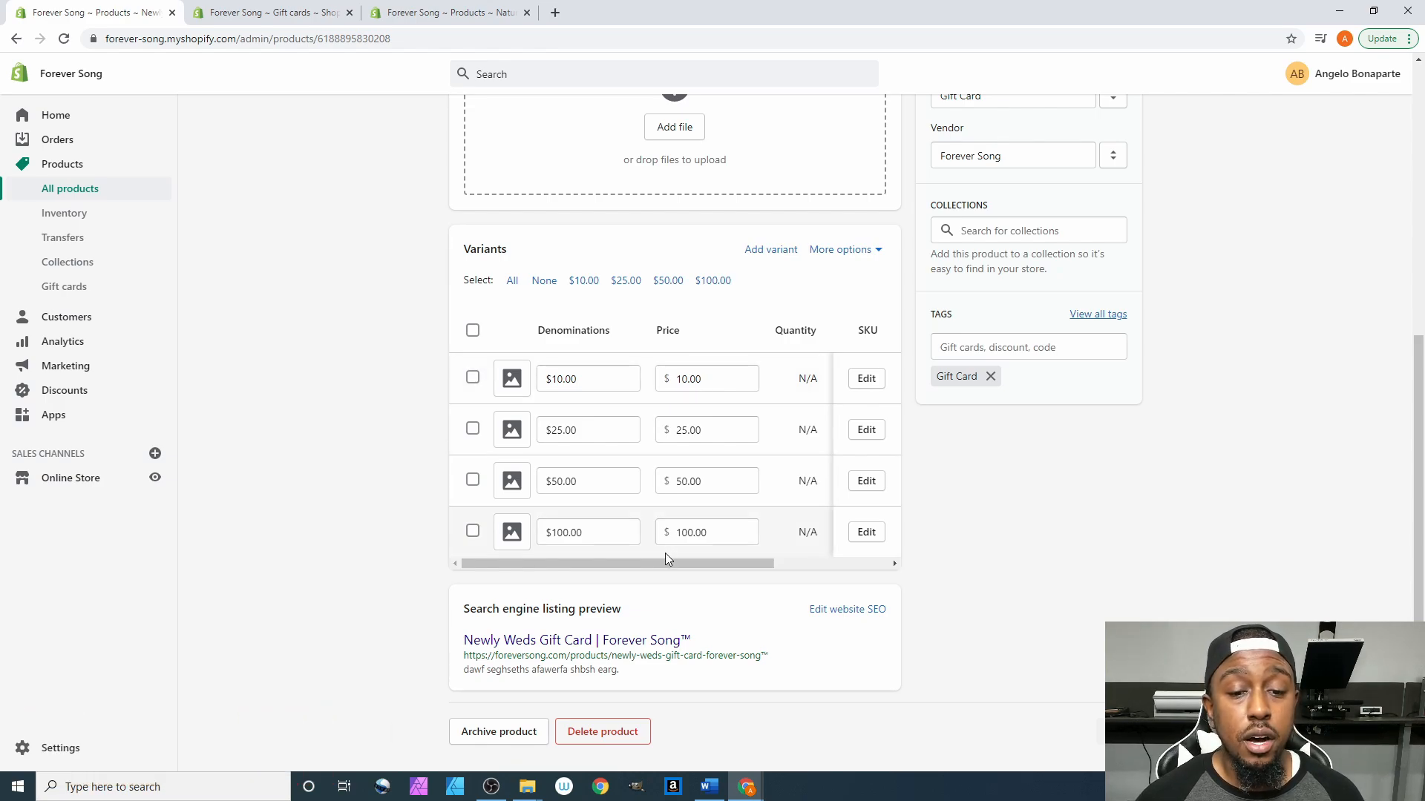
{"action": "left_click_drag", "start_coordinate": [721, 564], "coordinate": [834, 564]}
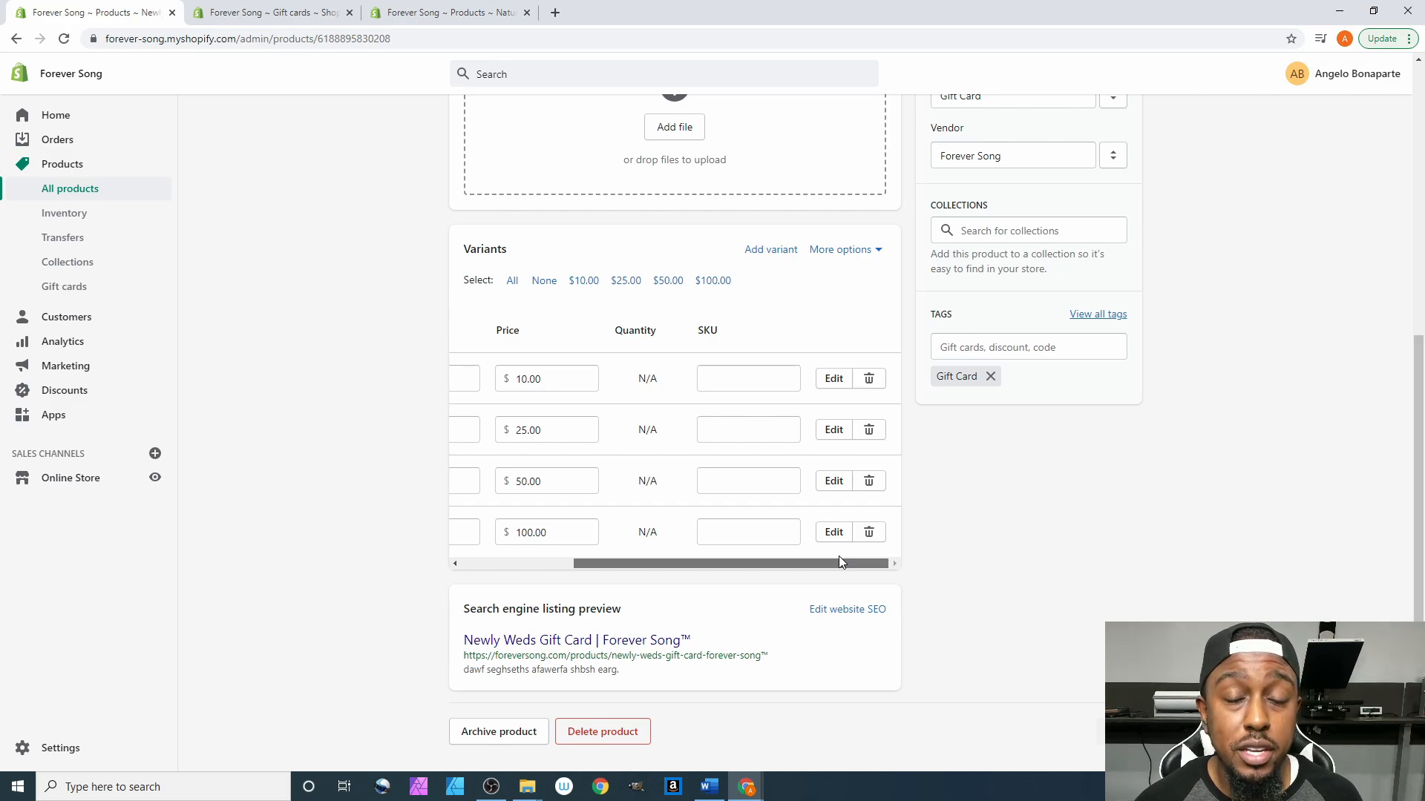
{"action": "left_click_drag", "start_coordinate": [838, 561], "coordinate": [612, 562]}
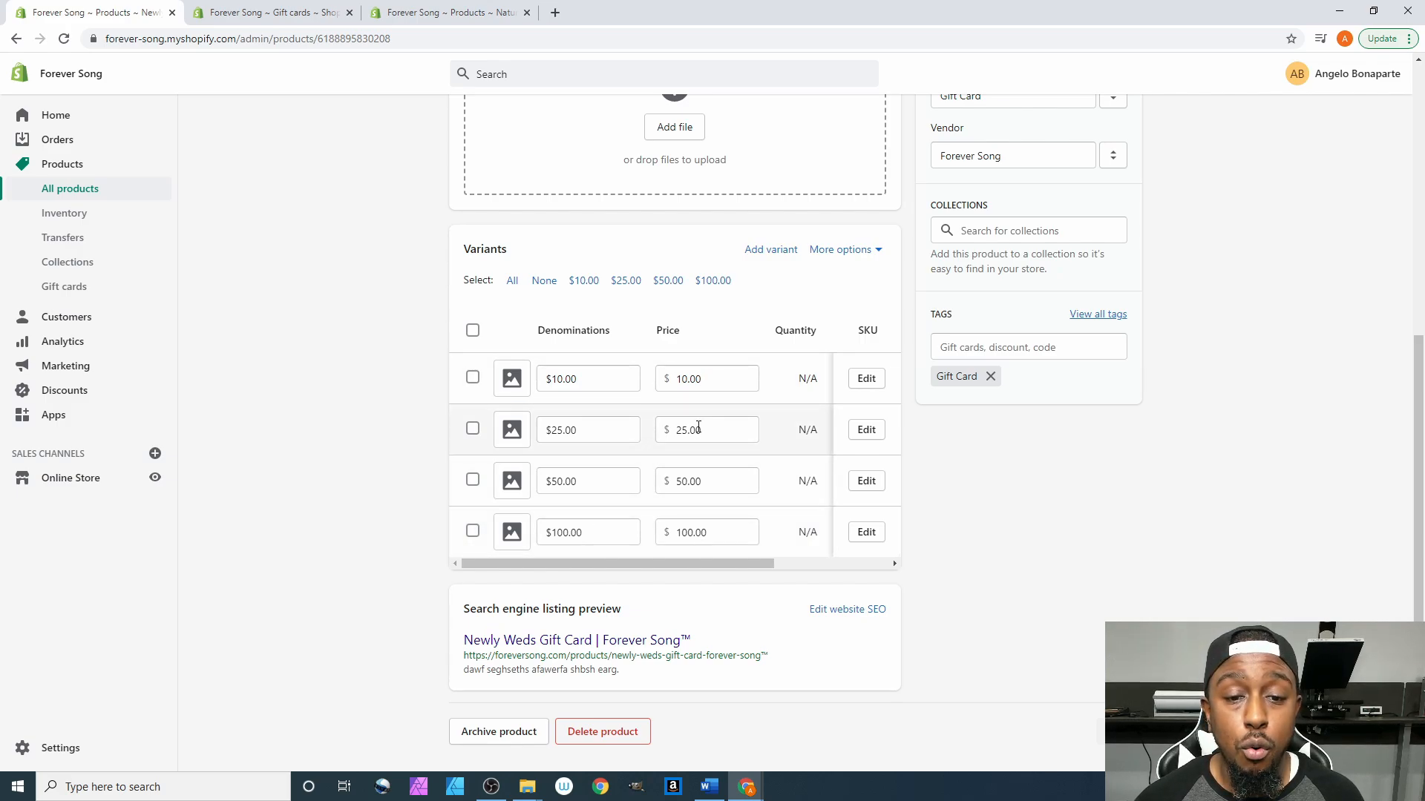
{"action": "left_click_drag", "start_coordinate": [704, 380], "coordinate": [665, 381]}
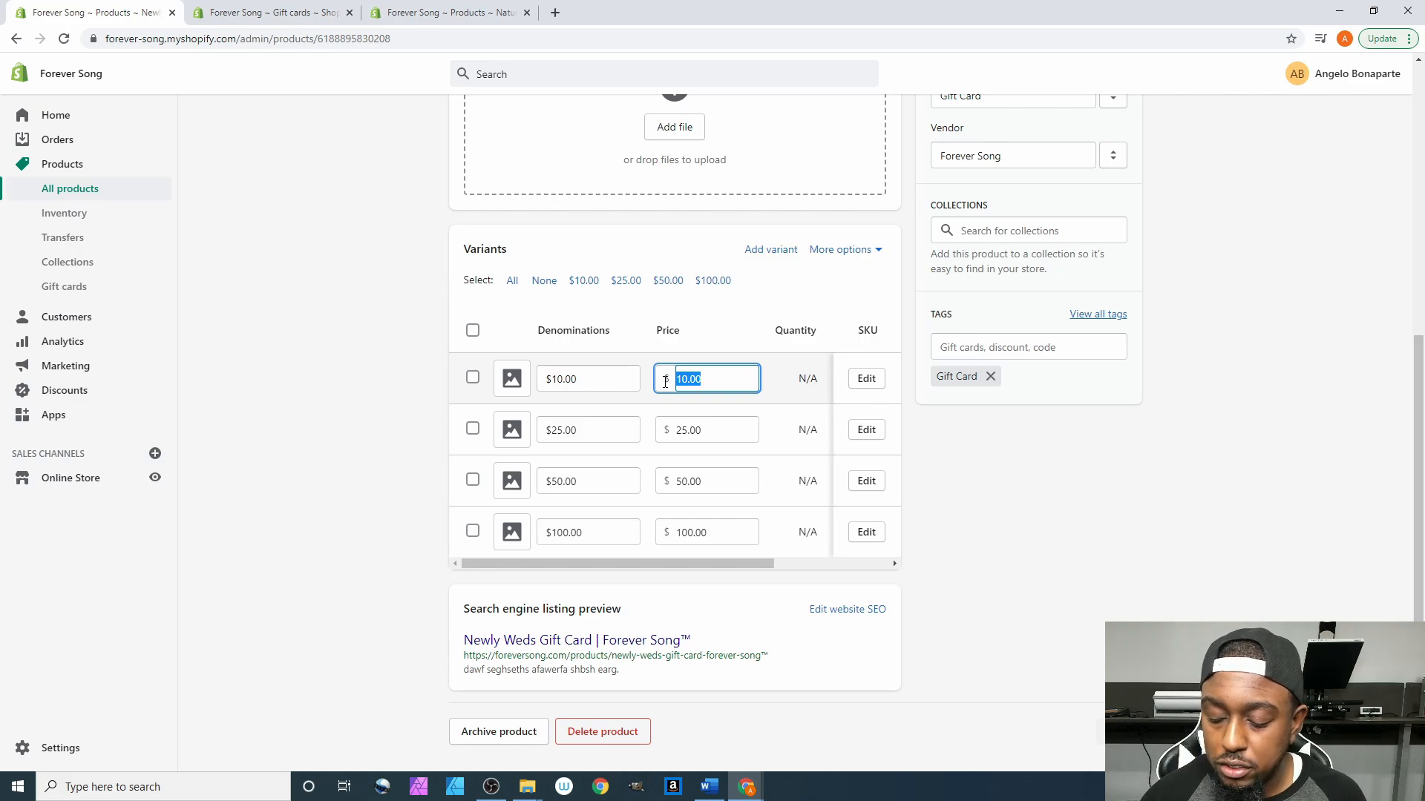
- Change the $10.00 denomination's price to 5.00 and save, then restore 10.00 and save
{"action": "type", "text": "5"}
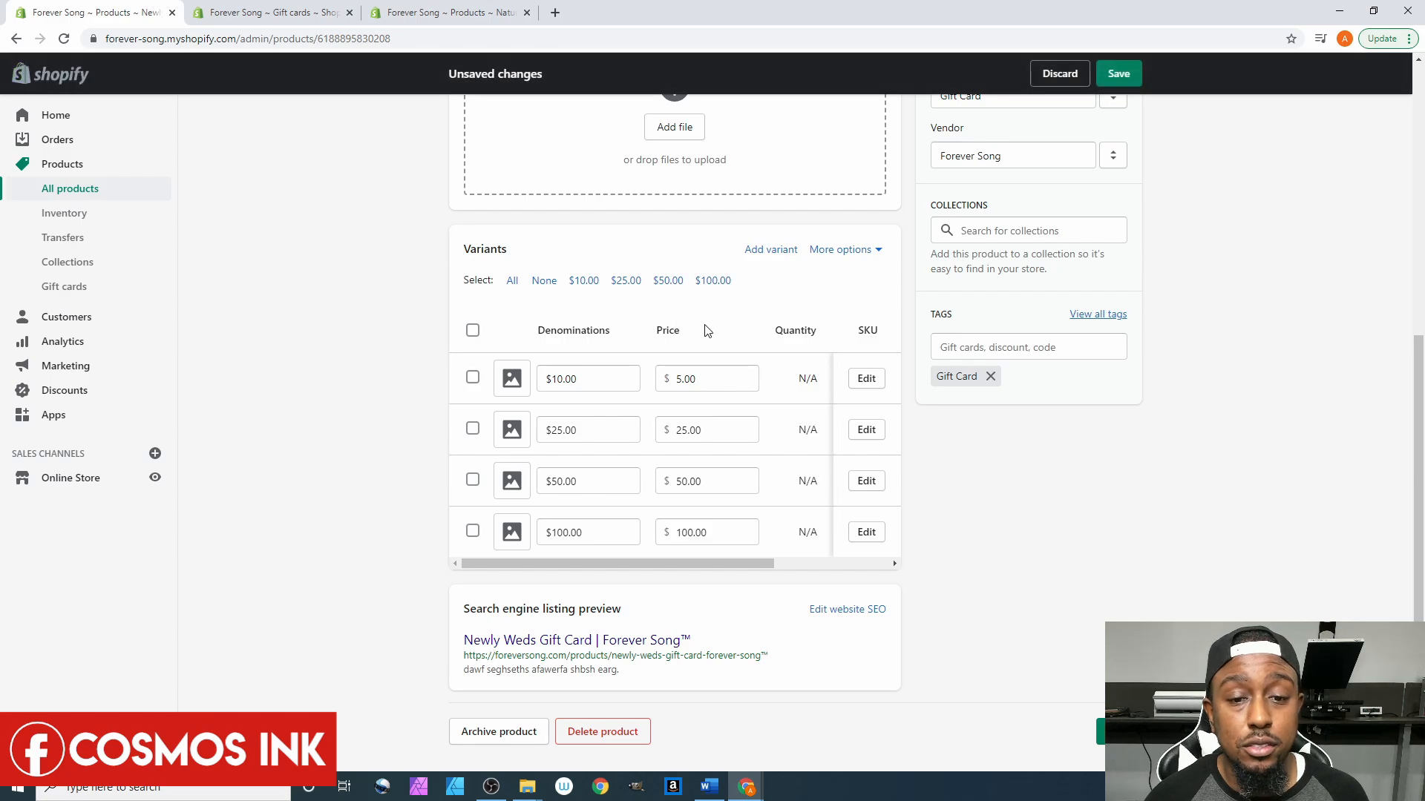
{"action": "left_click", "coordinate": [1102, 738]}
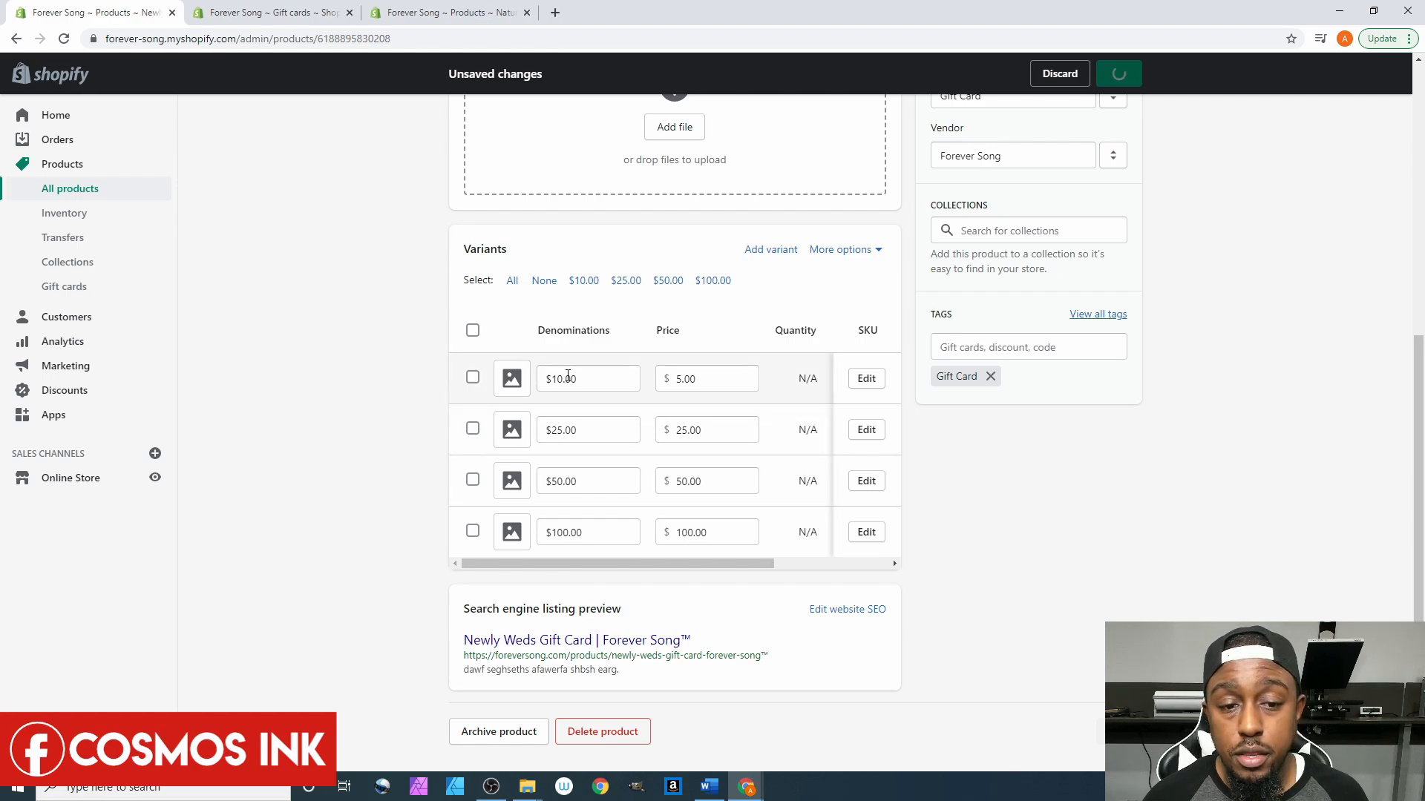
{"action": "scroll", "coordinate": [516, 485], "scroll_direction": "down", "scroll_amount": 6}
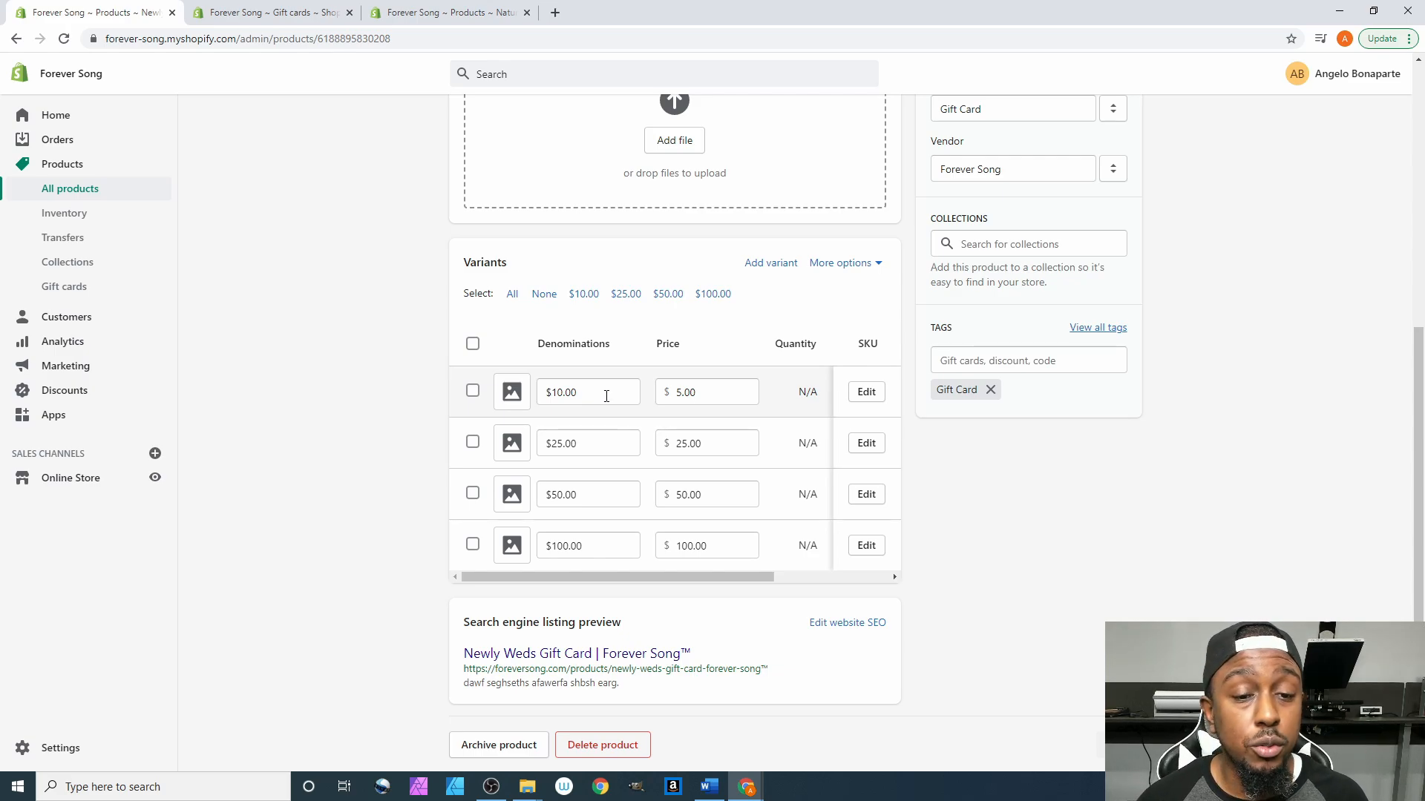
{"action": "left_click", "coordinate": [713, 392]}
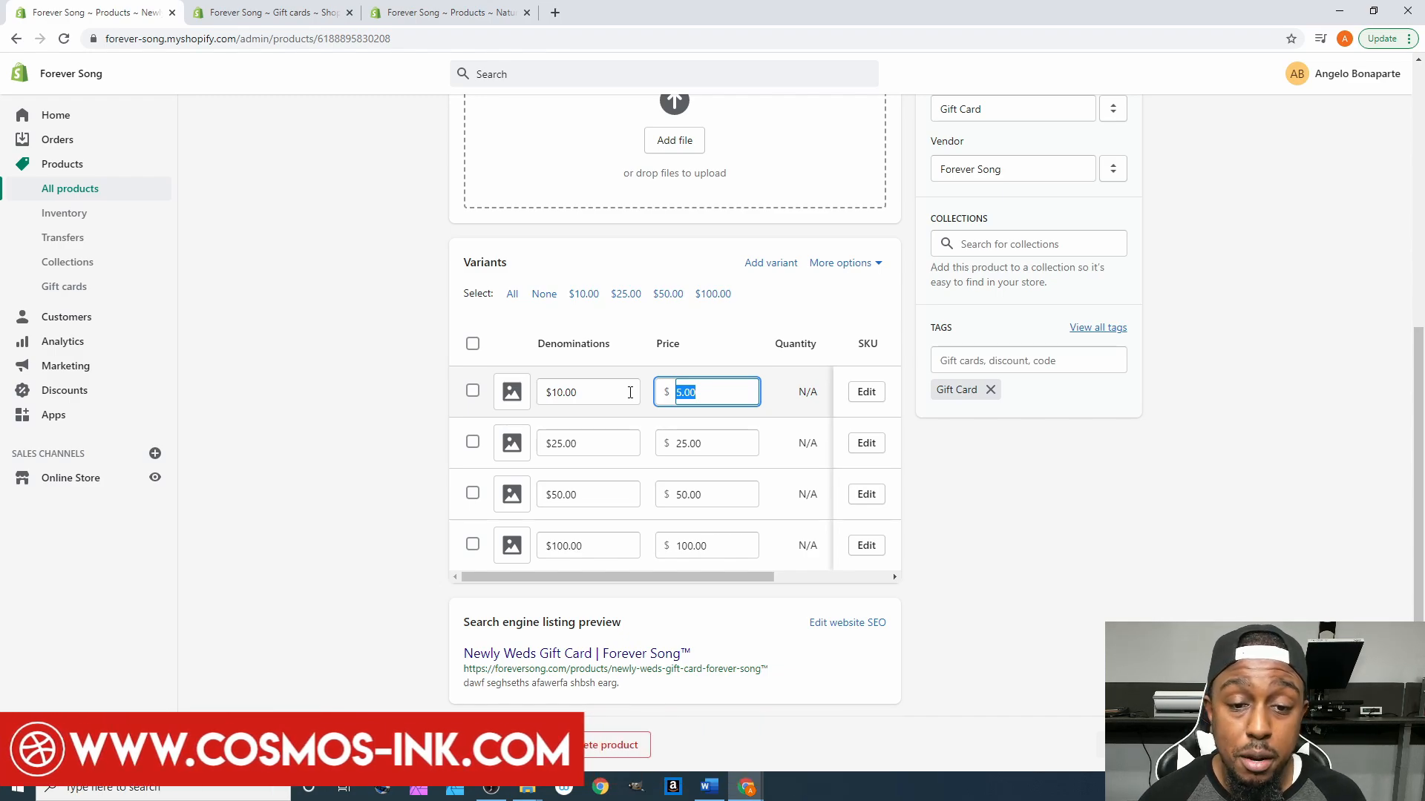
{"action": "type", "text": "10."}
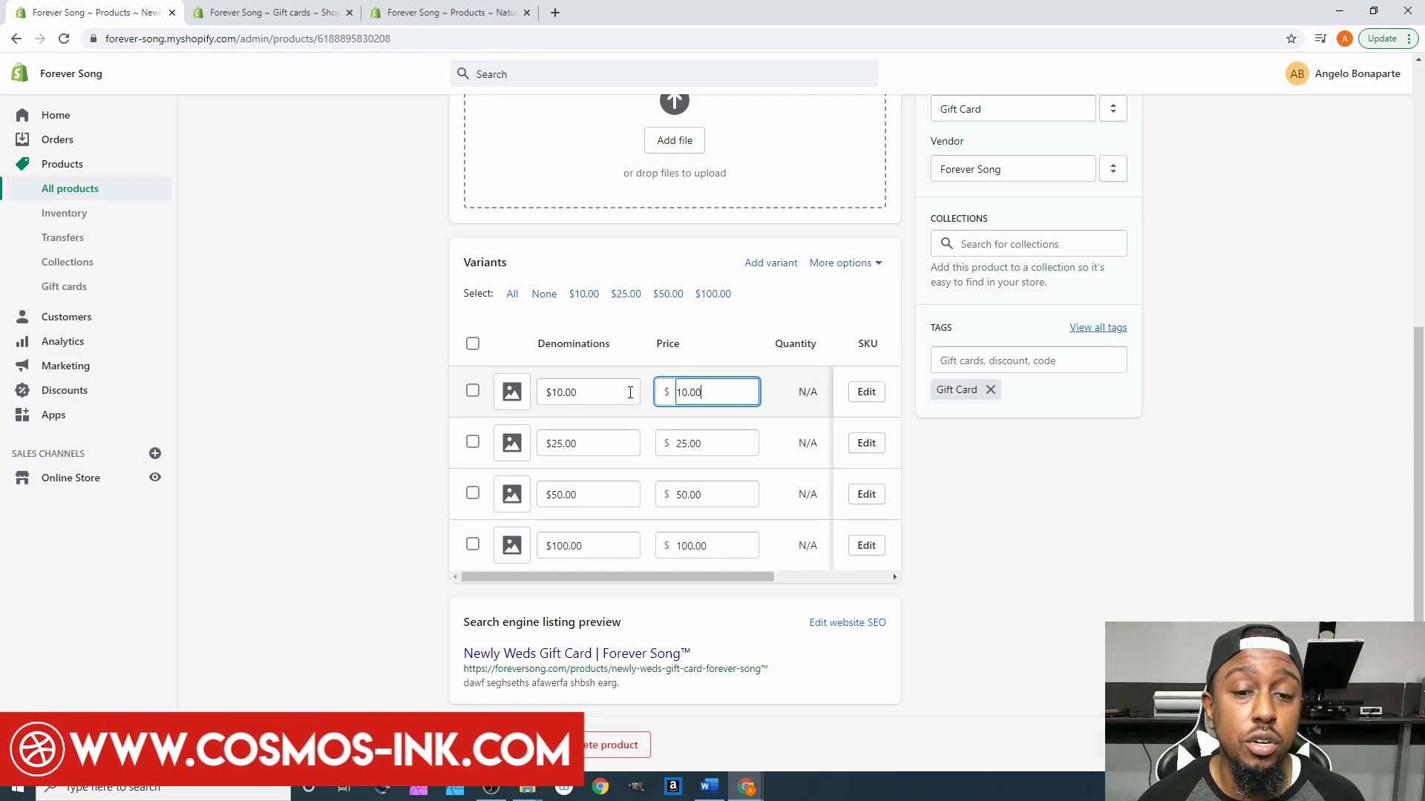
{"action": "left_click", "coordinate": [711, 371]}
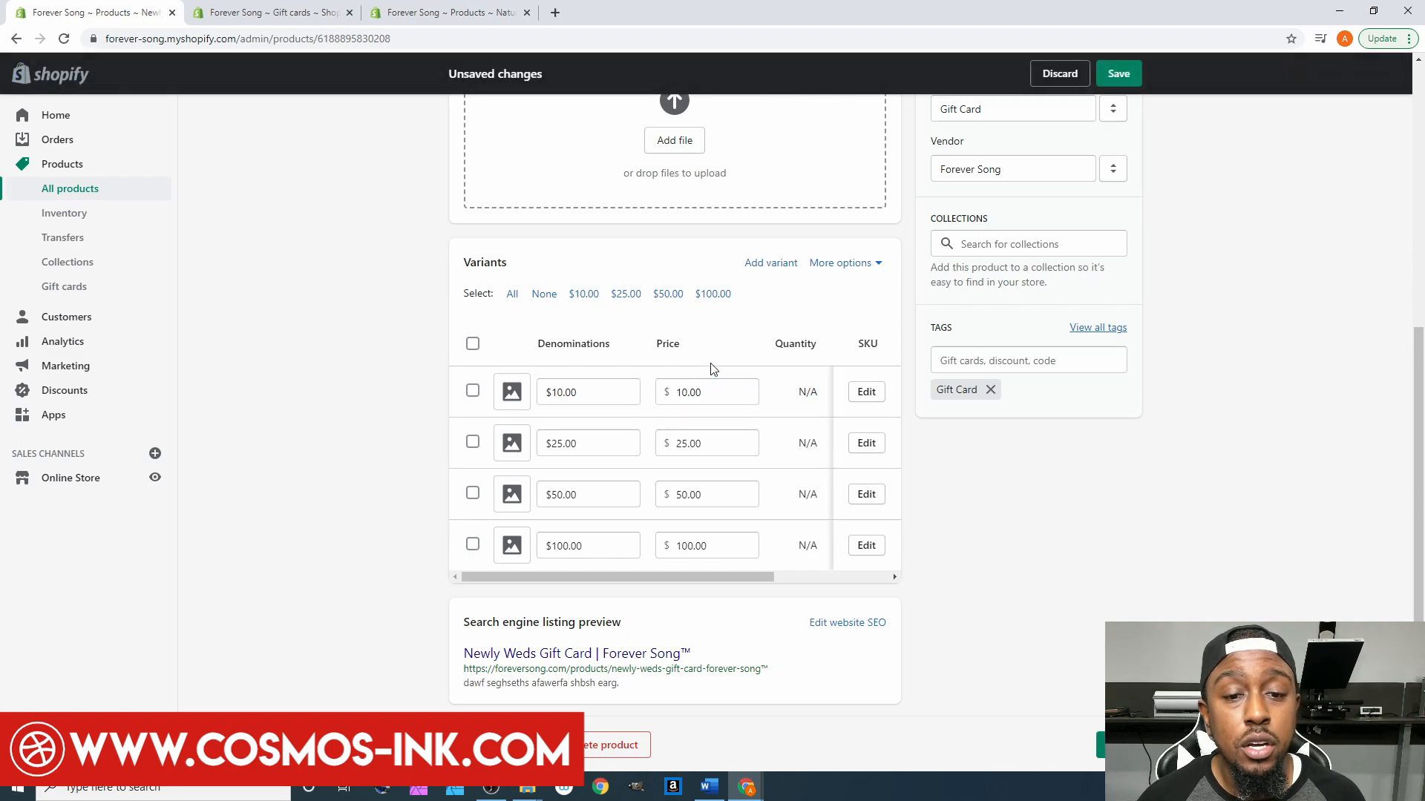
{"action": "left_click", "coordinate": [1120, 74]}
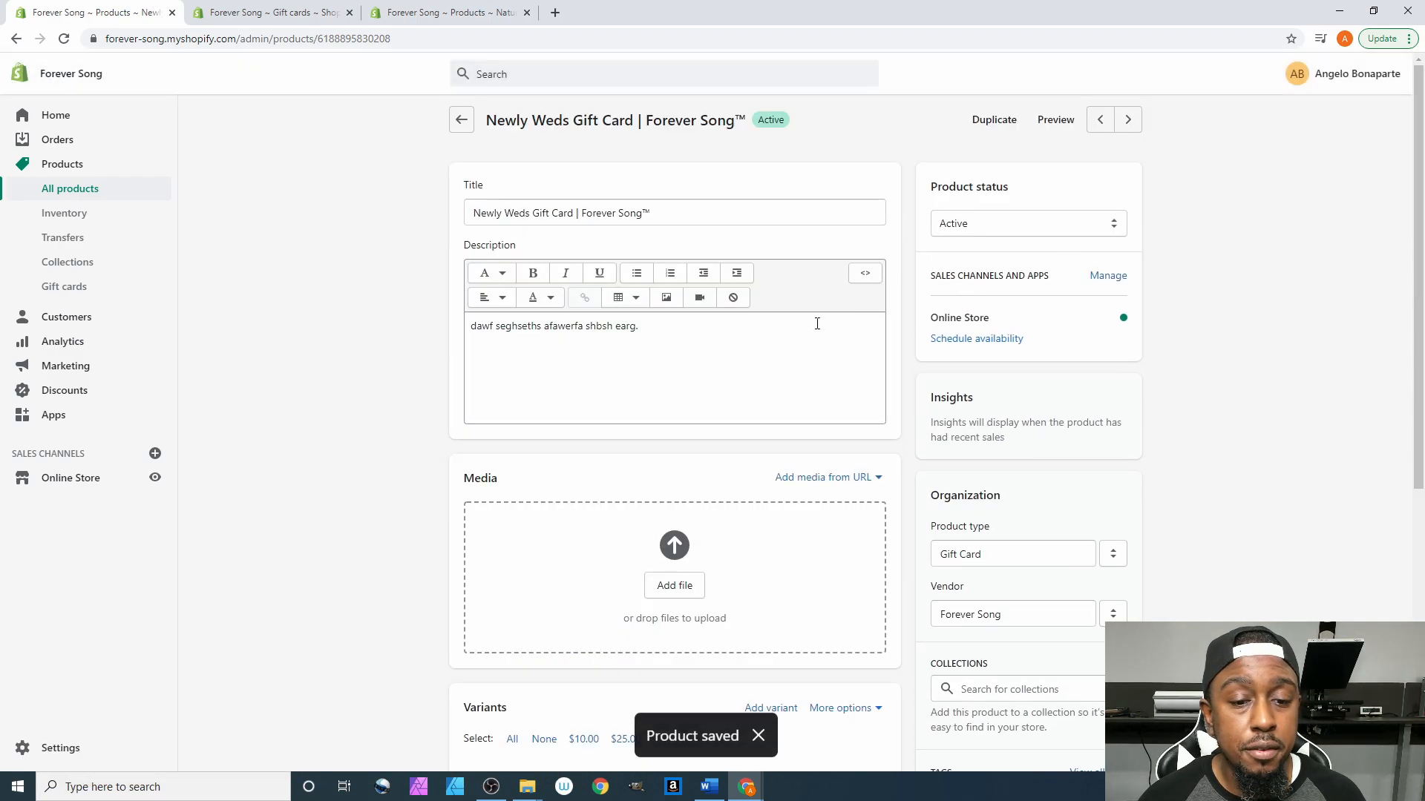
{"action": "scroll", "coordinate": [261, 519], "scroll_direction": "down", "scroll_amount": 6}
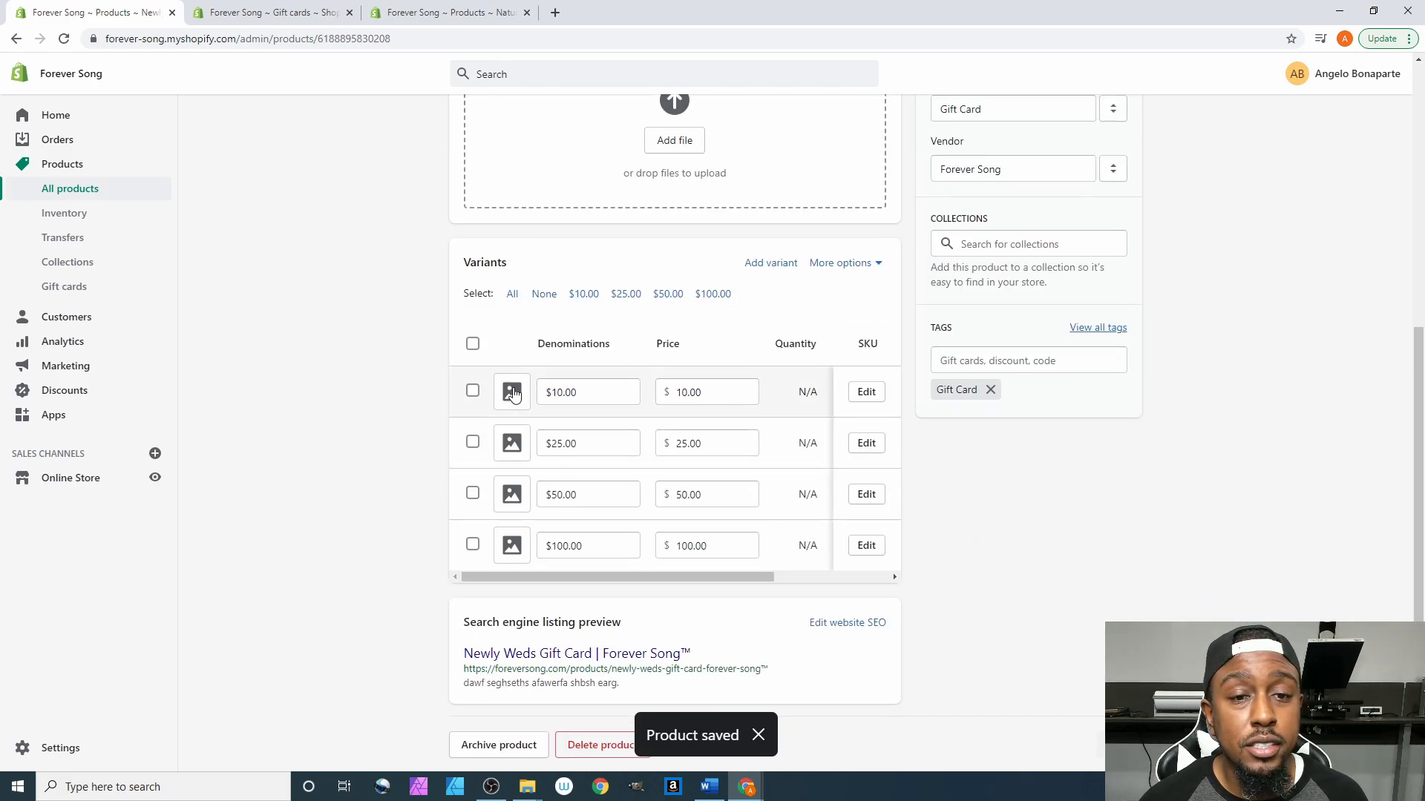
{"action": "scroll", "coordinate": [511, 400], "scroll_direction": "up", "scroll_amount": 2}
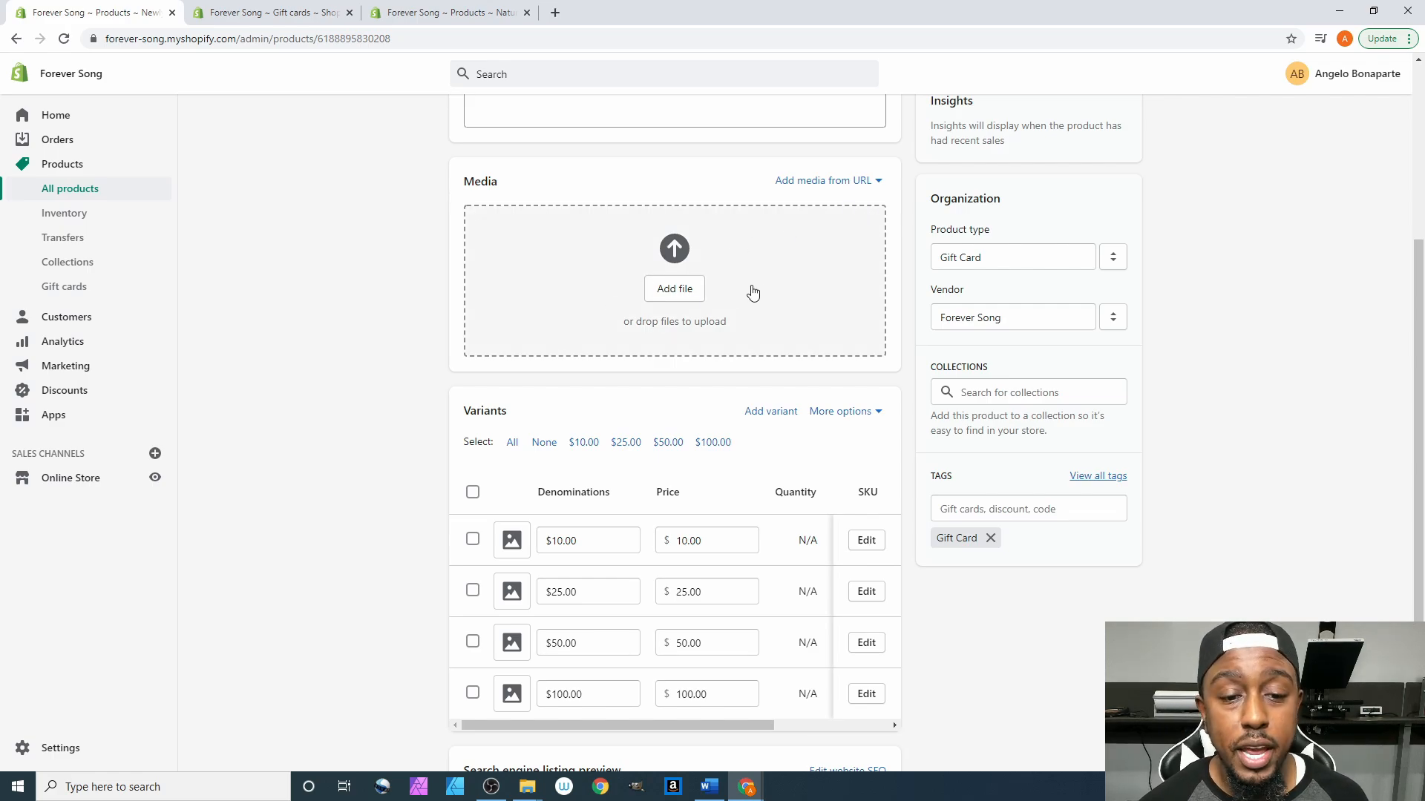
{"action": "scroll", "coordinate": [613, 514], "scroll_direction": "down", "scroll_amount": 1}
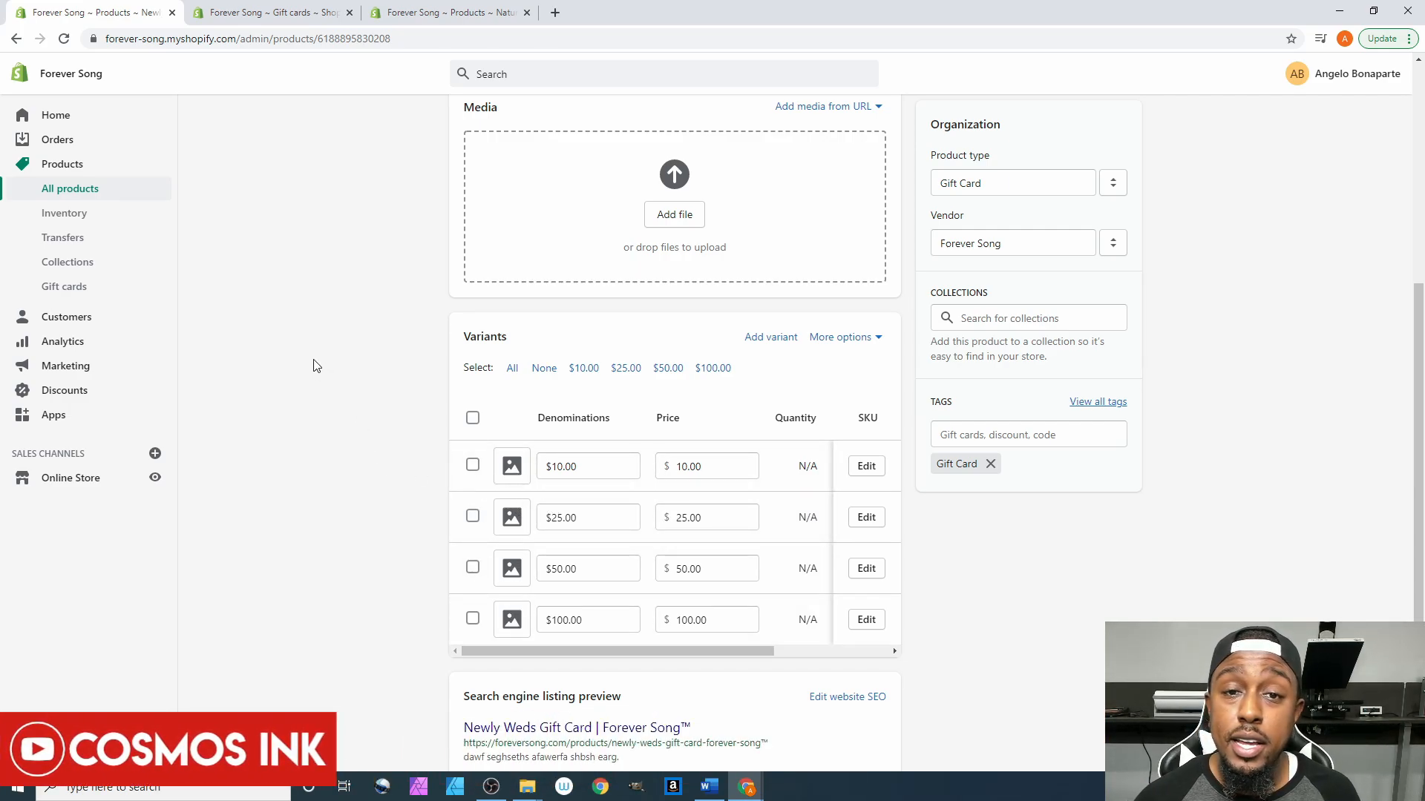
{"action": "scroll", "coordinate": [312, 366], "scroll_direction": "up", "scroll_amount": 1}
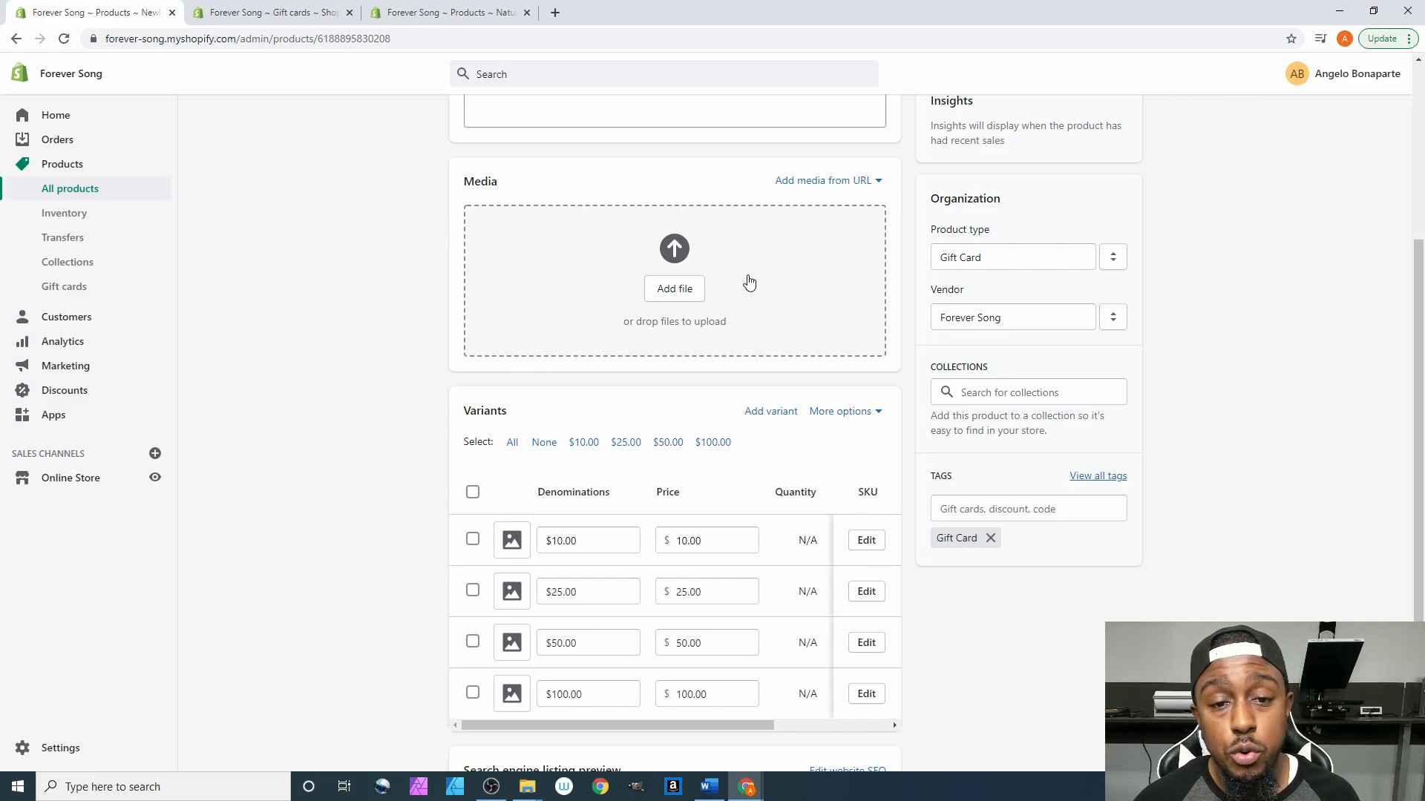
{"action": "left_click", "coordinate": [512, 541]}
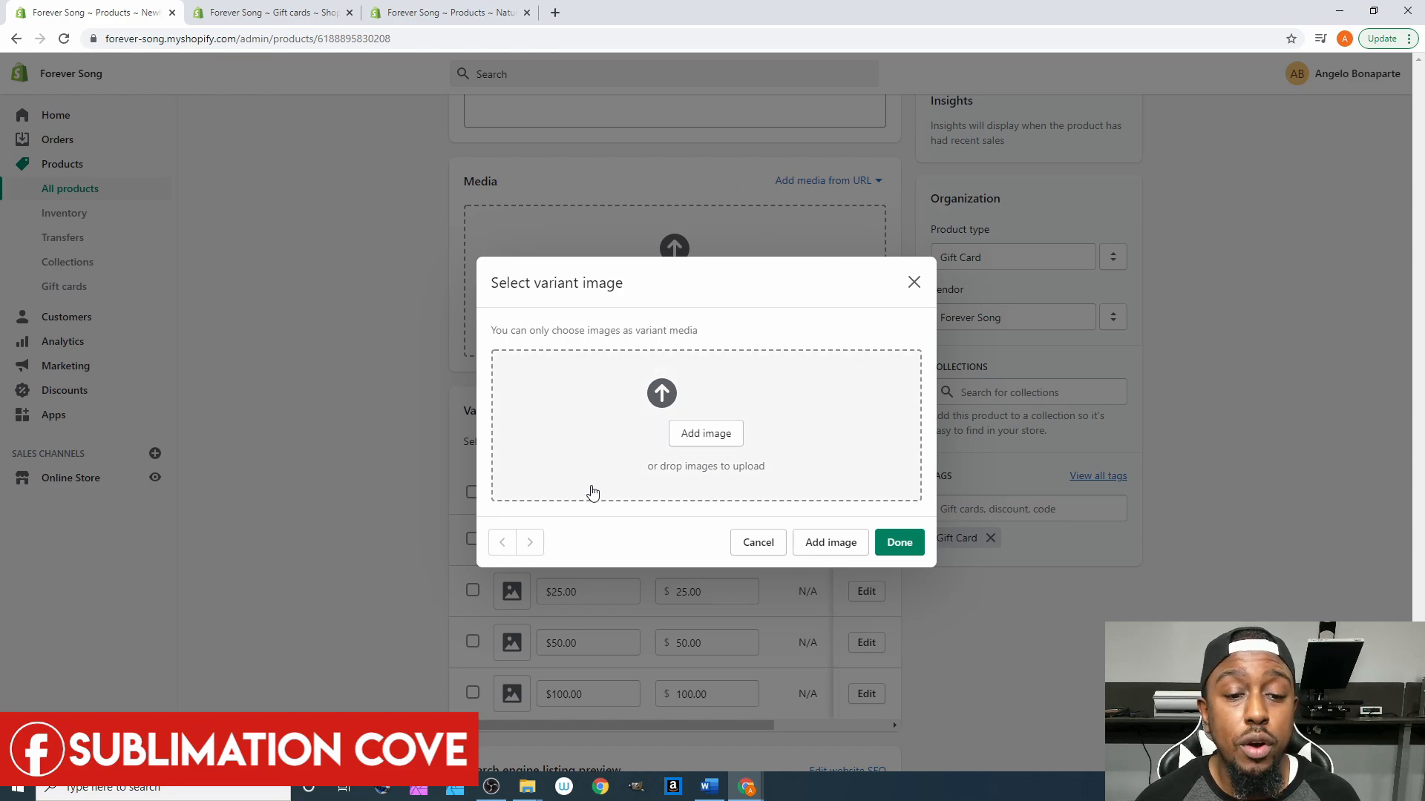
{"action": "left_click", "coordinate": [913, 283]}
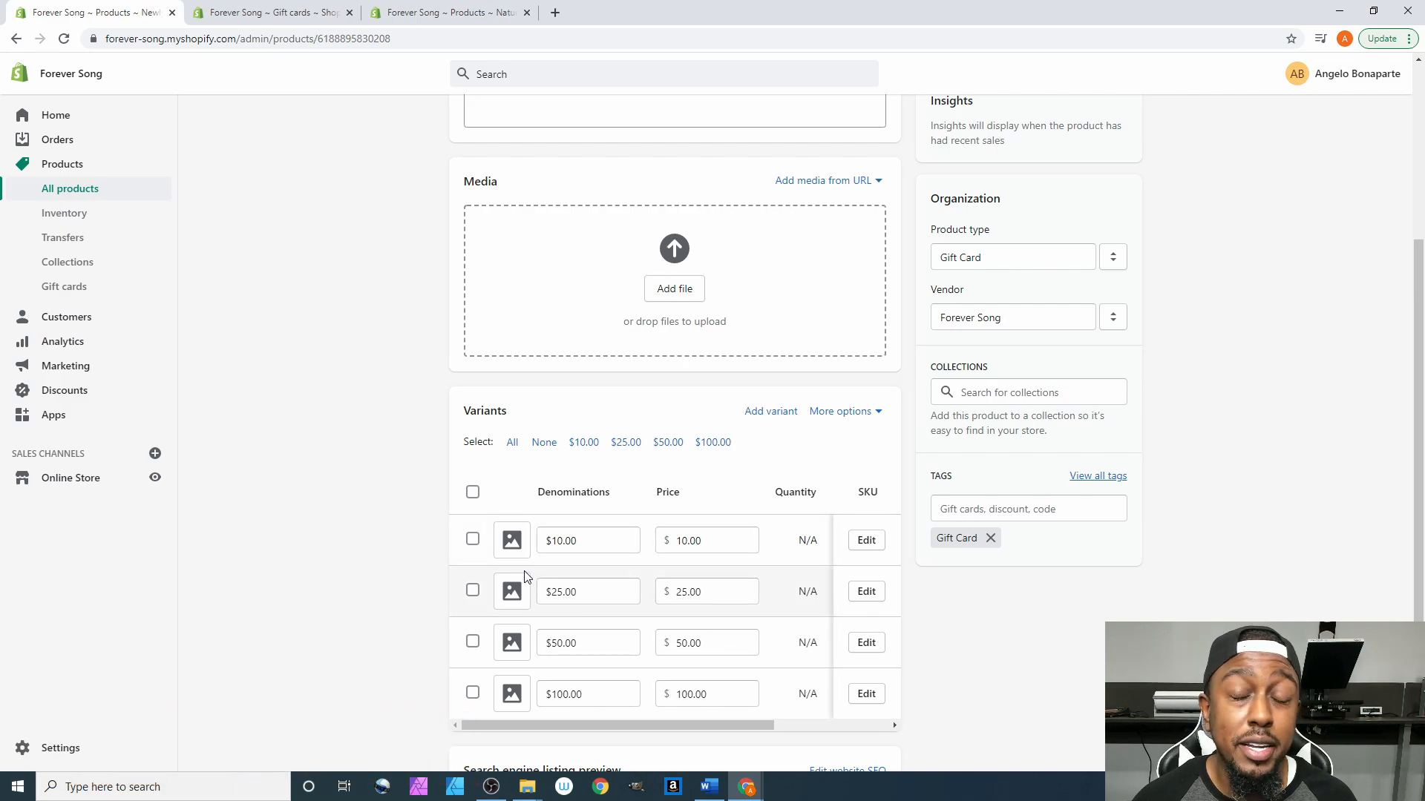
{"action": "scroll", "coordinate": [633, 509], "scroll_direction": "down", "scroll_amount": 3}
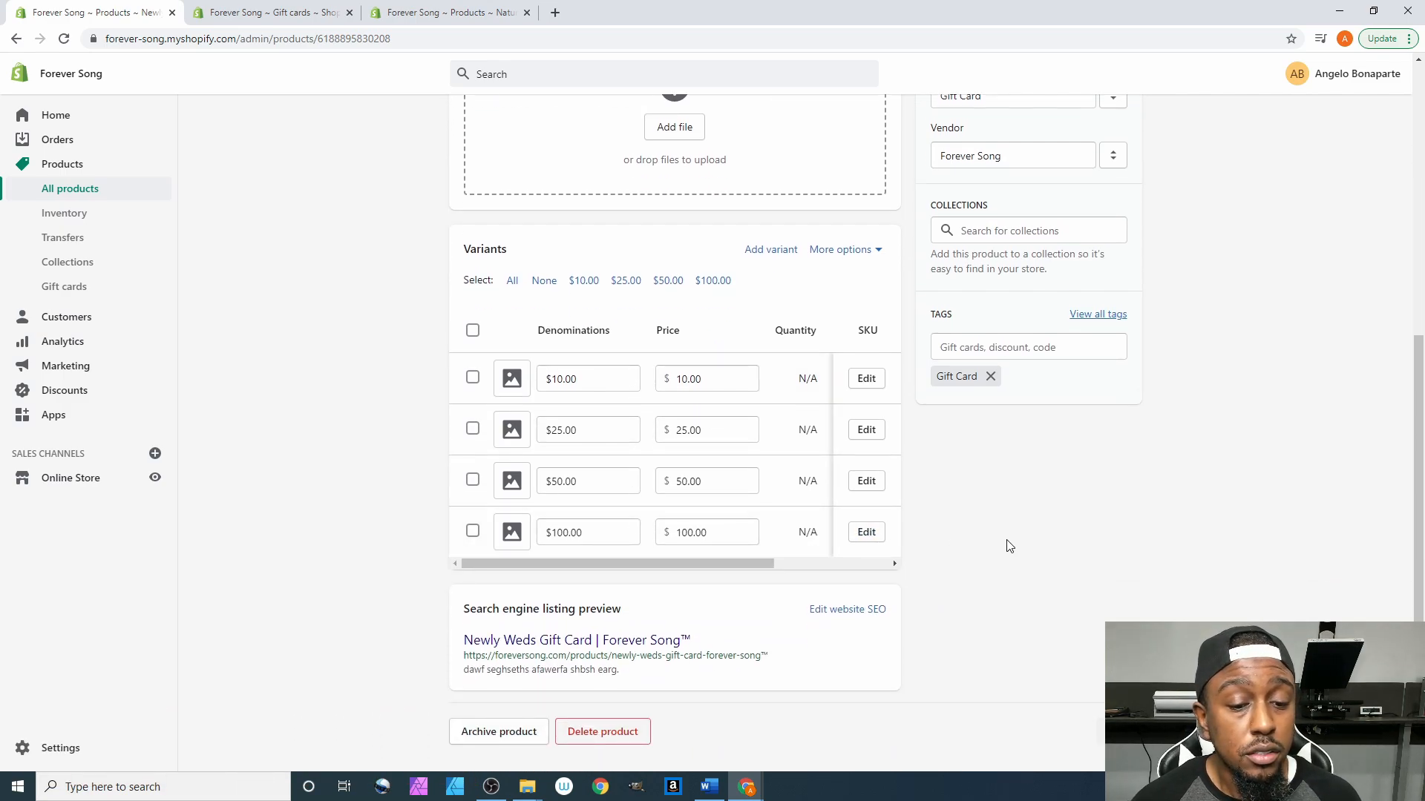
{"action": "scroll", "coordinate": [1016, 533], "scroll_direction": "up", "scroll_amount": 6}
{"action": "scroll", "coordinate": [1016, 533], "scroll_direction": "up", "scroll_amount": 1}
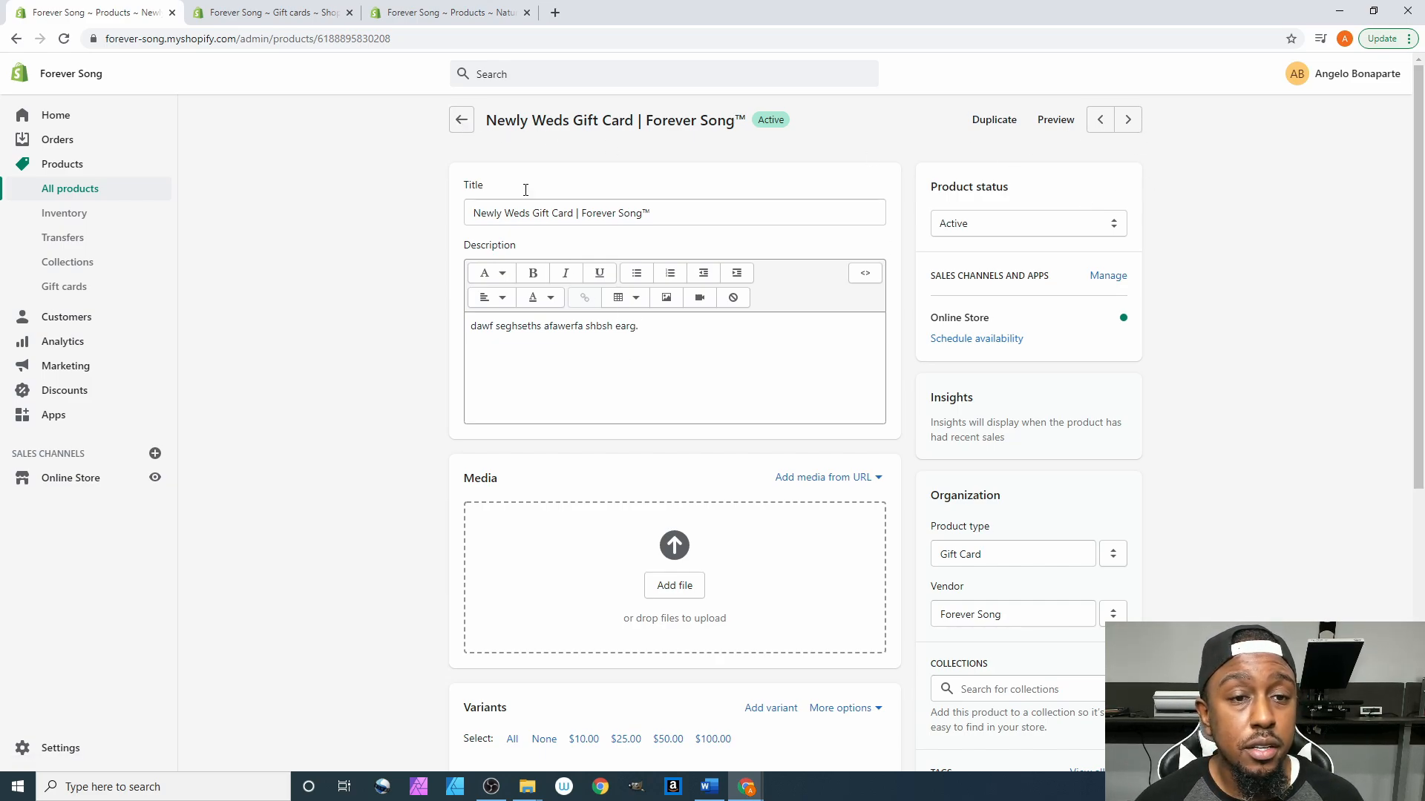
- Delete the period after 'earg' in the description, save, and go back to All products
{"action": "left_click", "coordinate": [642, 376]}
{"action": "key", "text": "BackSpace"}
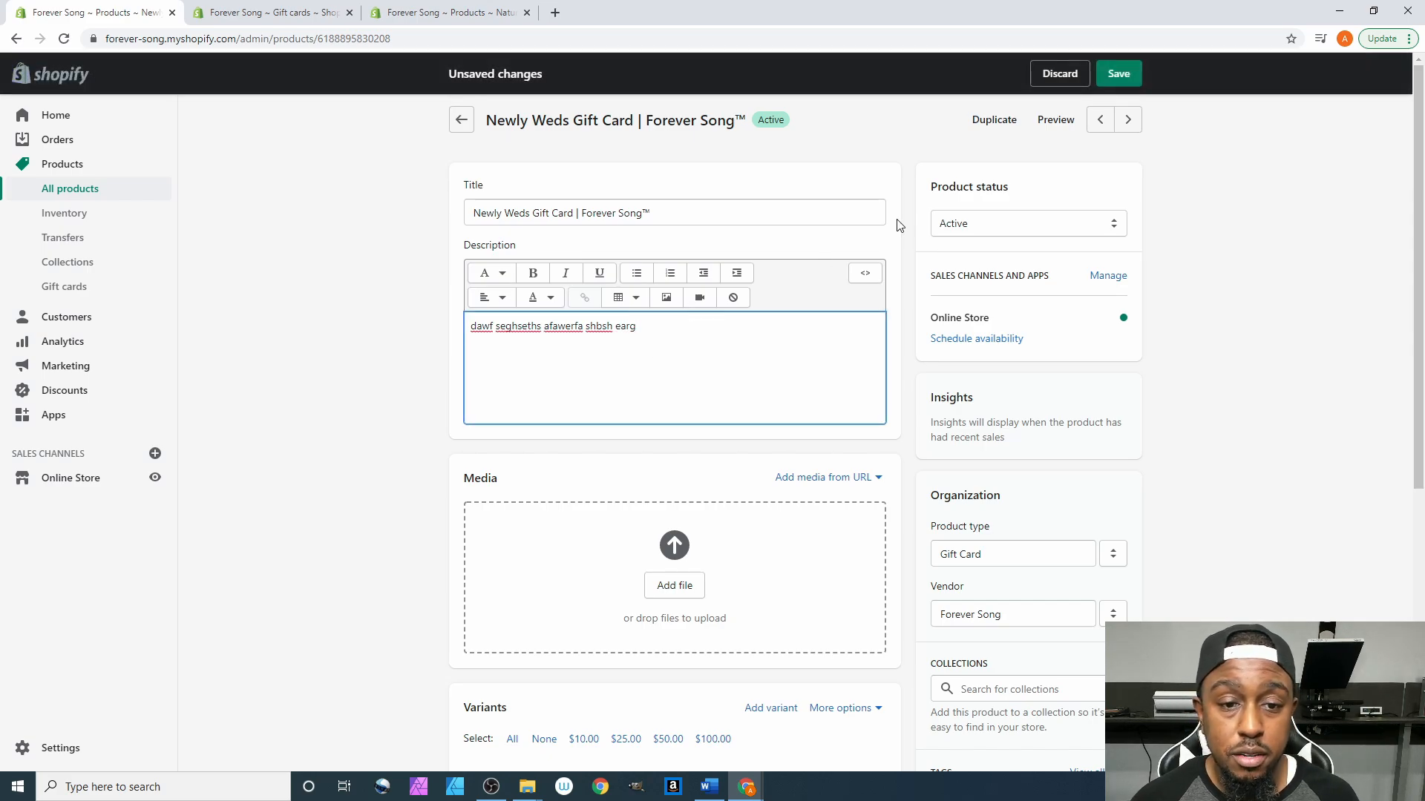
{"action": "left_click", "coordinate": [1118, 72]}
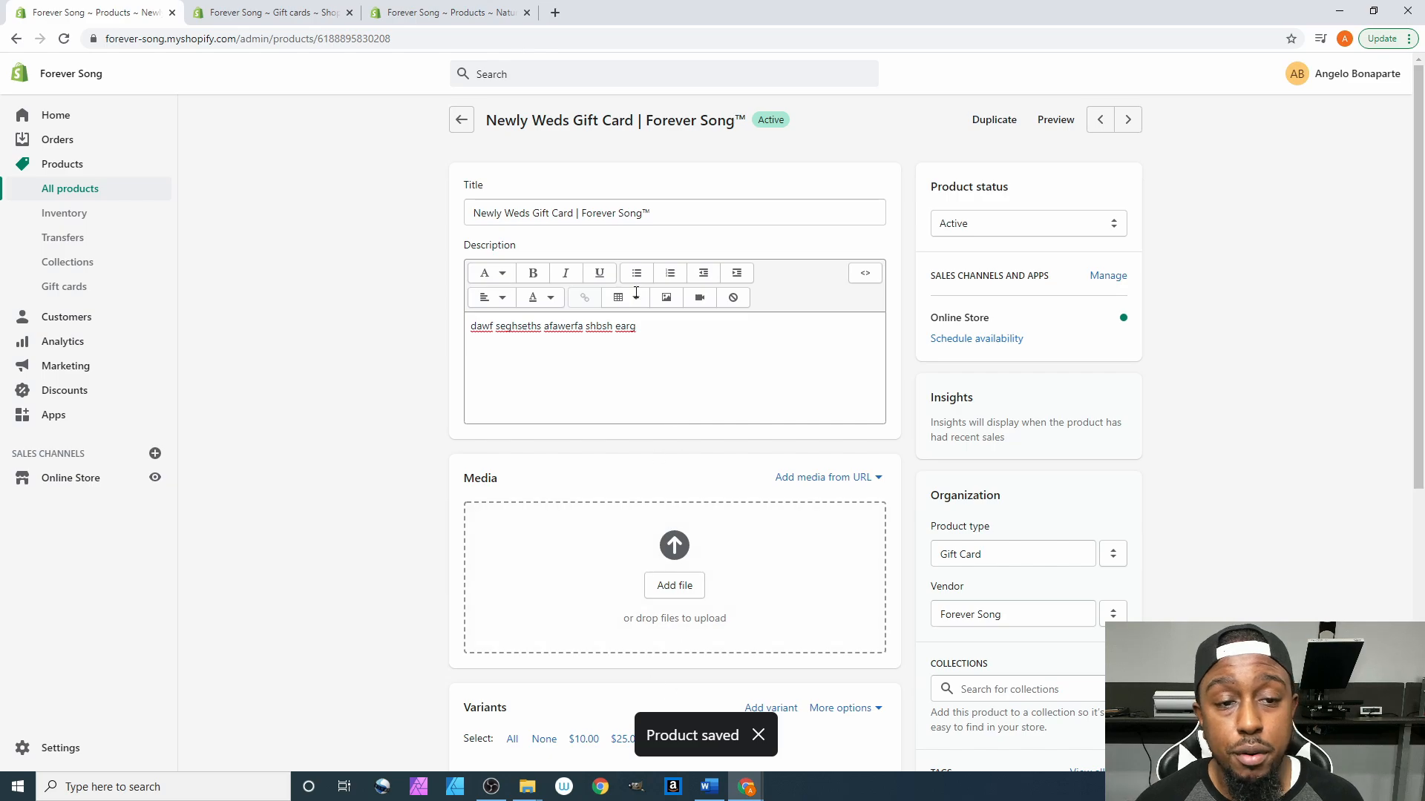
{"action": "left_click", "coordinate": [463, 122]}
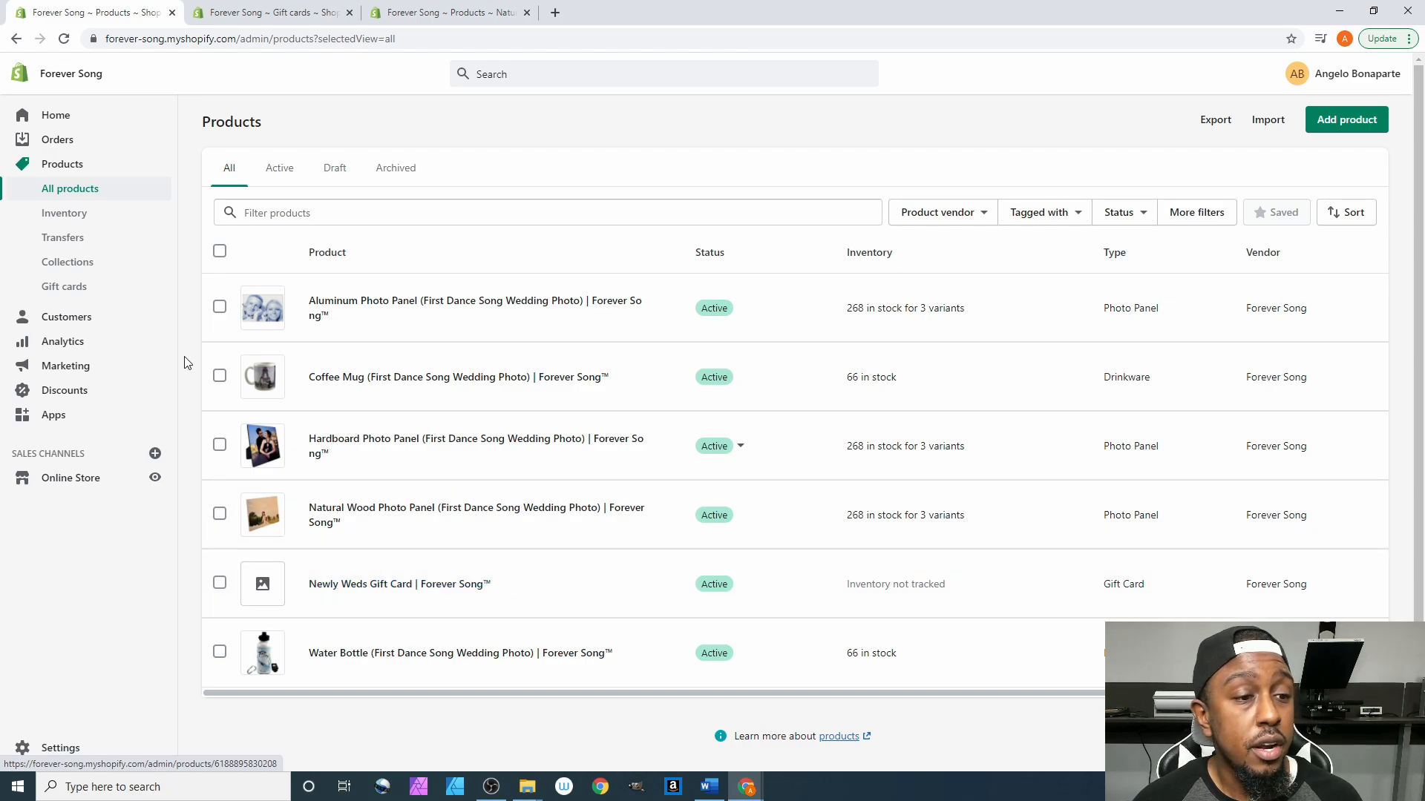
- Open the Gift card products list from the Gift cards page in the sidebar
{"action": "left_click", "coordinate": [69, 289]}
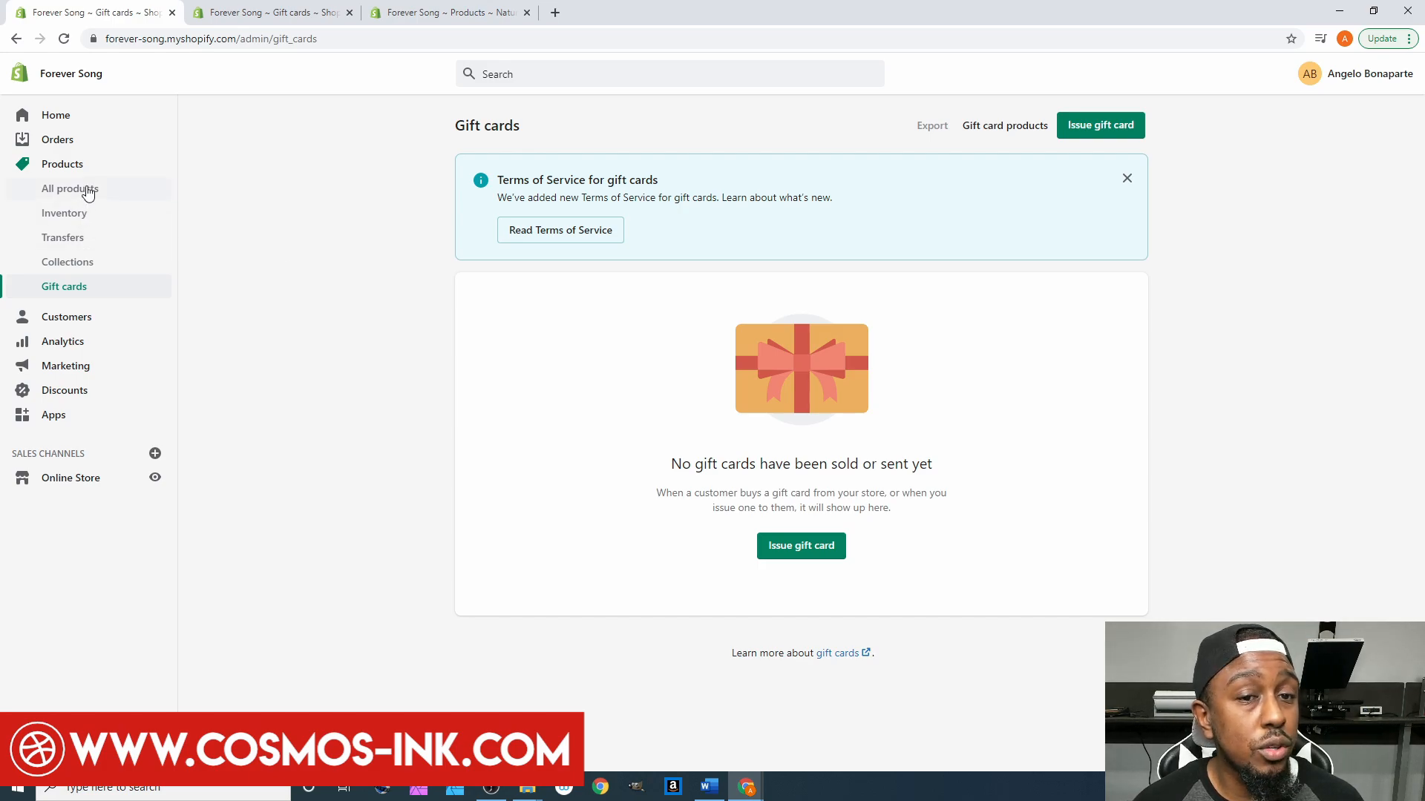
{"action": "left_click", "coordinate": [88, 192]}
{"action": "left_click", "coordinate": [74, 292]}
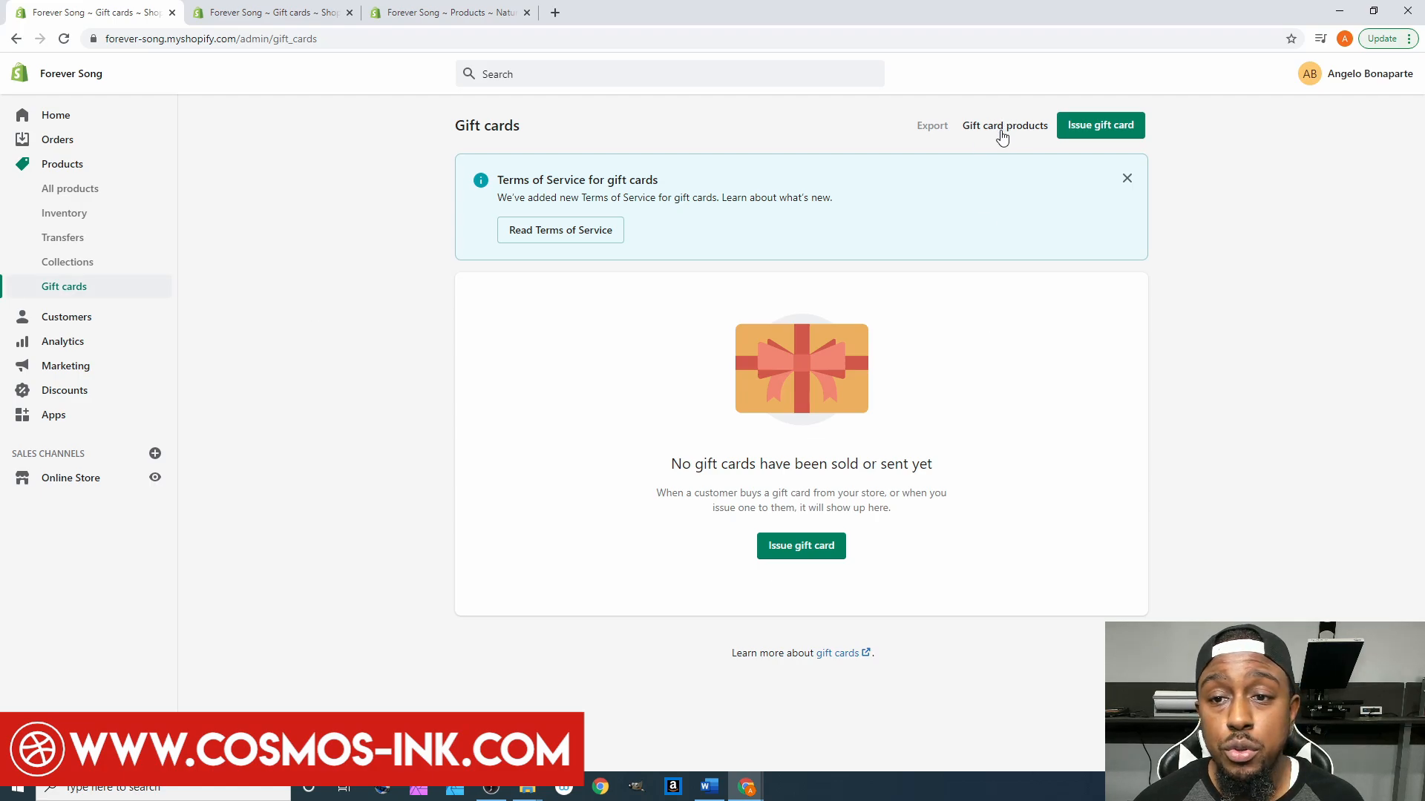
{"action": "left_click", "coordinate": [1032, 134]}
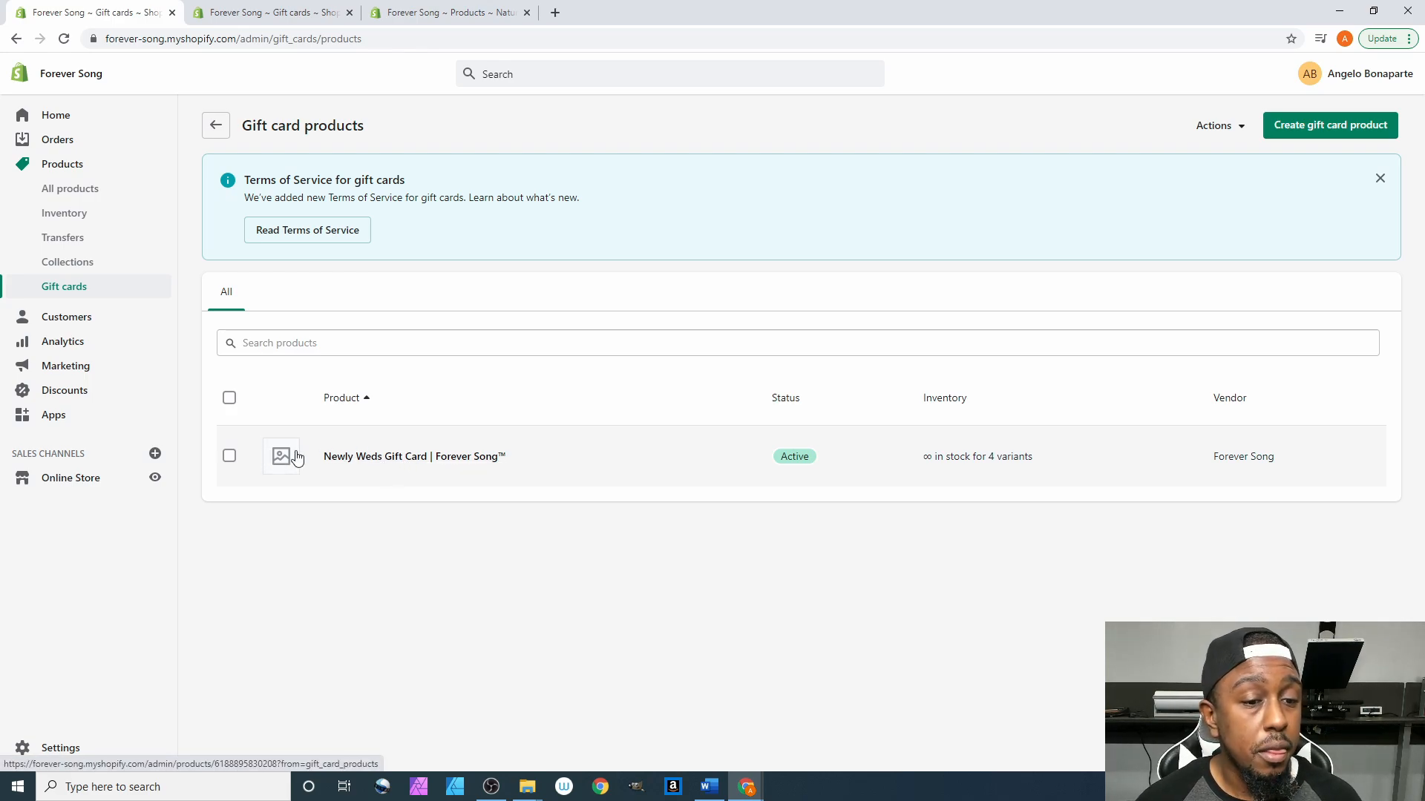
- Open the Newly Weds Gift Card product and start a draft copy titled 'Copy of Newly Weds Gift Card | Forever Song™'
{"action": "left_click", "coordinate": [390, 458]}
{"action": "scroll", "coordinate": [391, 464], "scroll_direction": "down", "scroll_amount": 6}
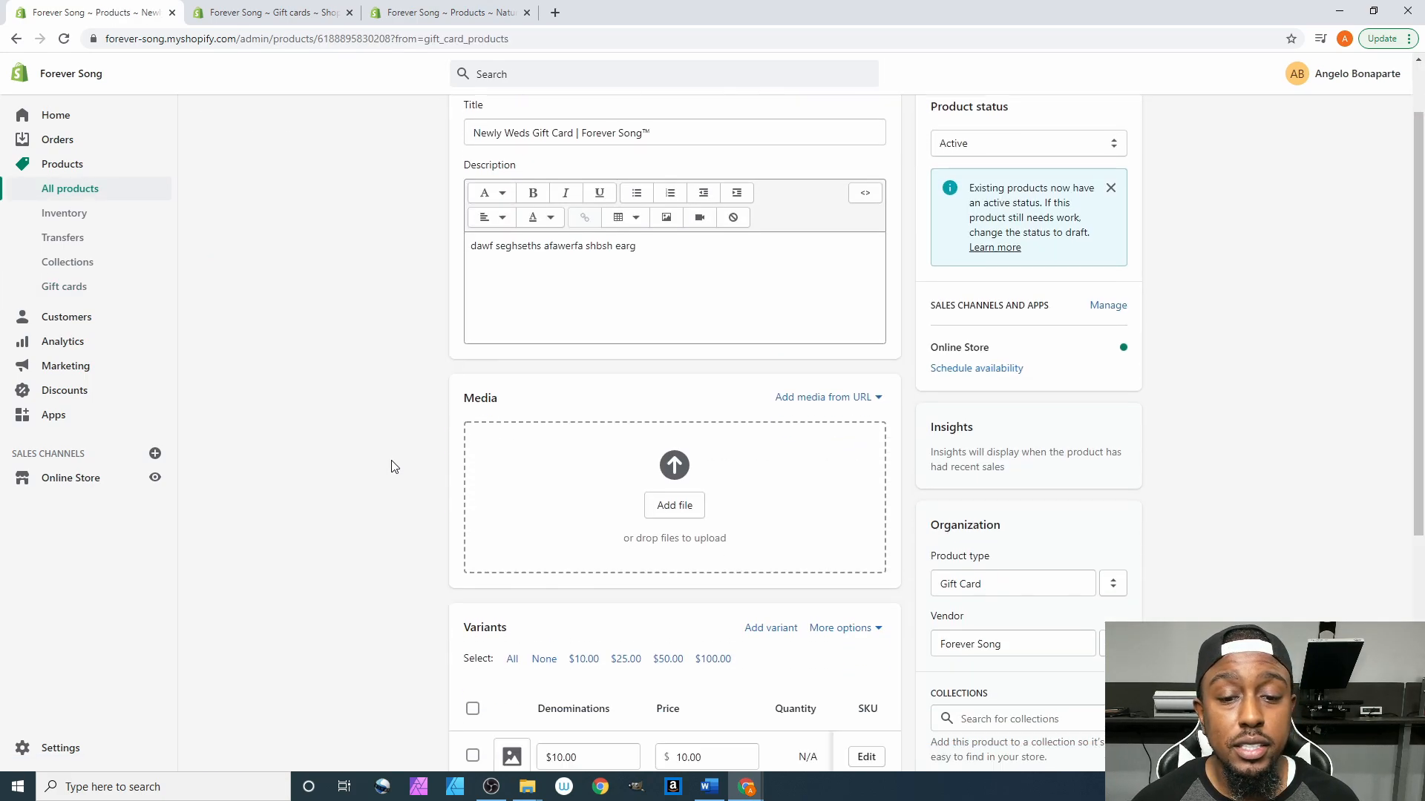
{"action": "scroll", "coordinate": [392, 466], "scroll_direction": "up", "scroll_amount": 6}
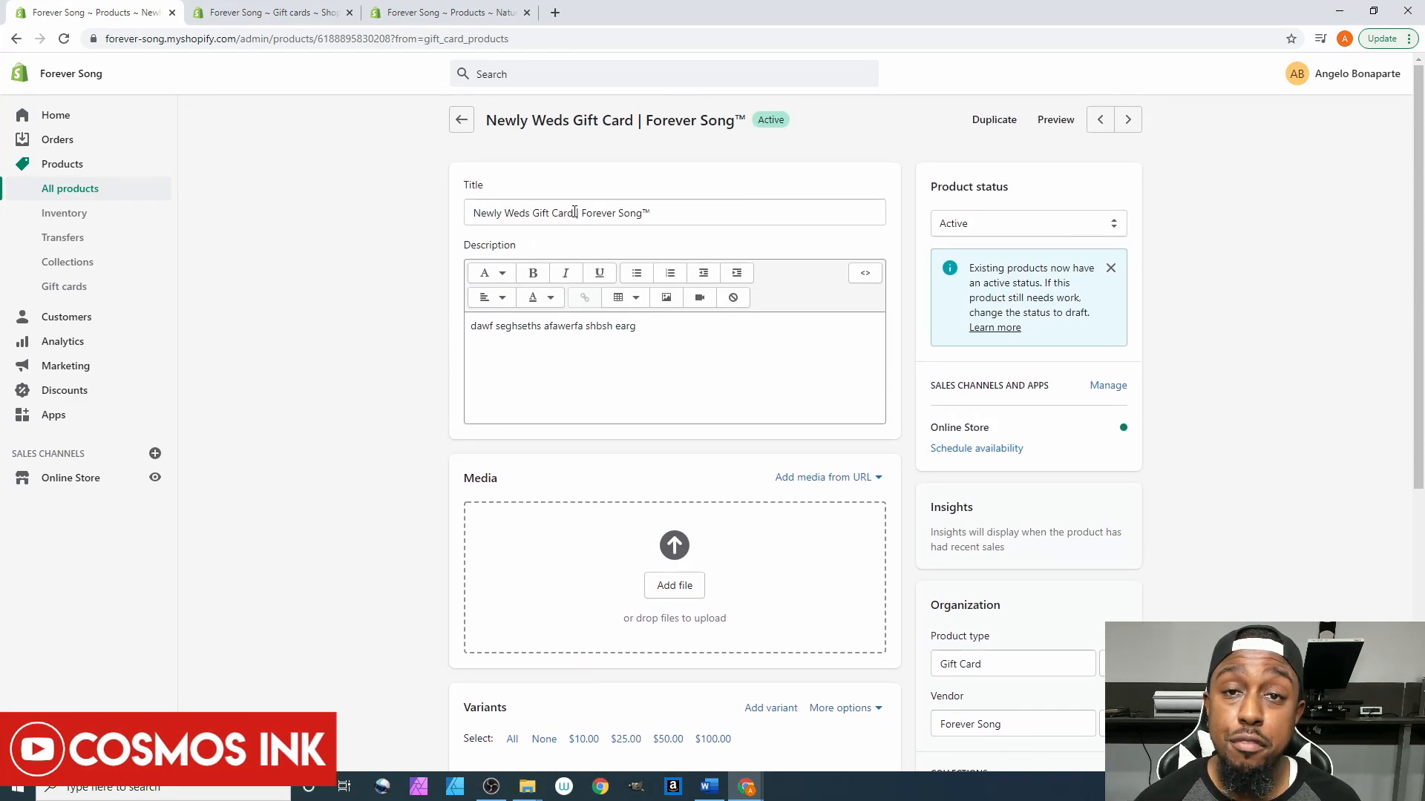
{"action": "left_click", "coordinate": [987, 121]}
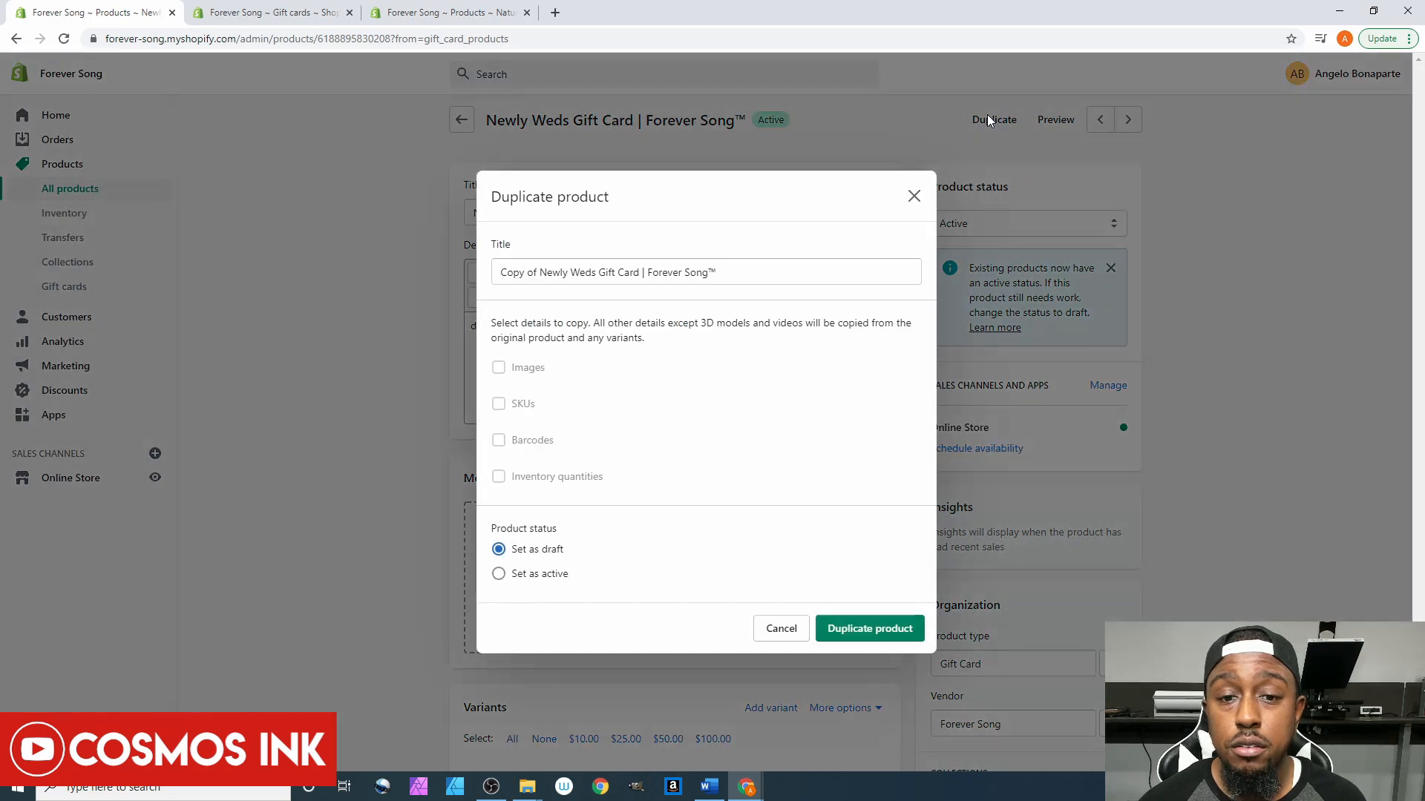
- Retitle the copy 'Anniversary Gift Card | Forever Song™', keep it as draft, and create the duplicate
{"action": "left_click", "coordinate": [641, 274]}
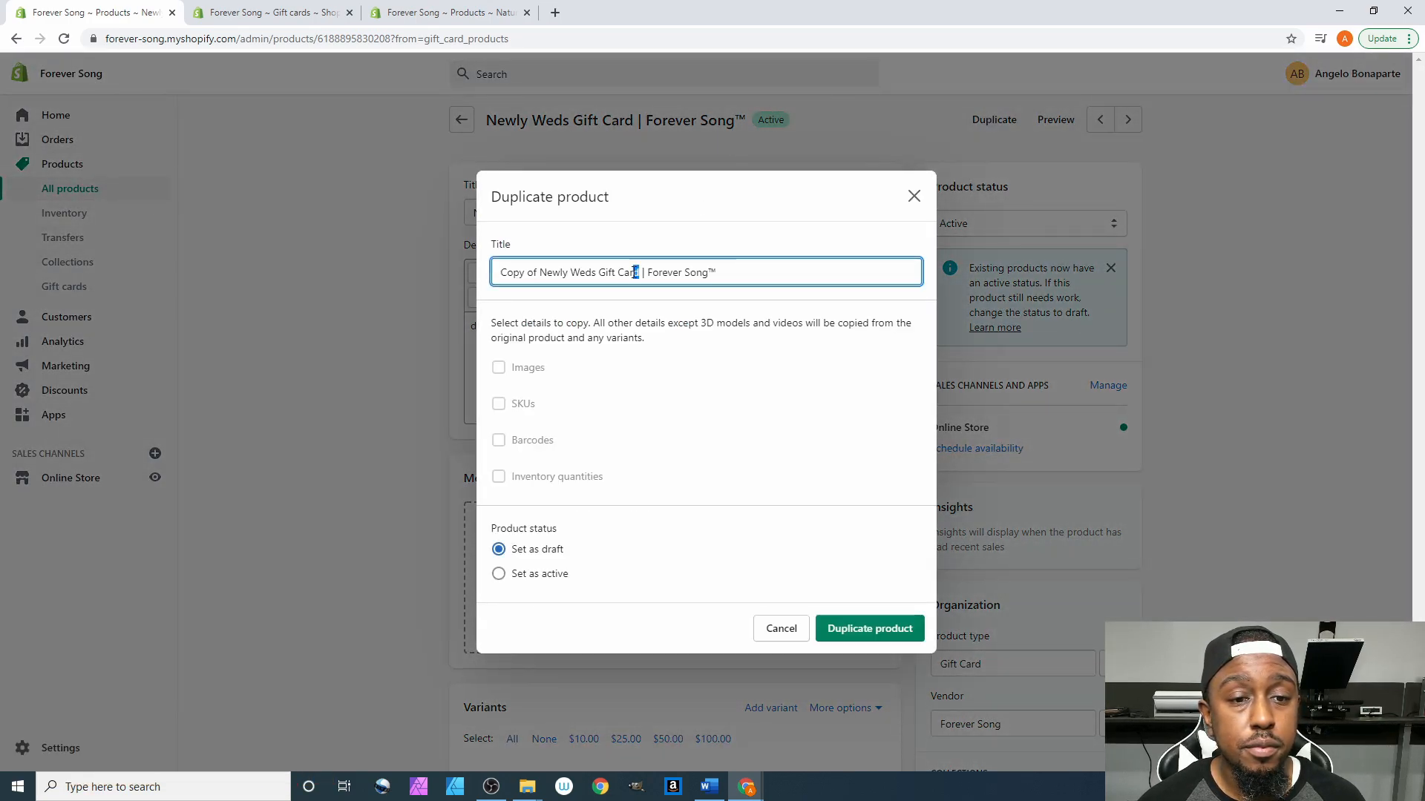
{"action": "left_click_drag", "start_coordinate": [640, 273], "coordinate": [493, 272]}
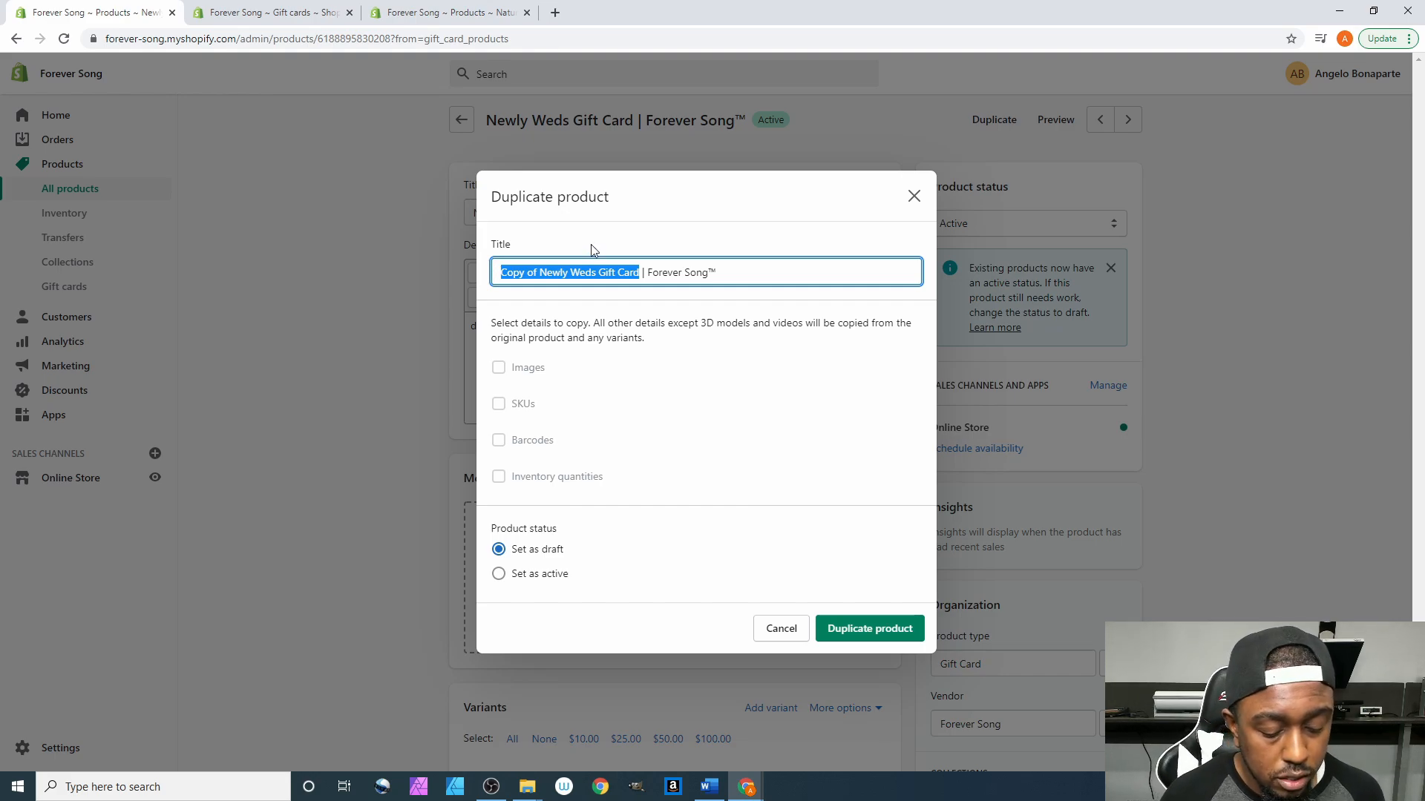
{"action": "type", "text": "Black Fr"}
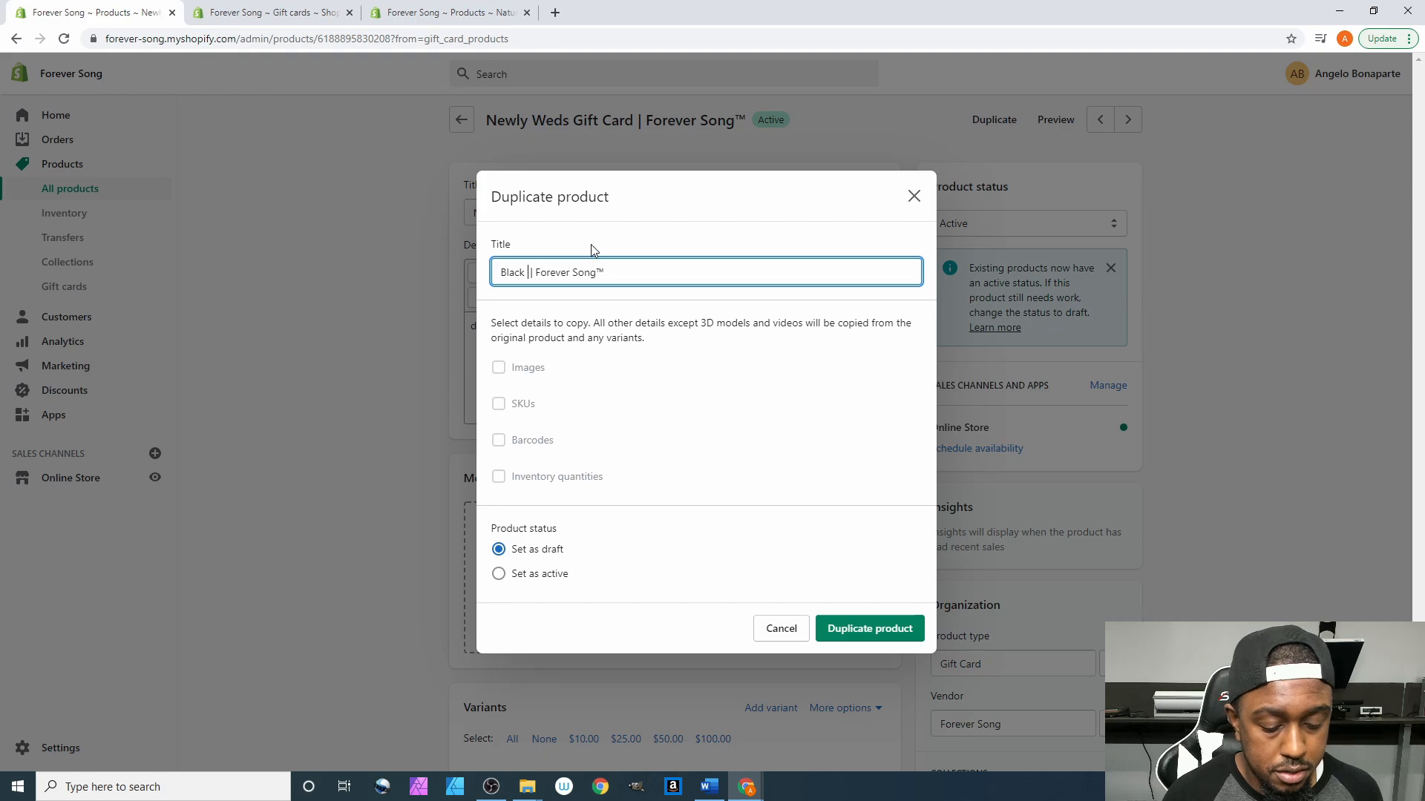
{"action": "type", "text": "iday G"}
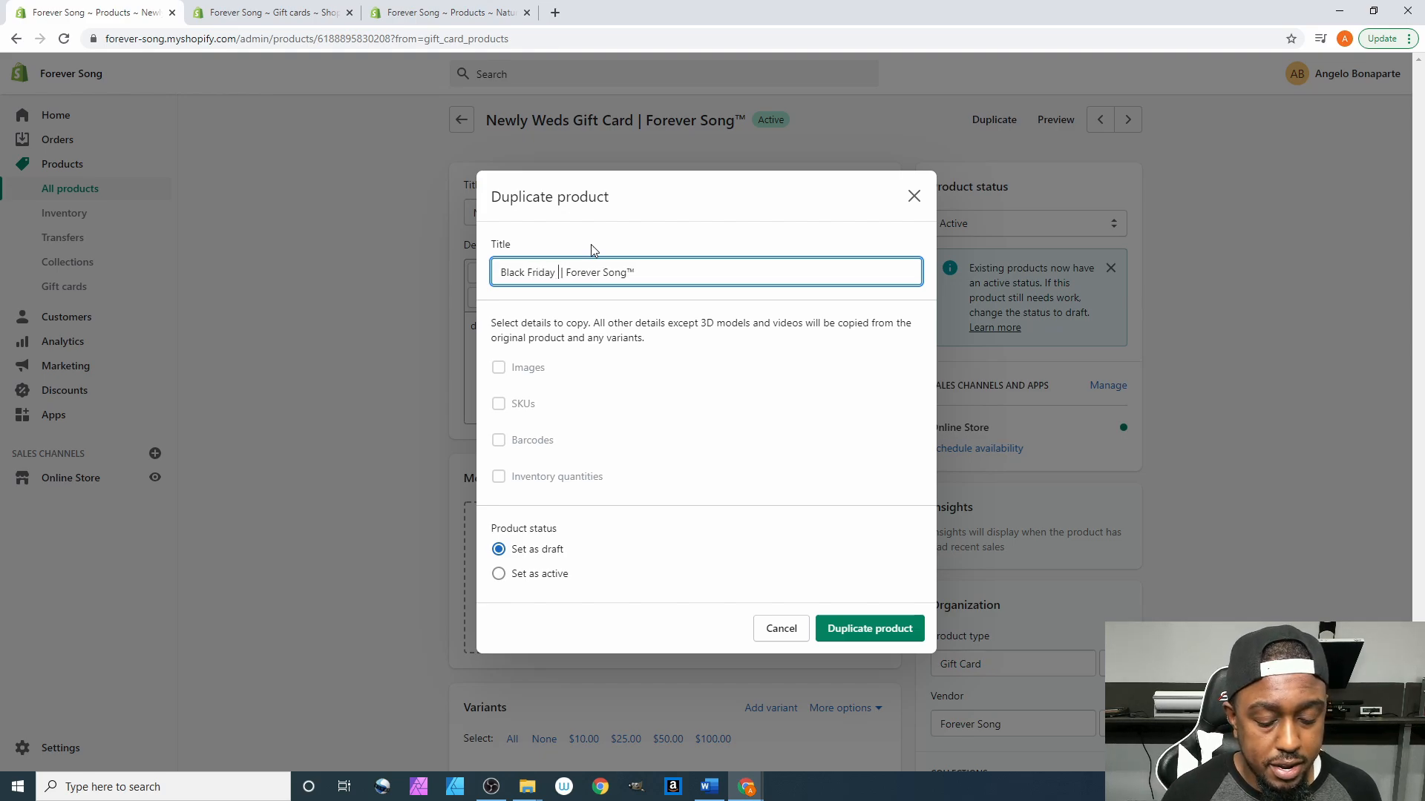
{"action": "type", "text": "ift Car"}
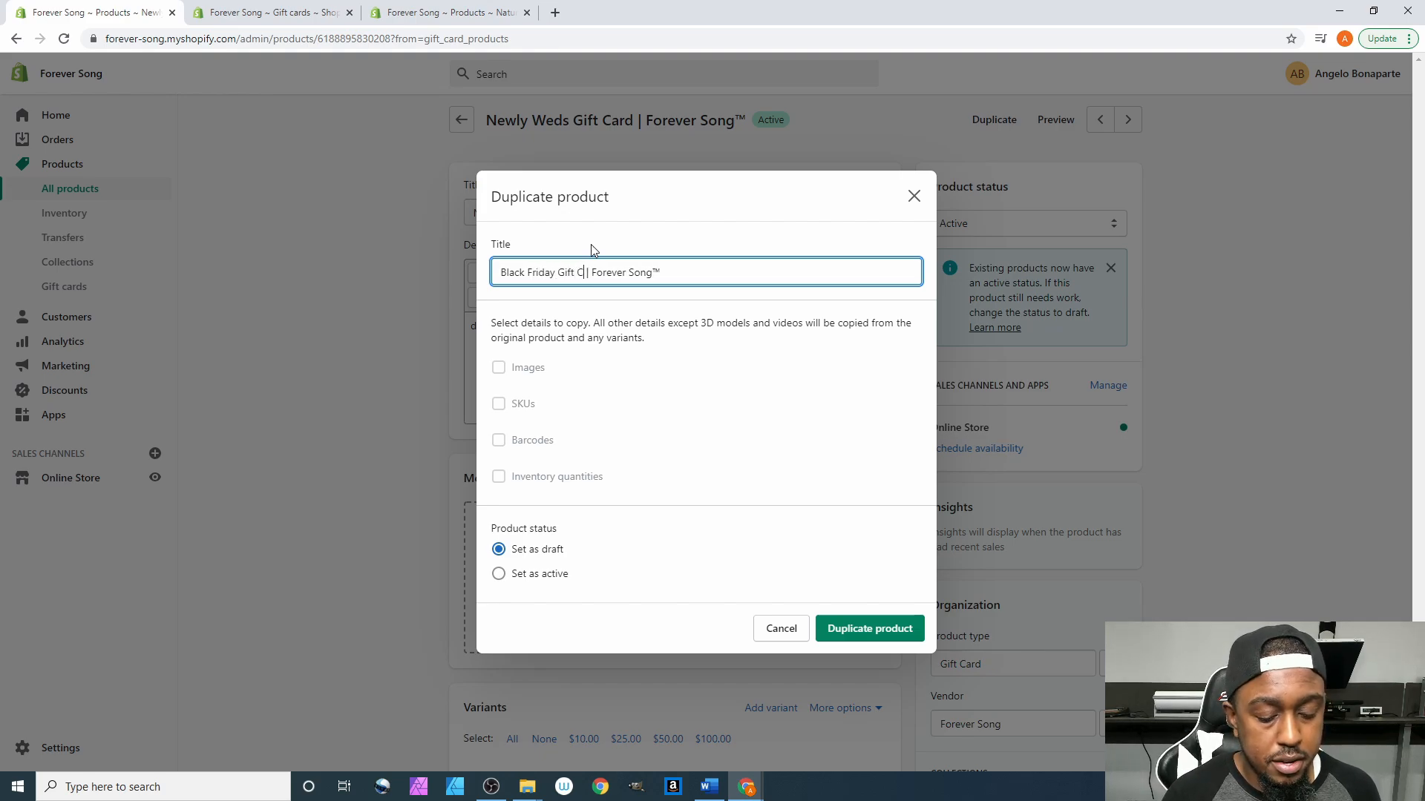
{"action": "type", "text": "d"}
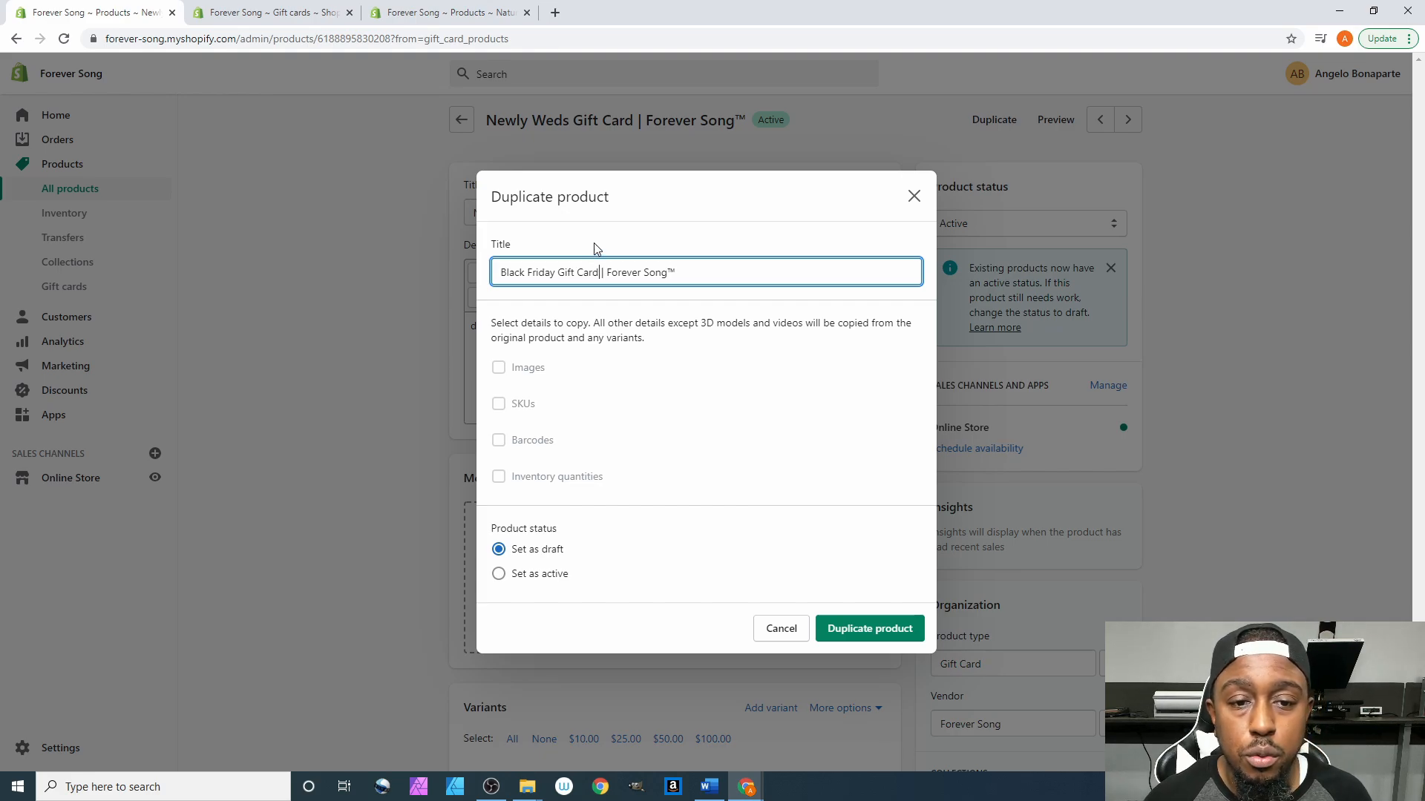
{"action": "left_click_drag", "start_coordinate": [598, 273], "coordinate": [466, 283]}
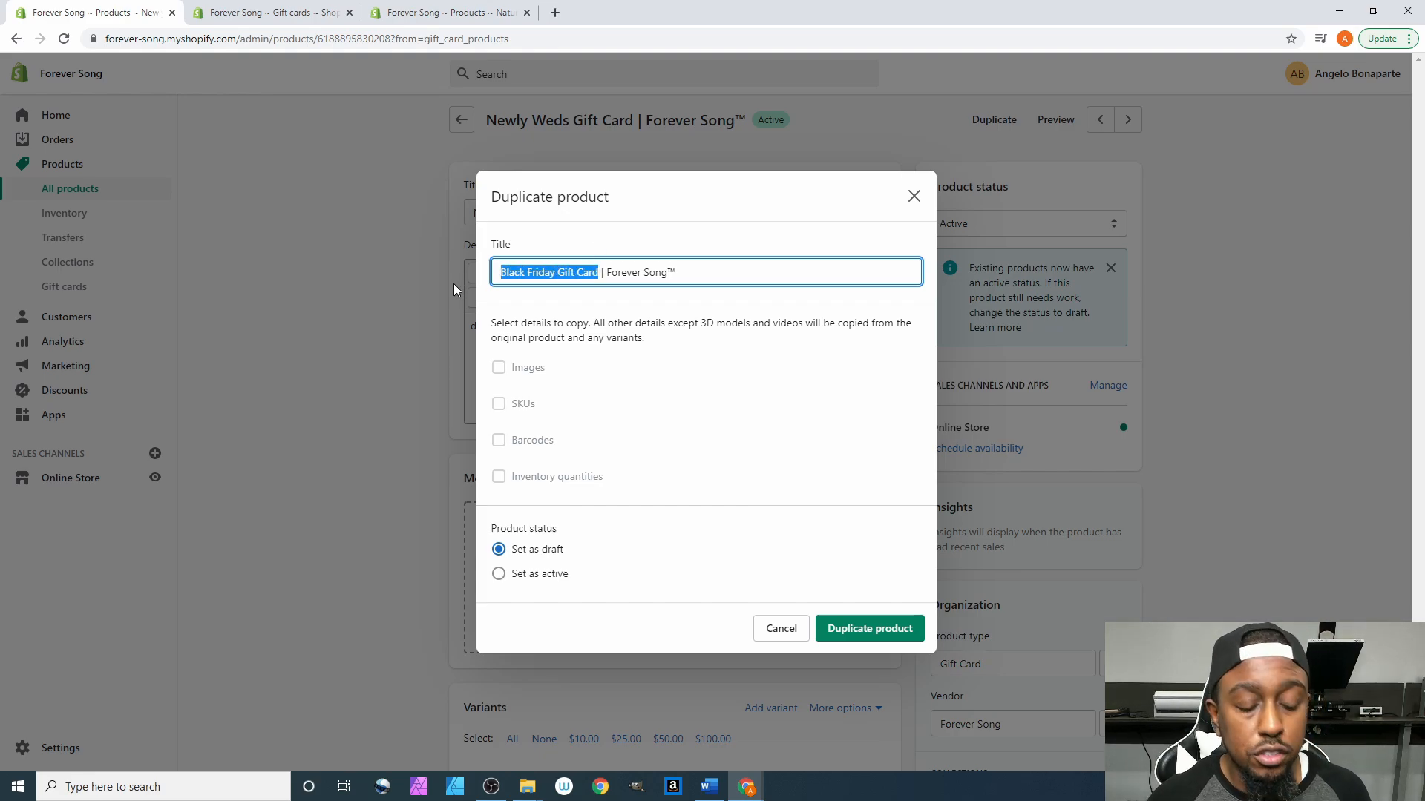
{"action": "type", "text": "Anniver"}
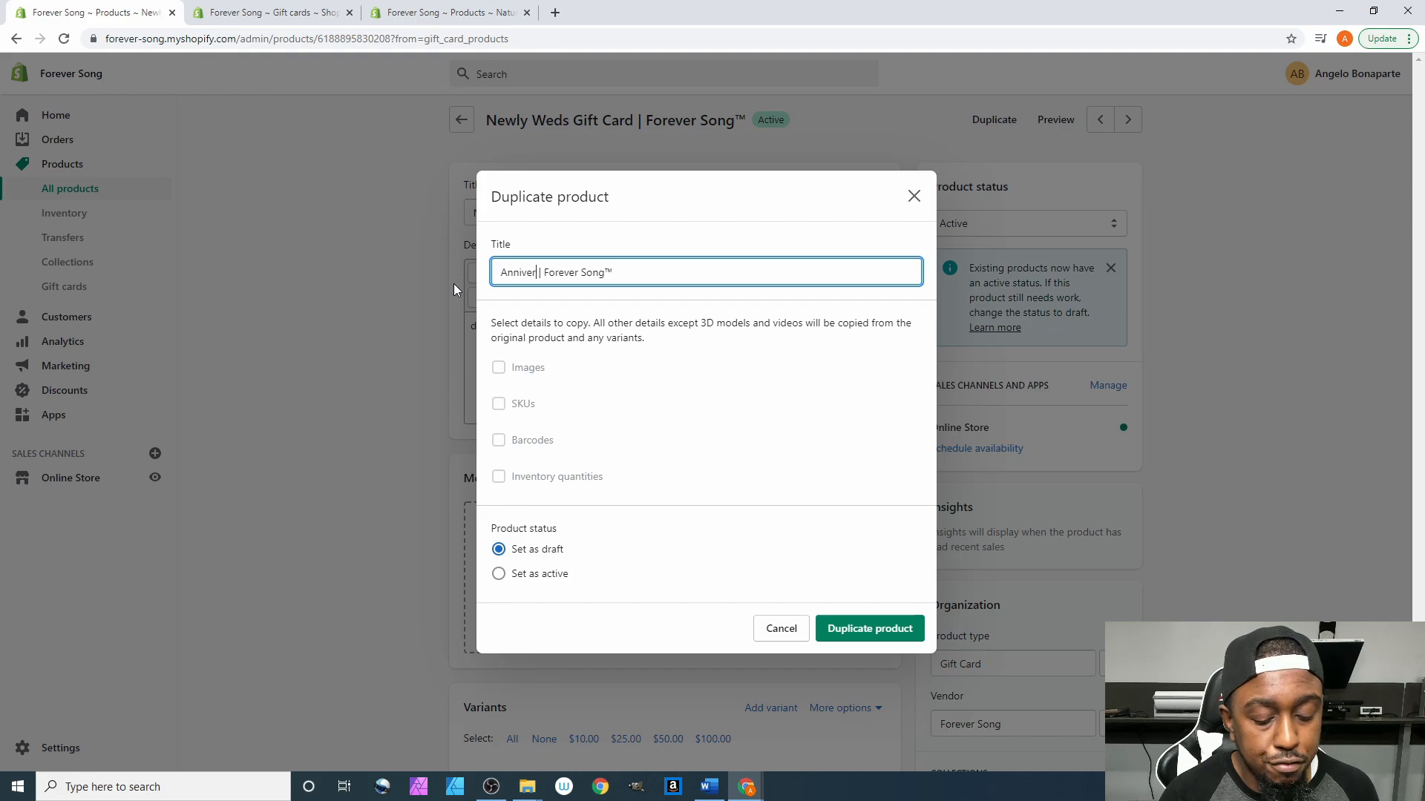
{"action": "type", "text": "sary"}
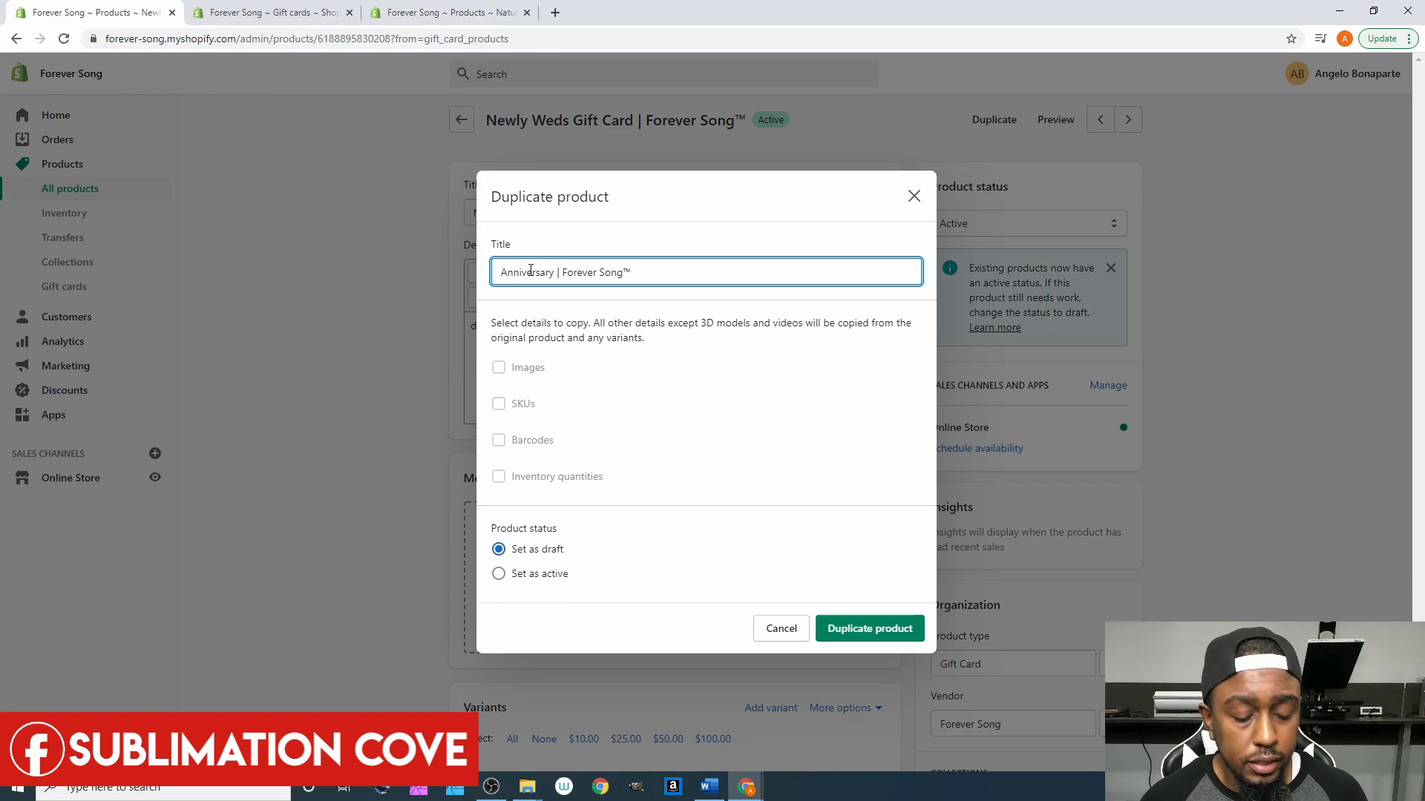
{"action": "type", "text": "Gift Car"}
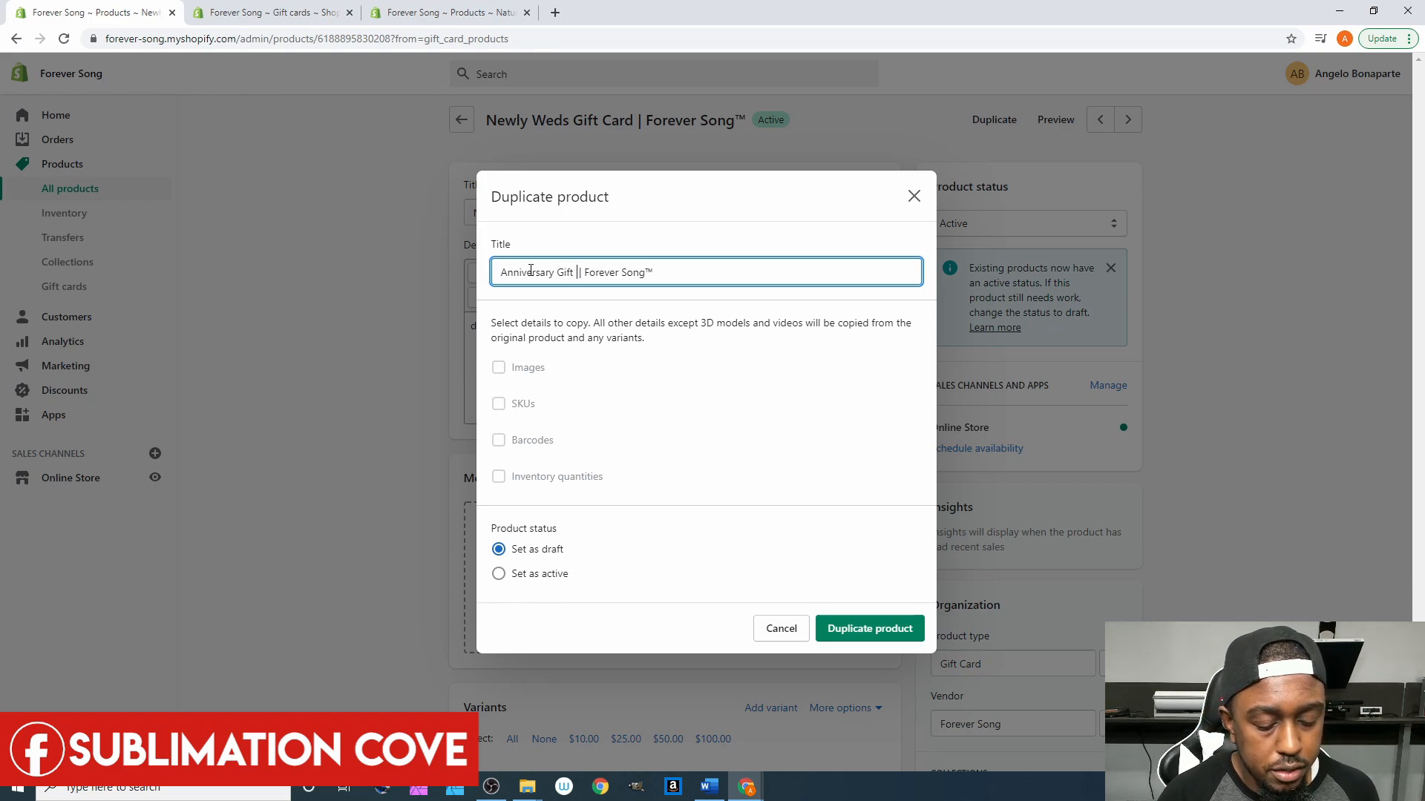
{"action": "type", "text": "d"}
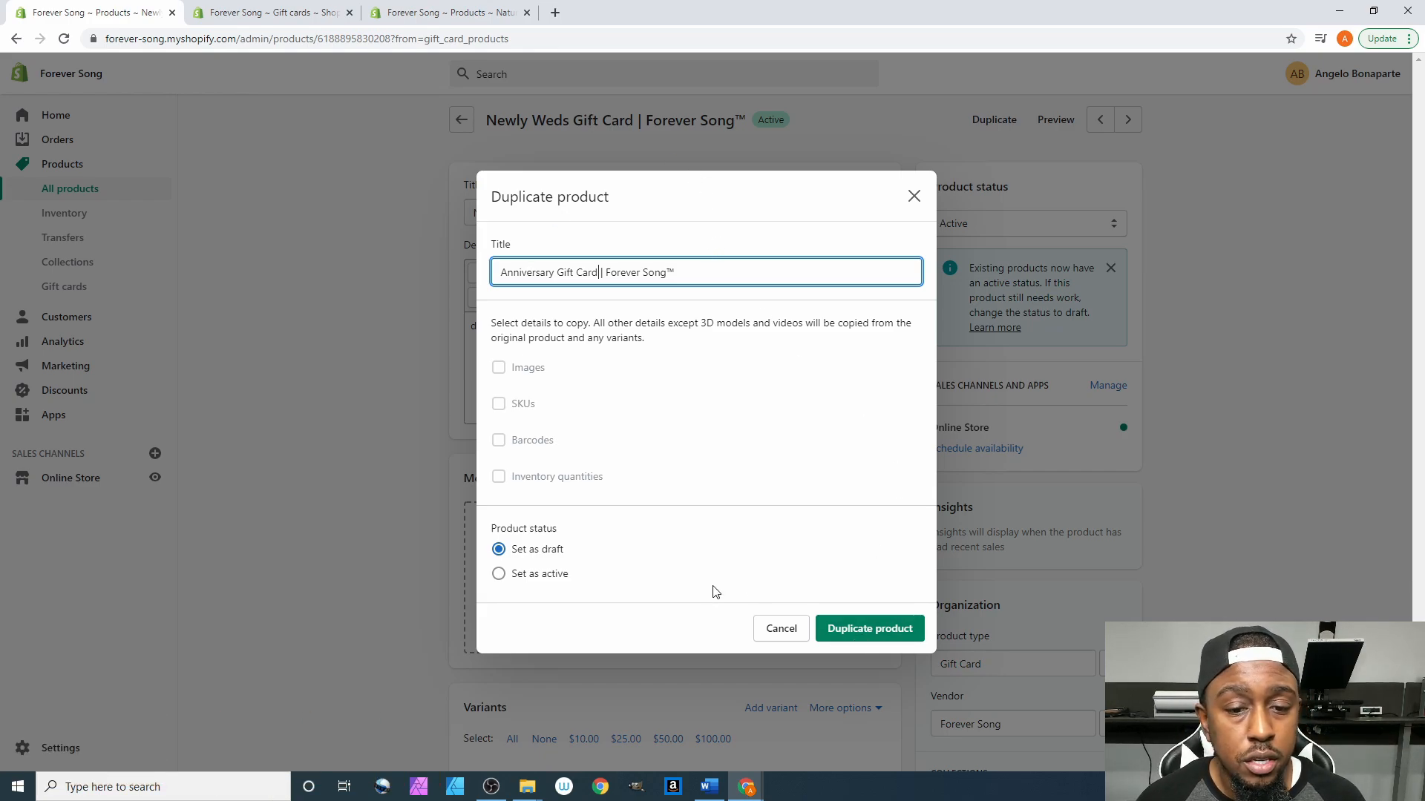
{"action": "left_click", "coordinate": [863, 636]}
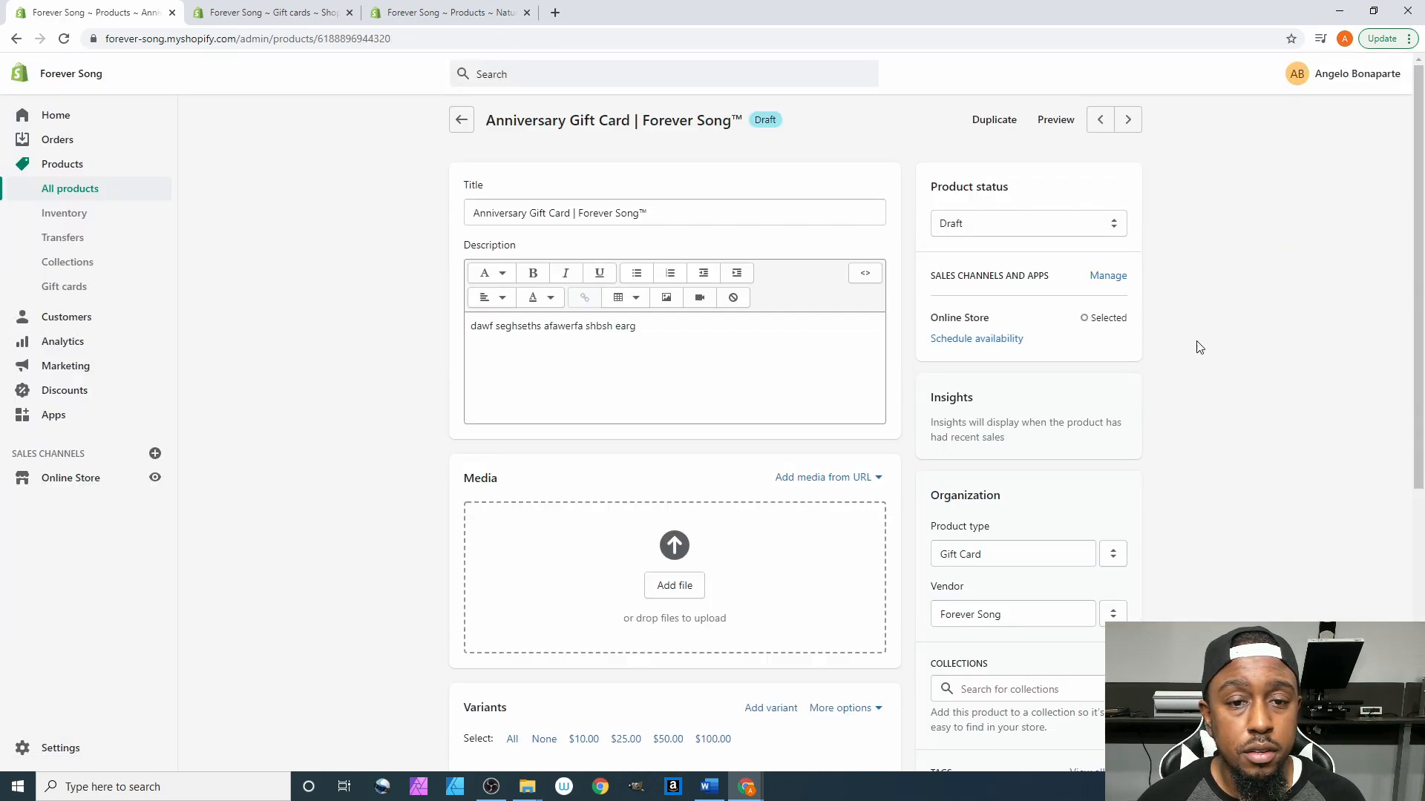
{"action": "scroll", "coordinate": [1180, 331], "scroll_direction": "up", "scroll_amount": 1}
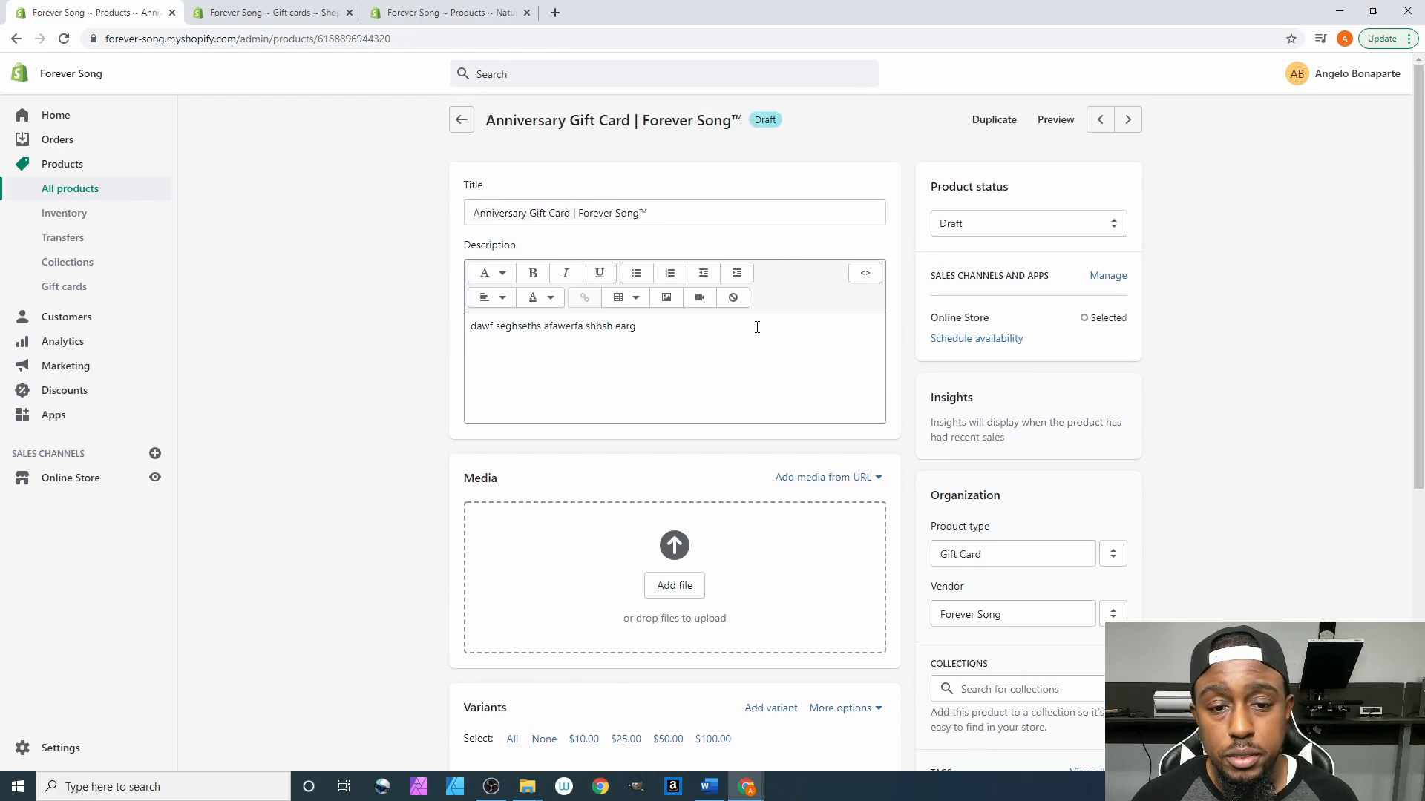
{"action": "scroll", "coordinate": [478, 428], "scroll_direction": "down", "scroll_amount": 3}
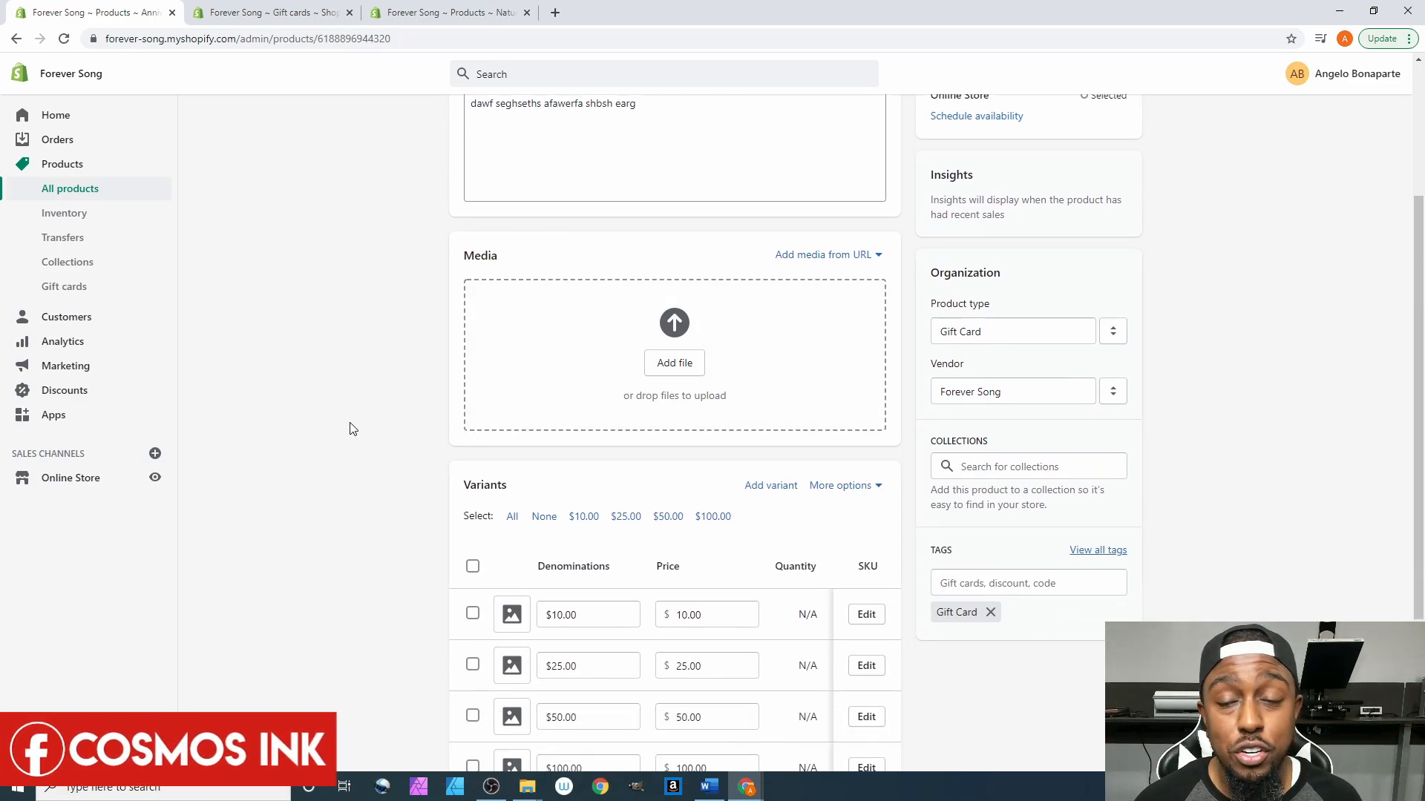
{"action": "scroll", "coordinate": [541, 233], "scroll_direction": "up", "scroll_amount": 2}
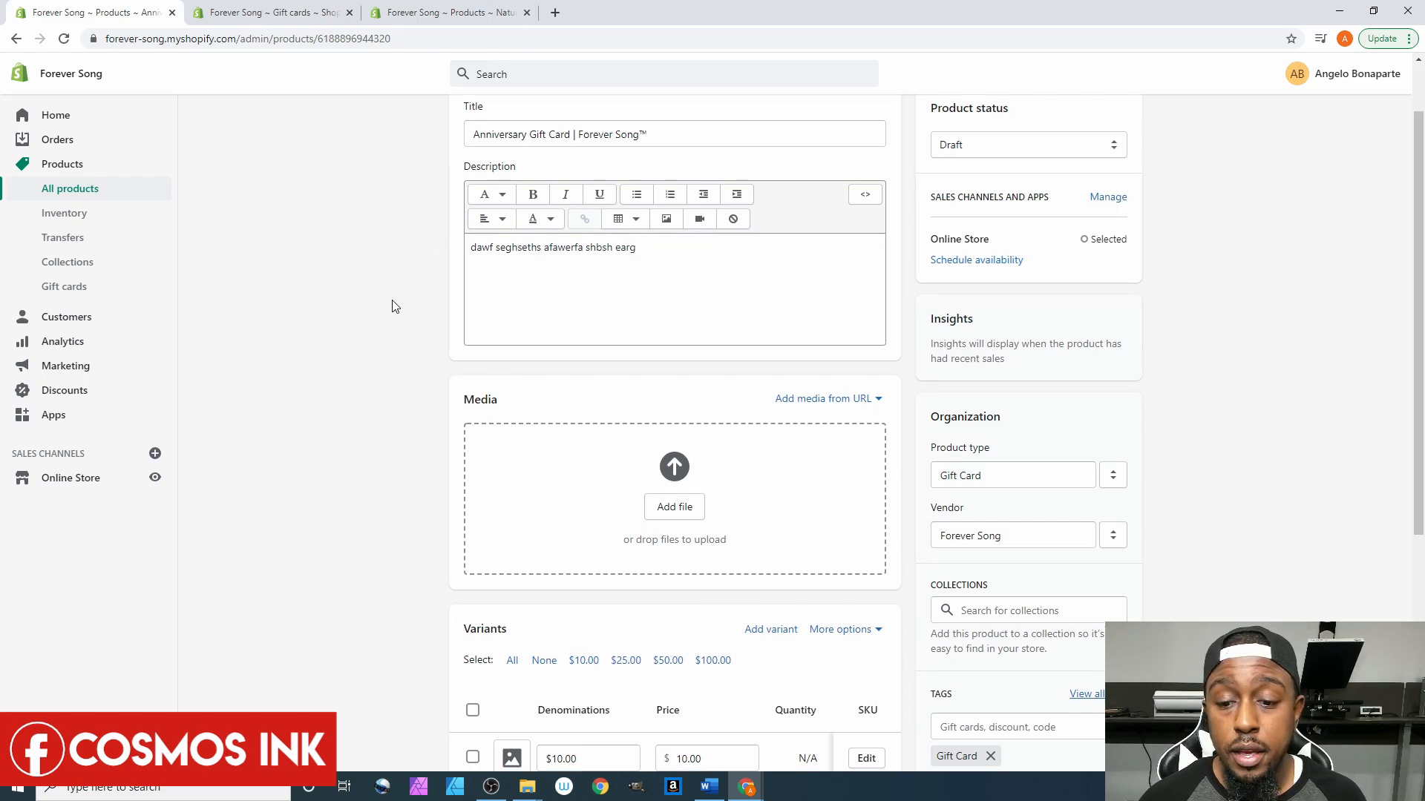
{"action": "scroll", "coordinate": [392, 299], "scroll_direction": "down", "scroll_amount": 1}
{"action": "scroll", "coordinate": [394, 308], "scroll_direction": "down", "scroll_amount": 4}
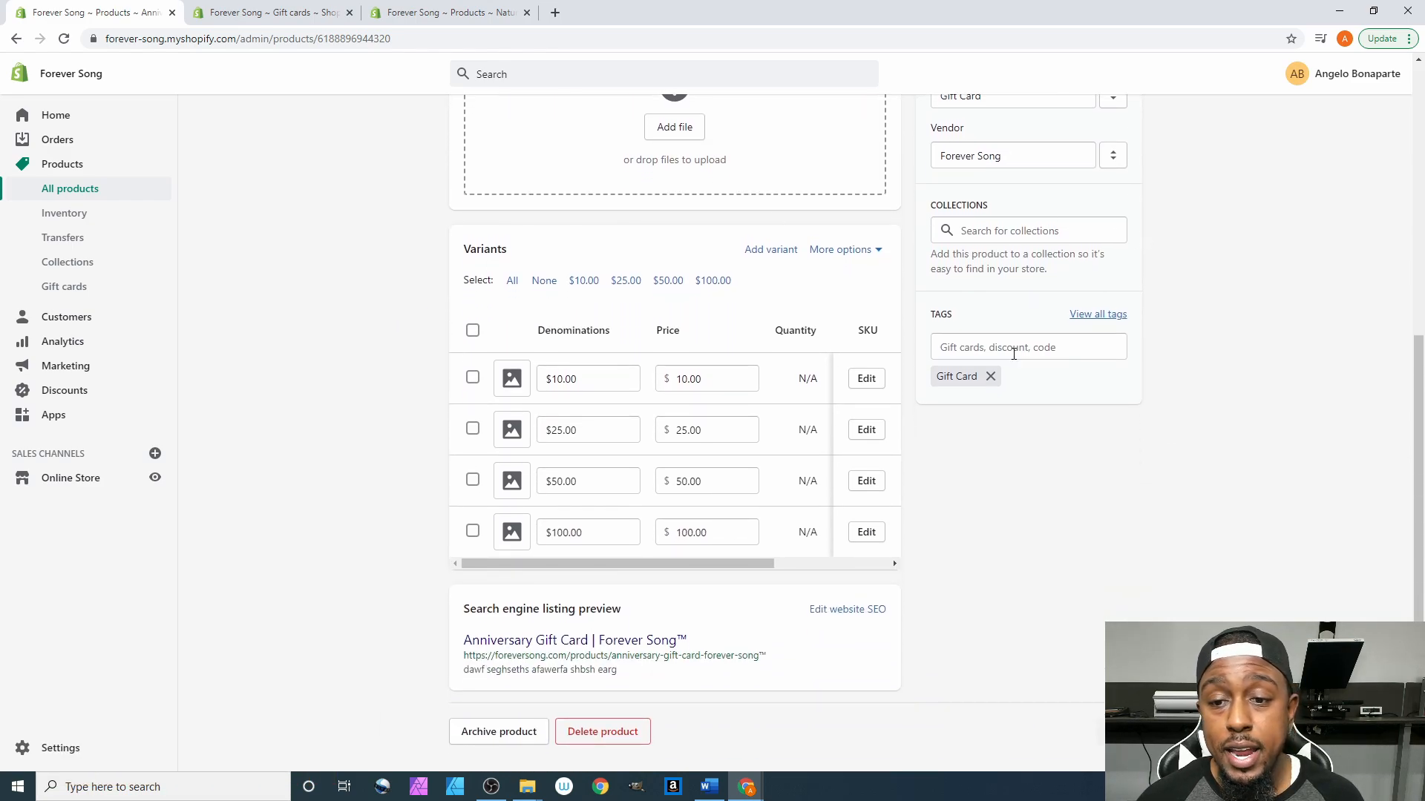
{"action": "left_click", "coordinate": [1014, 352]}
{"action": "left_click", "coordinate": [1199, 338]}
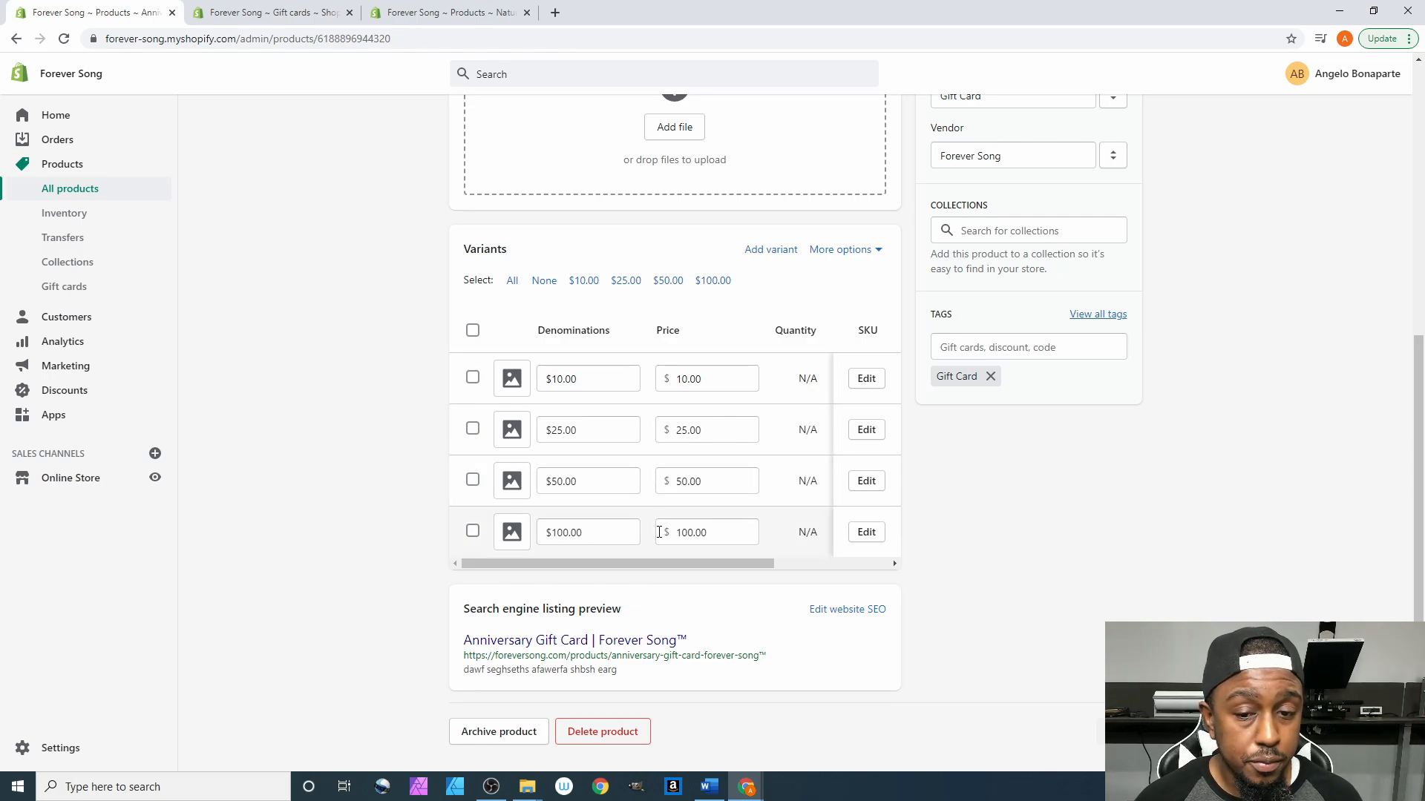
{"action": "scroll", "coordinate": [1129, 366], "scroll_direction": "up", "scroll_amount": 6}
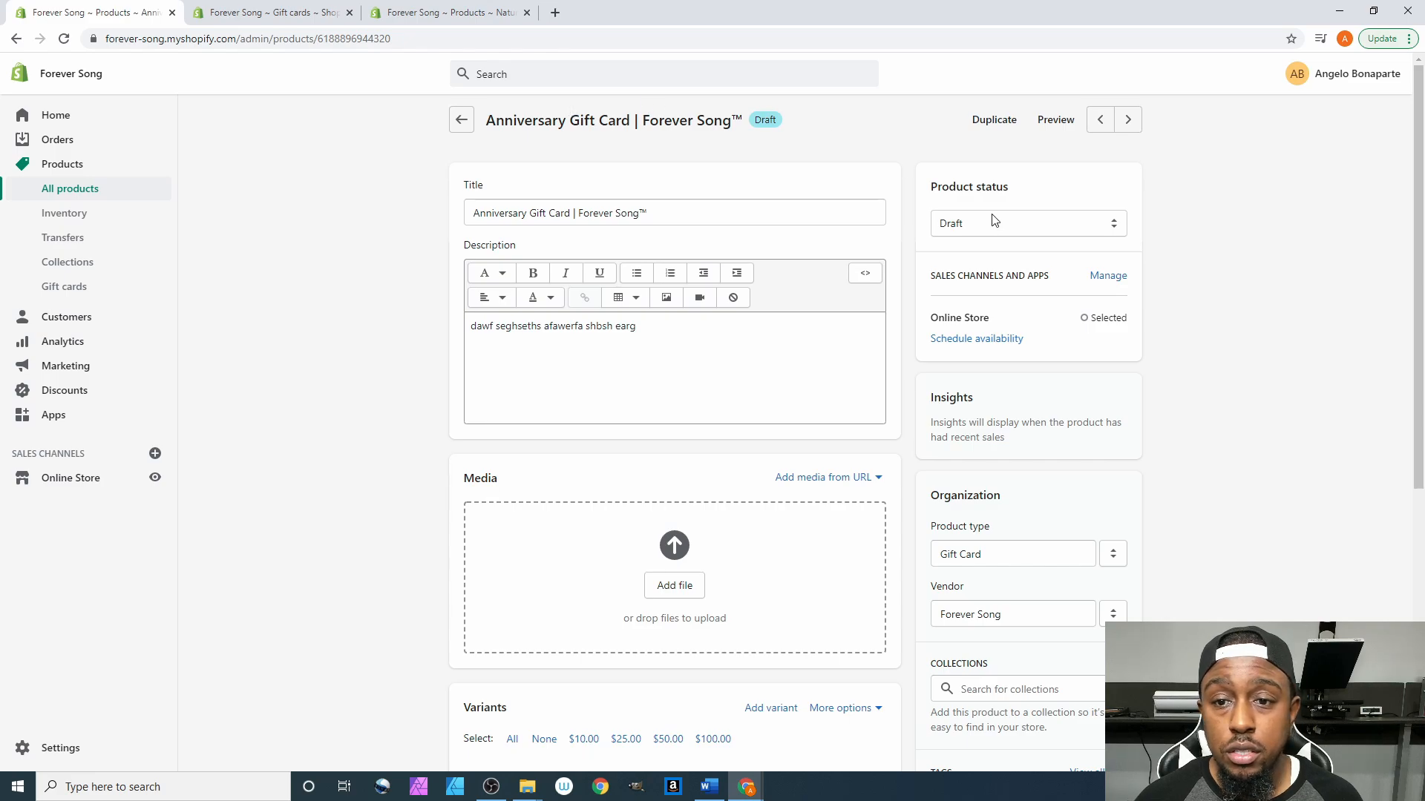
- Switch the Anniversary Gift Card's status from Draft to Active and save the product
{"action": "left_click", "coordinate": [1029, 223]}
{"action": "left_click", "coordinate": [958, 242]}
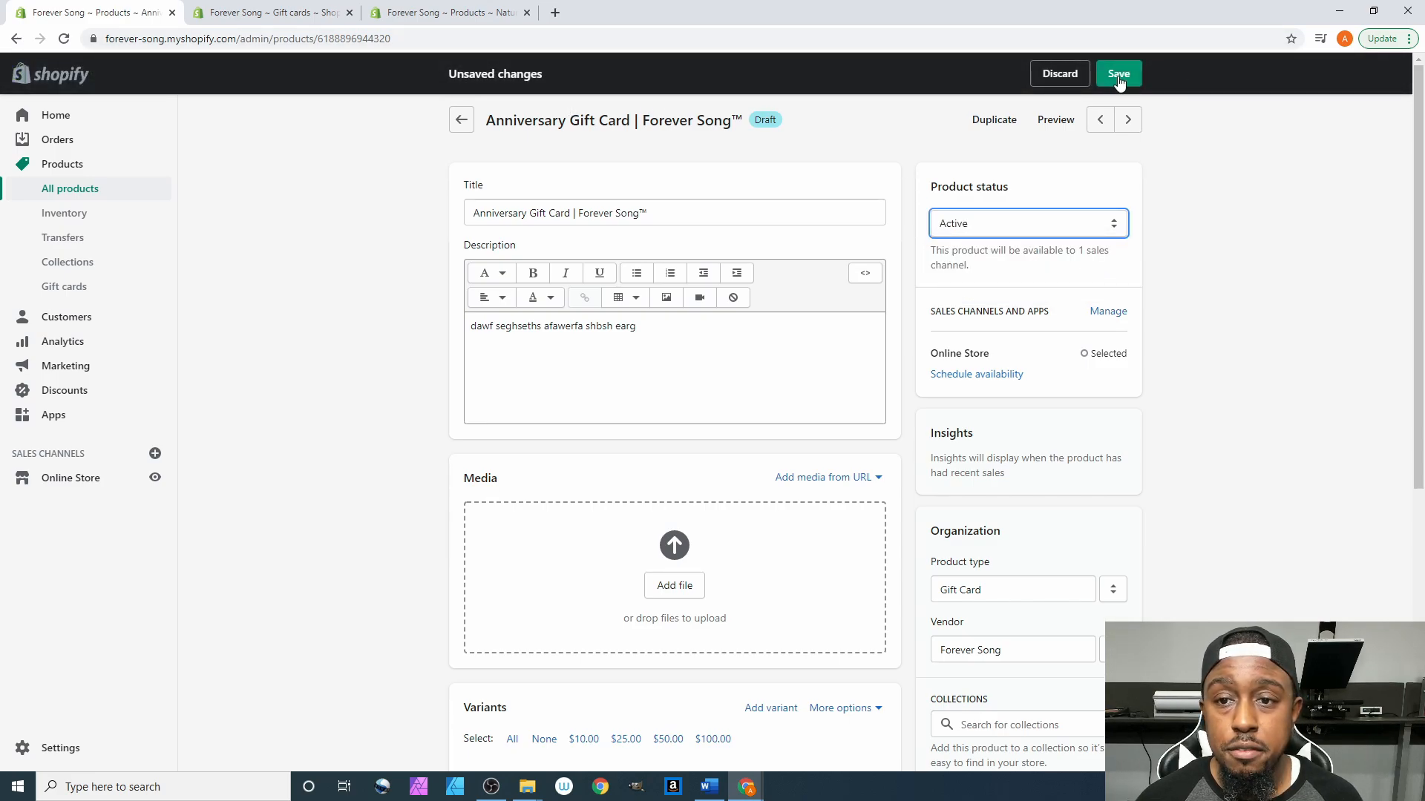
{"action": "left_click", "coordinate": [1118, 74]}
{"action": "scroll", "coordinate": [1162, 331], "scroll_direction": "down", "scroll_amount": 3}
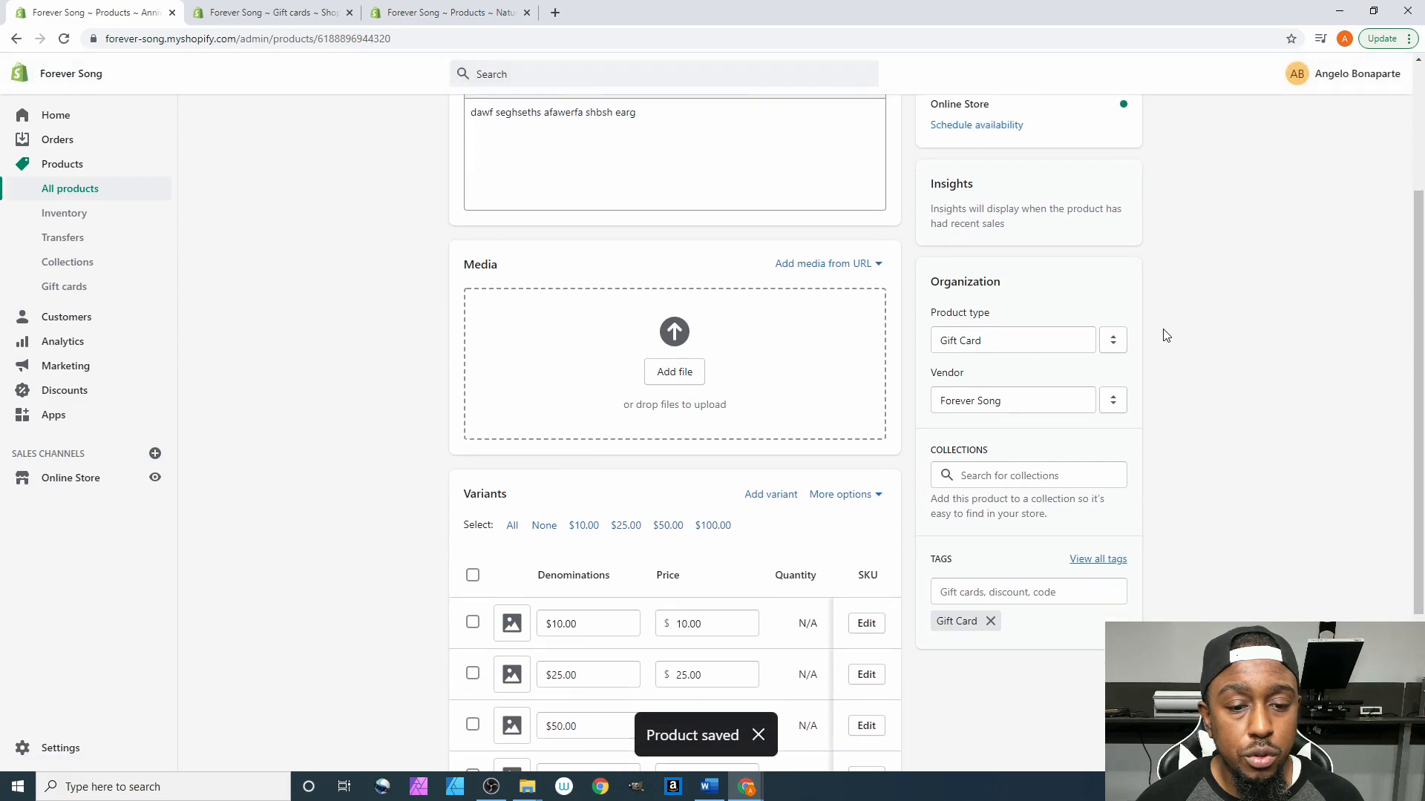
{"action": "scroll", "coordinate": [600, 561], "scroll_direction": "down", "scroll_amount": 2}
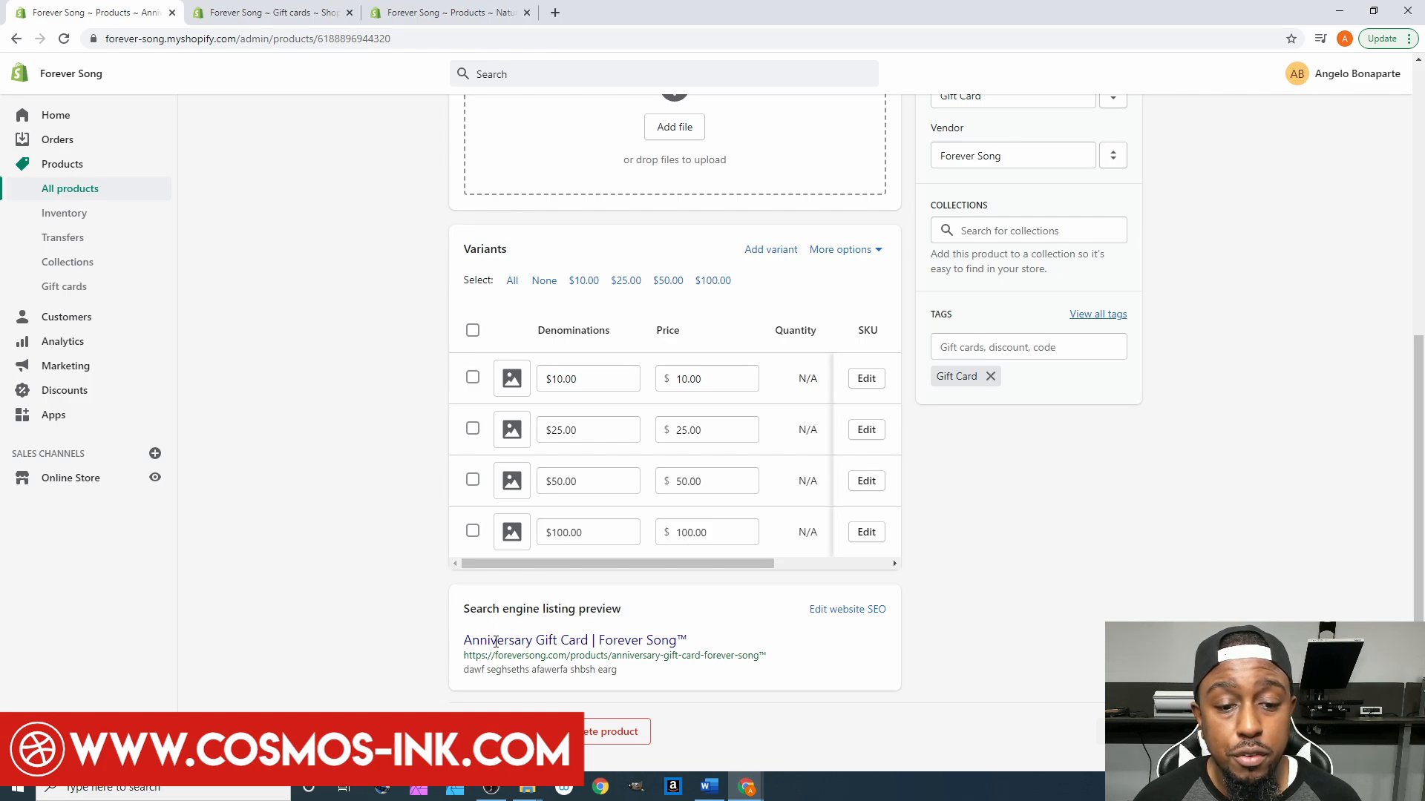
- Look over the Anniversary card's search engine listing fields, then go back to All products
{"action": "left_click", "coordinate": [875, 614]}
{"action": "scroll", "coordinate": [875, 617], "scroll_direction": "down", "scroll_amount": 3}
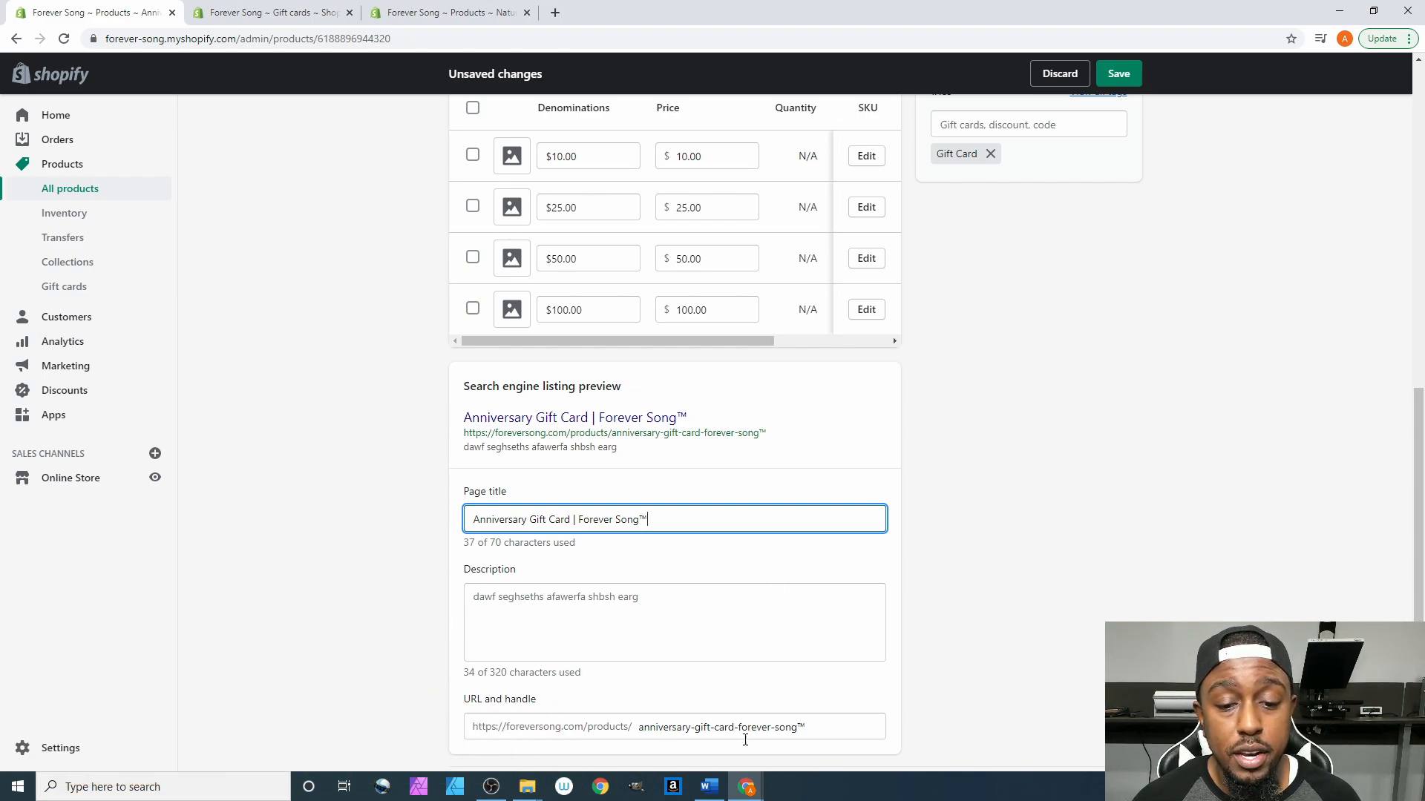
{"action": "scroll", "coordinate": [1238, 338], "scroll_direction": "up", "scroll_amount": 8}
{"action": "scroll", "coordinate": [1238, 338], "scroll_direction": "up", "scroll_amount": 1}
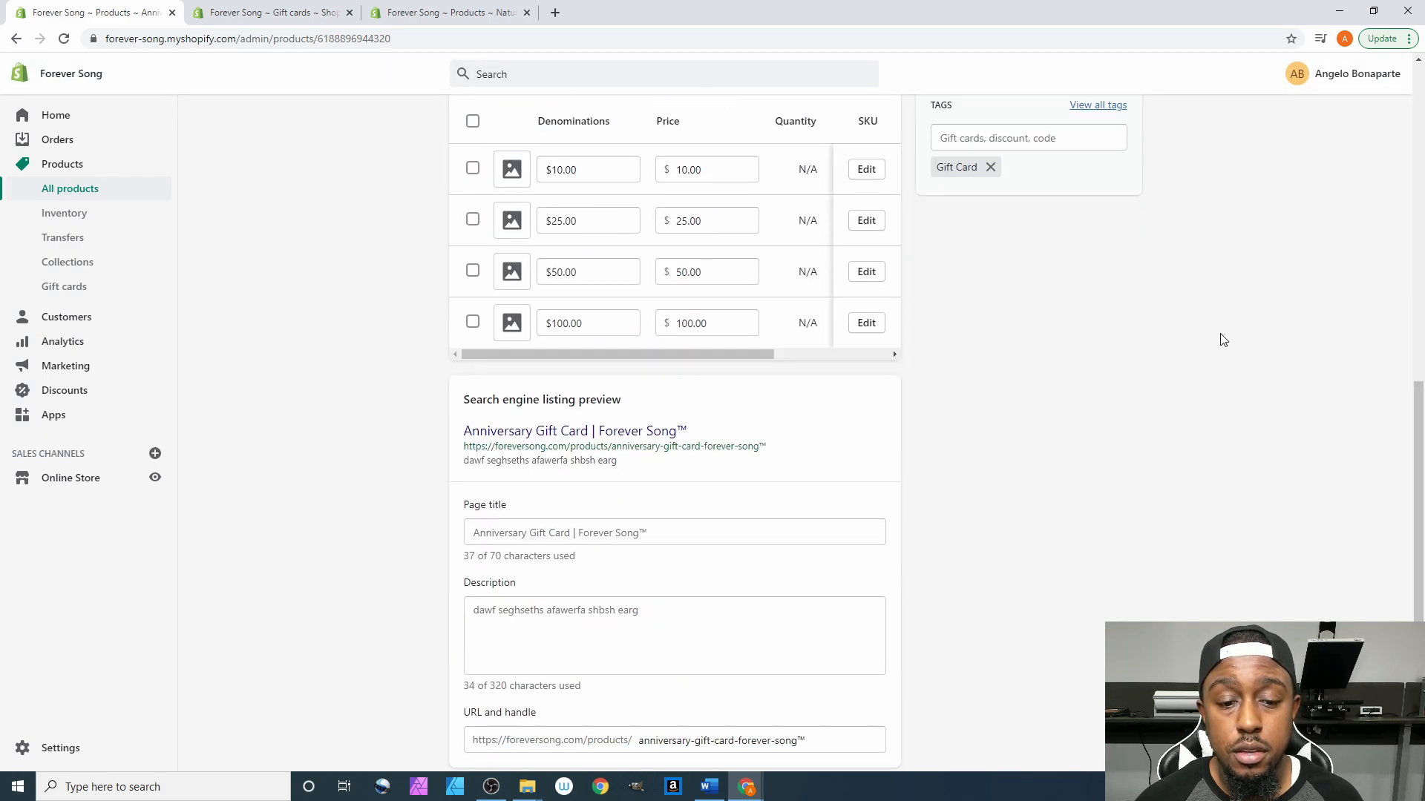
{"action": "left_click", "coordinate": [468, 128]}
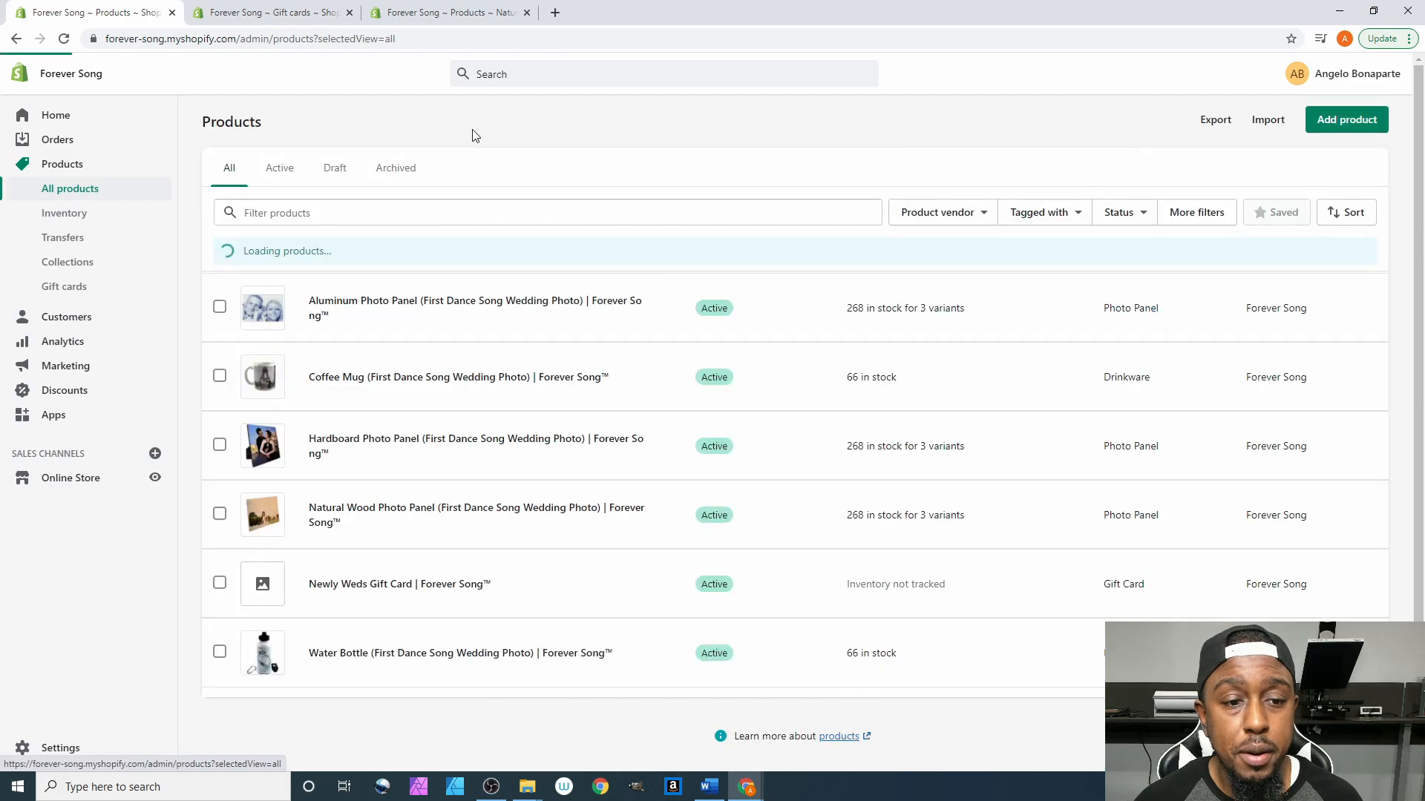
- Check both gift cards in the Gift card products list, then return to the Gift cards overview
{"action": "left_click", "coordinate": [76, 285]}
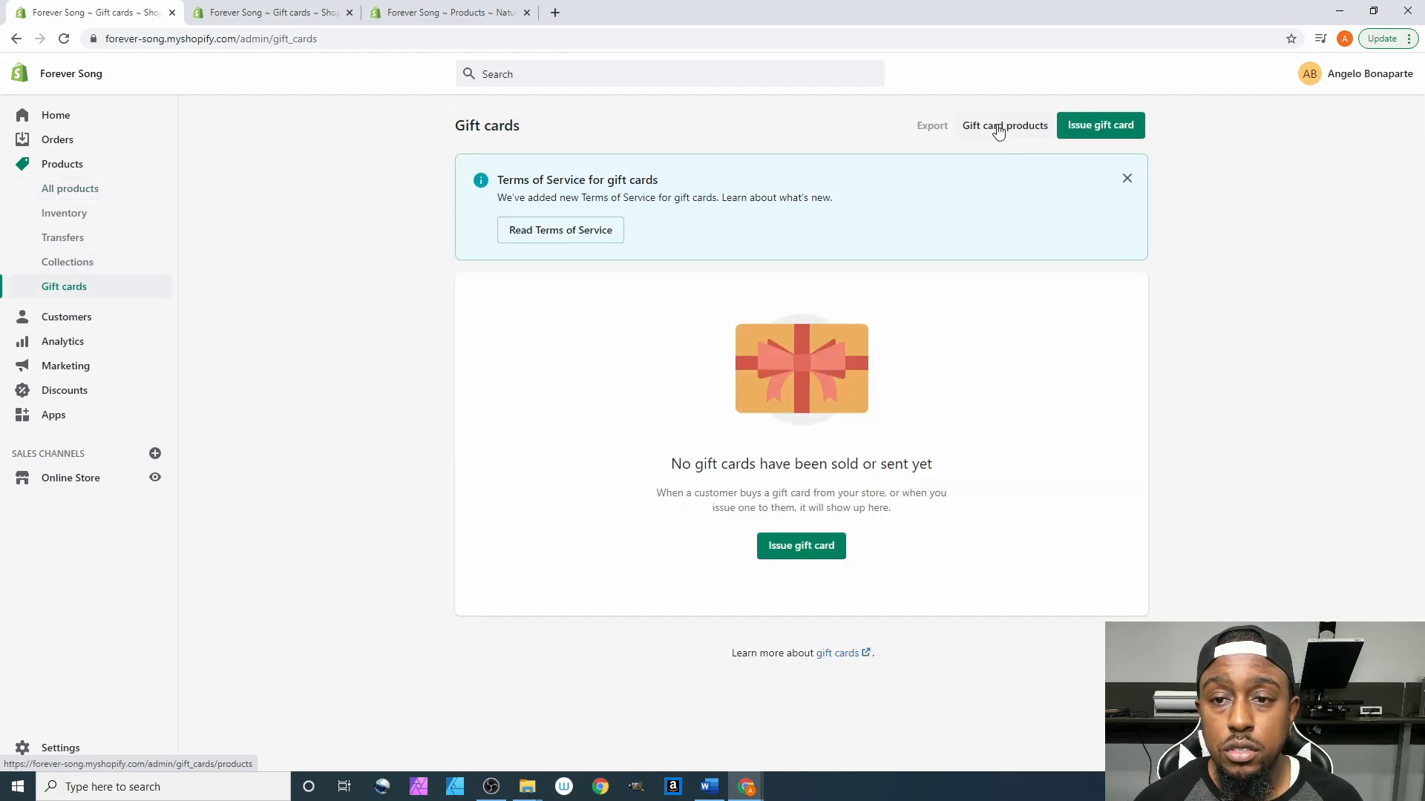
{"action": "left_click", "coordinate": [1000, 127]}
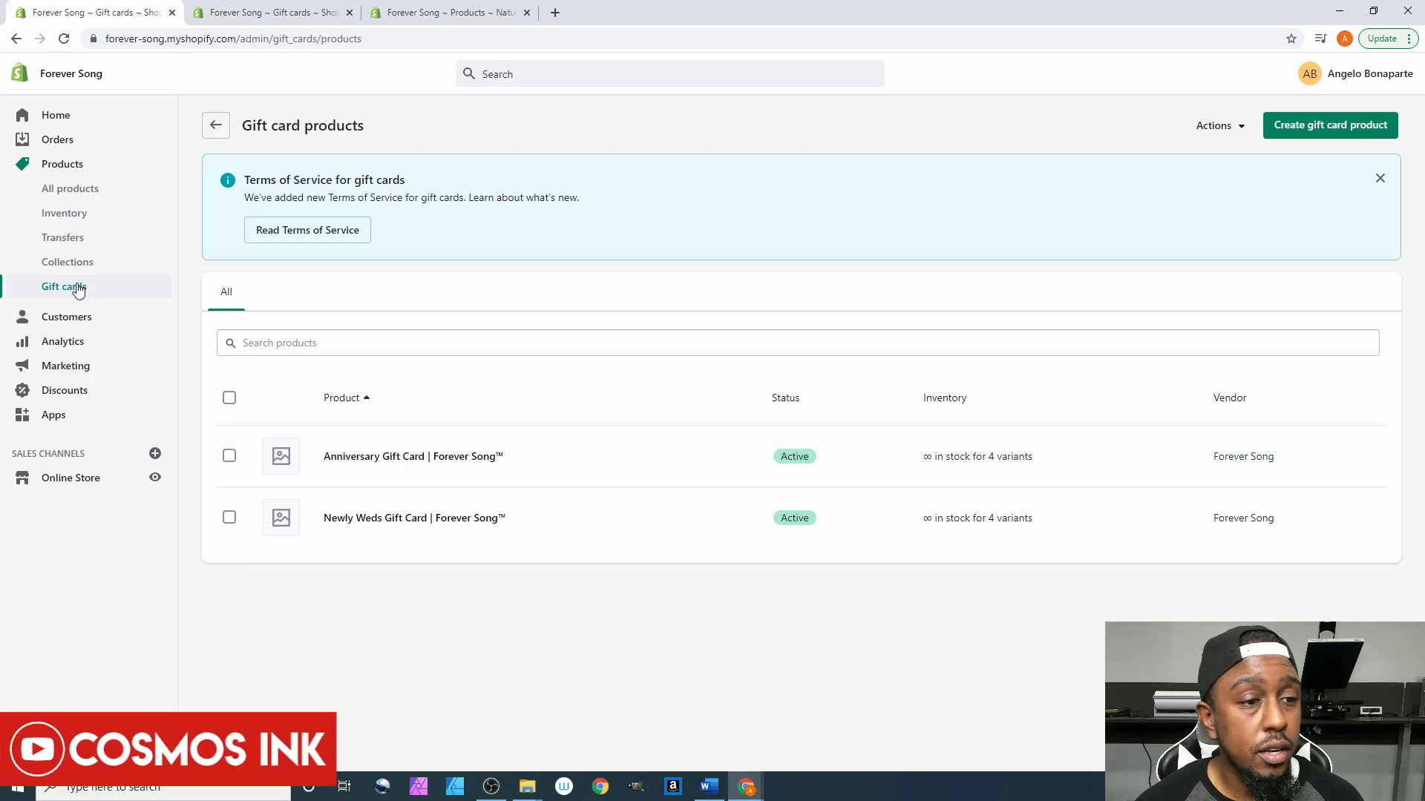
{"action": "left_click", "coordinate": [114, 295]}
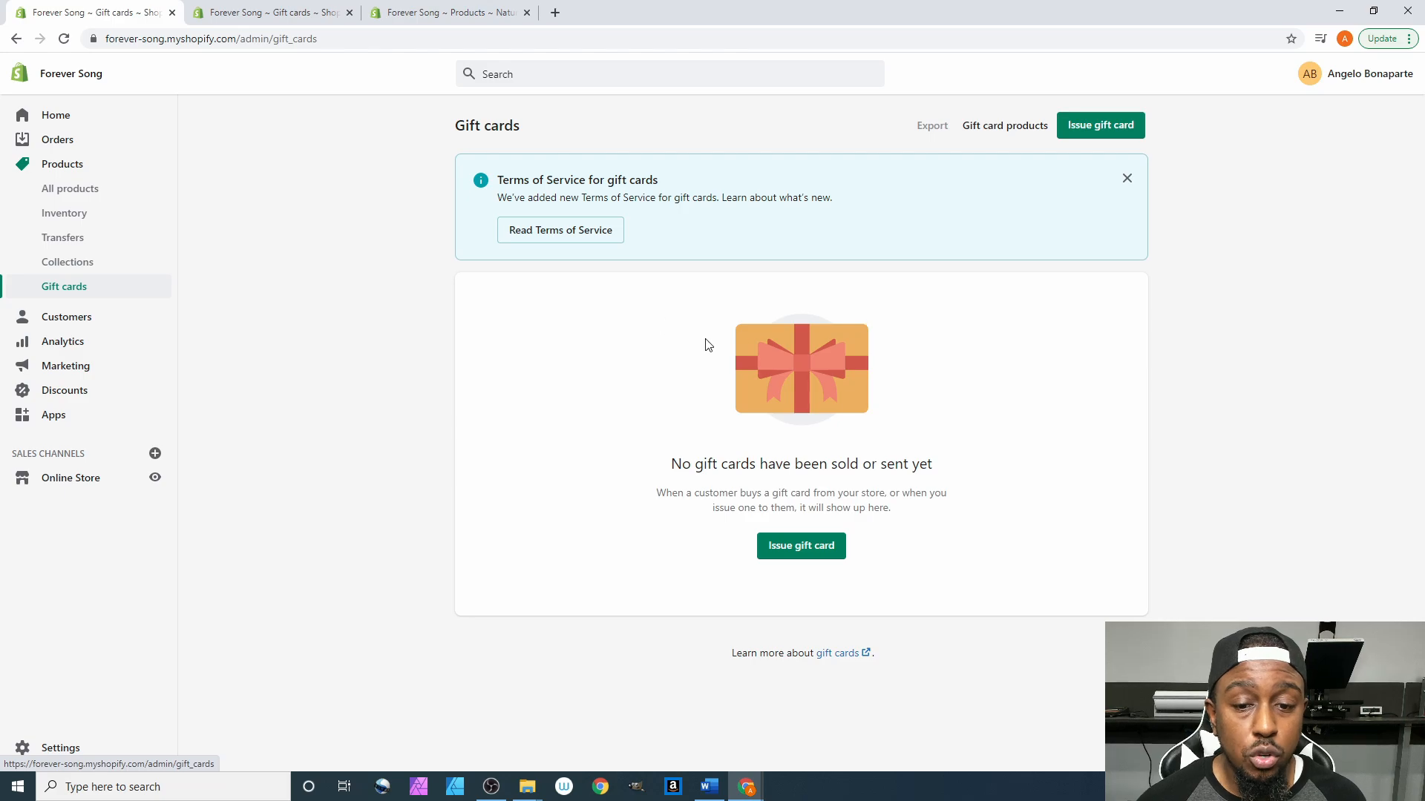
- Start a $10.00 gift card expiring 2021-08-10 and enter the recipient customer's e-mail address
{"action": "left_click", "coordinate": [821, 547]}
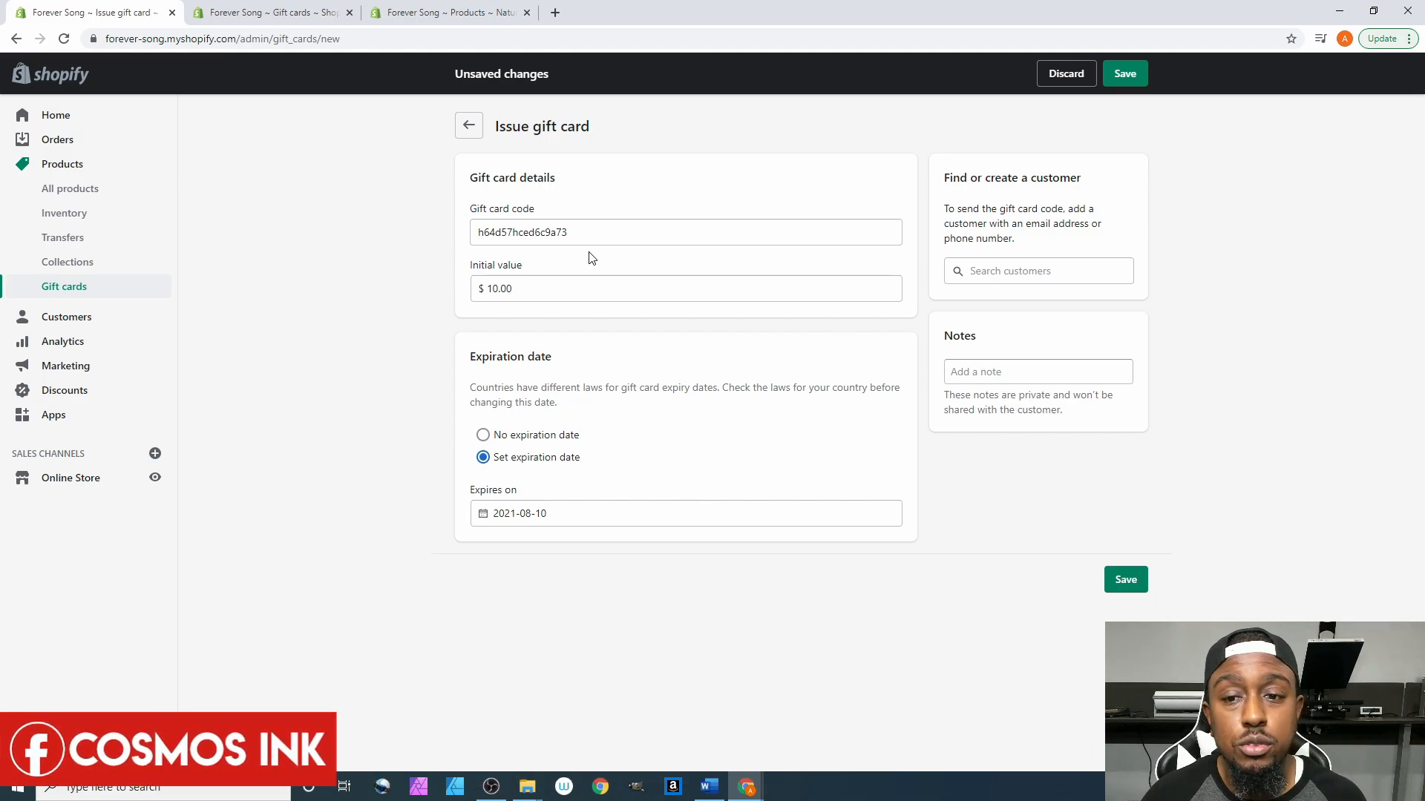
{"action": "left_click", "coordinate": [1043, 273]}
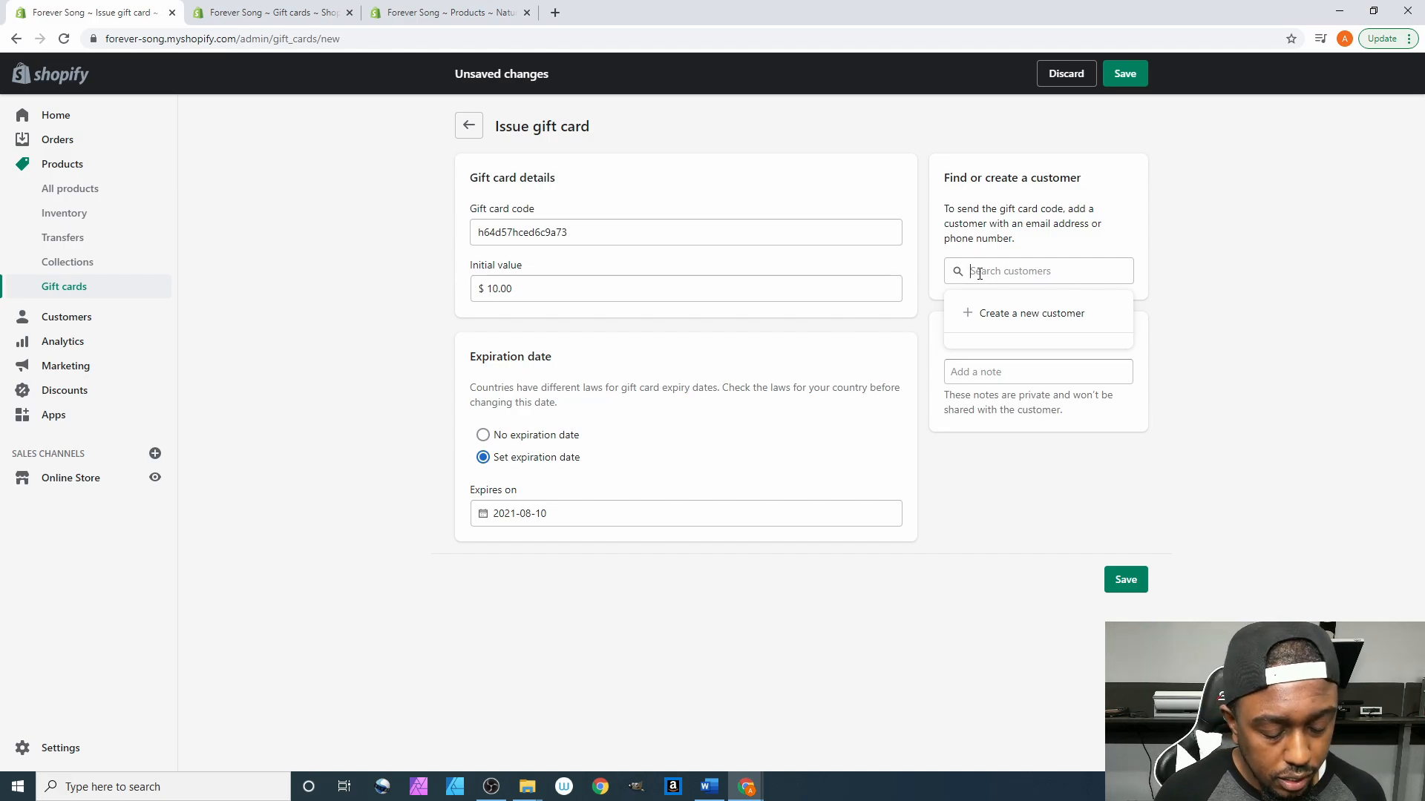
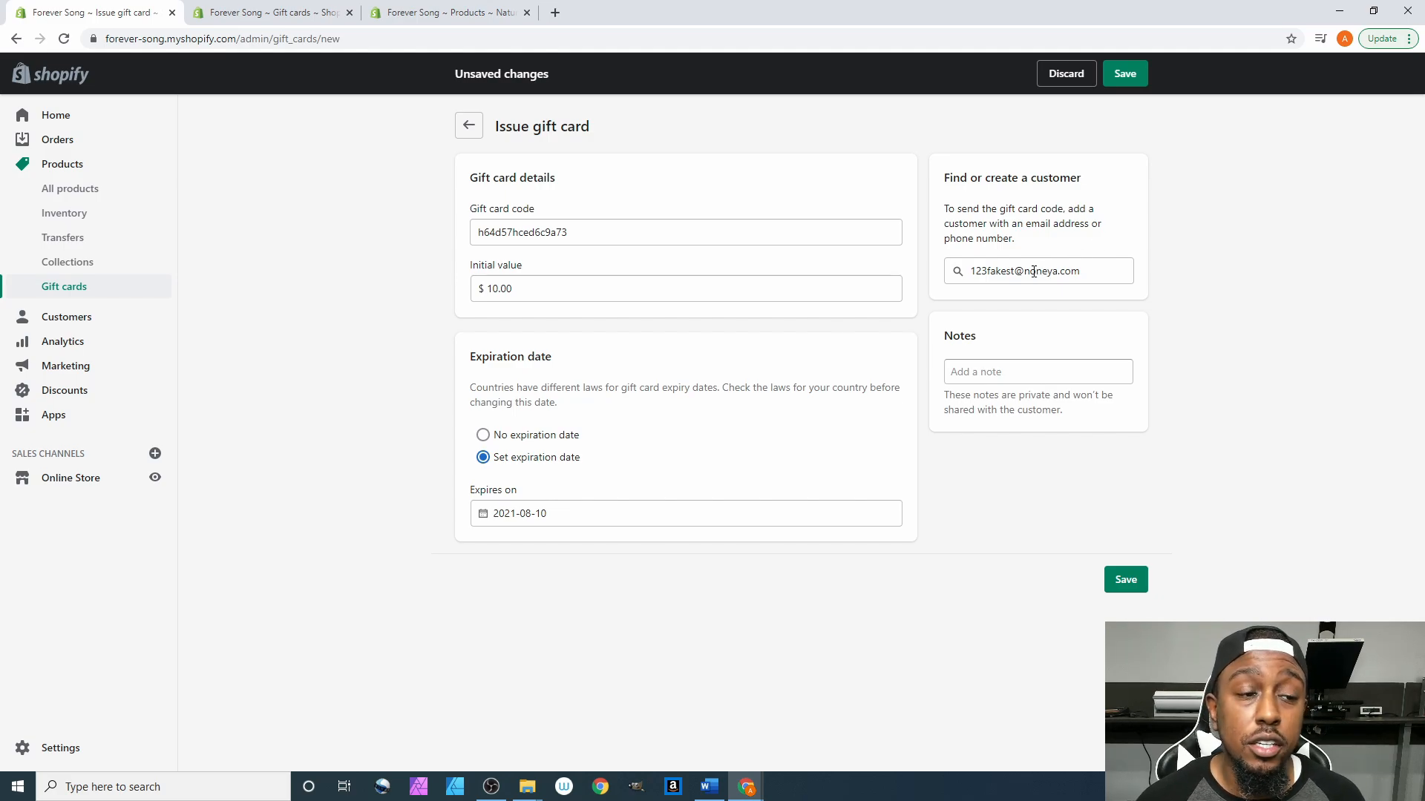
{"action": "right_click", "coordinate": [65, 318]}
- Check the Customers page in a new tab, finding no customers, then return to the gift card form
{"action": "left_click", "coordinate": [97, 323]}
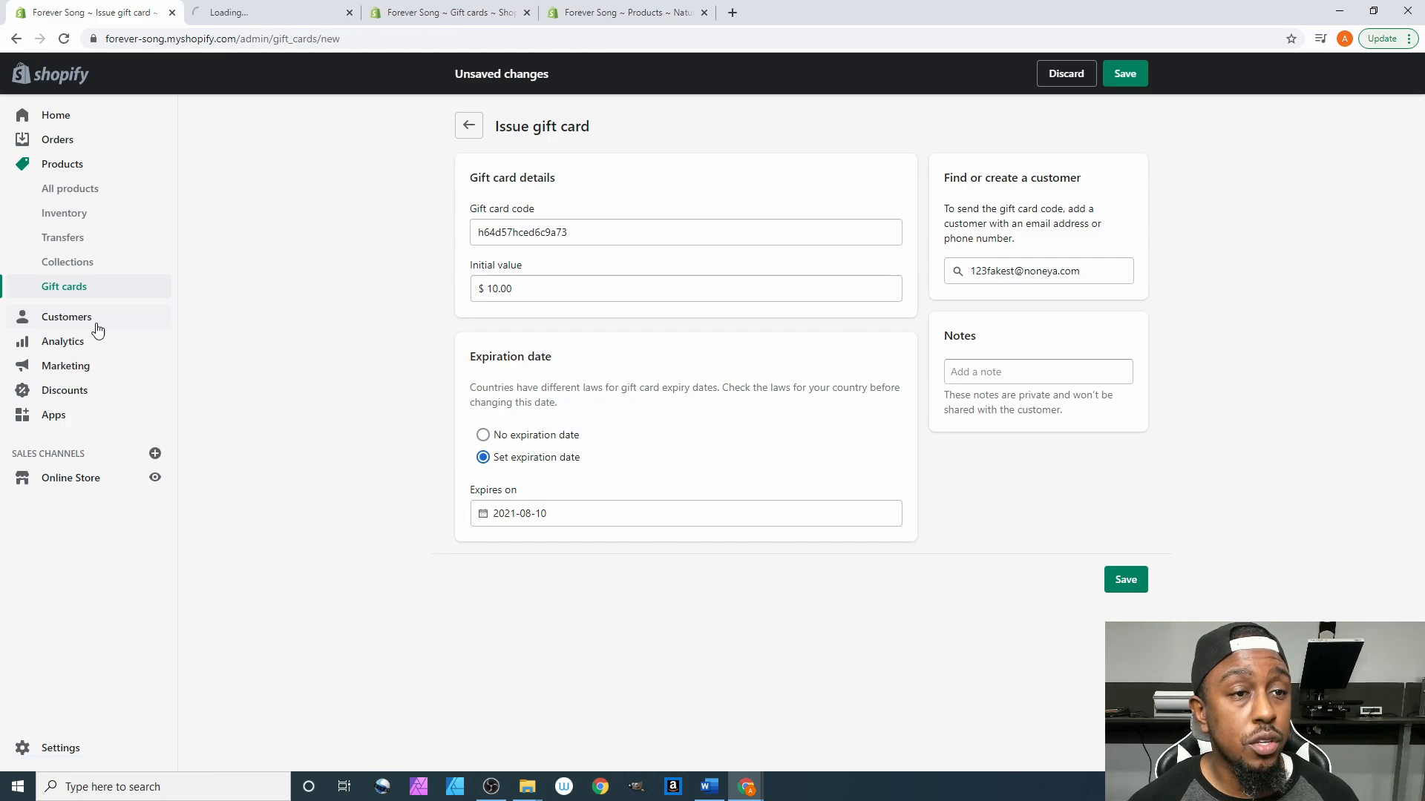
{"action": "left_click", "coordinate": [249, 15]}
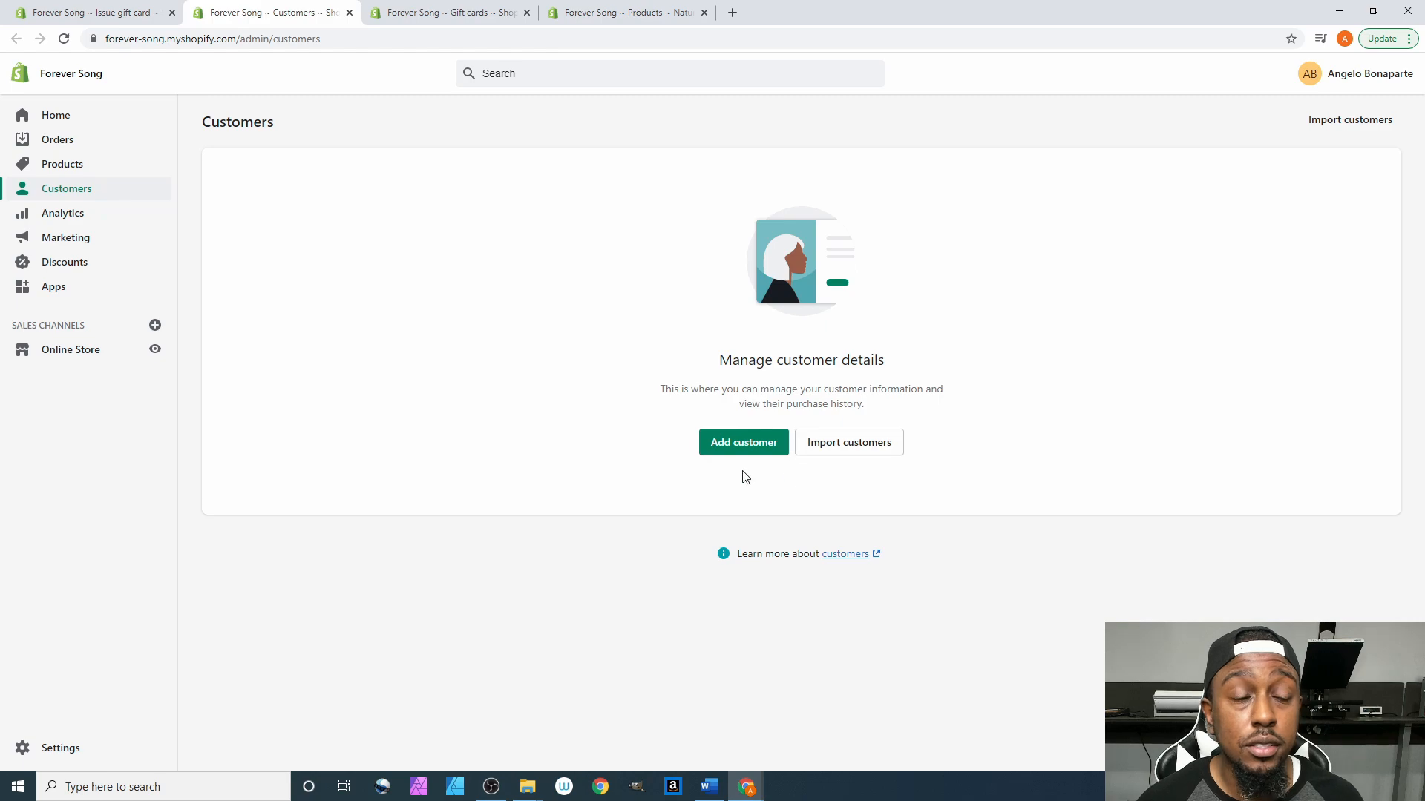
{"action": "left_click", "coordinate": [88, 11]}
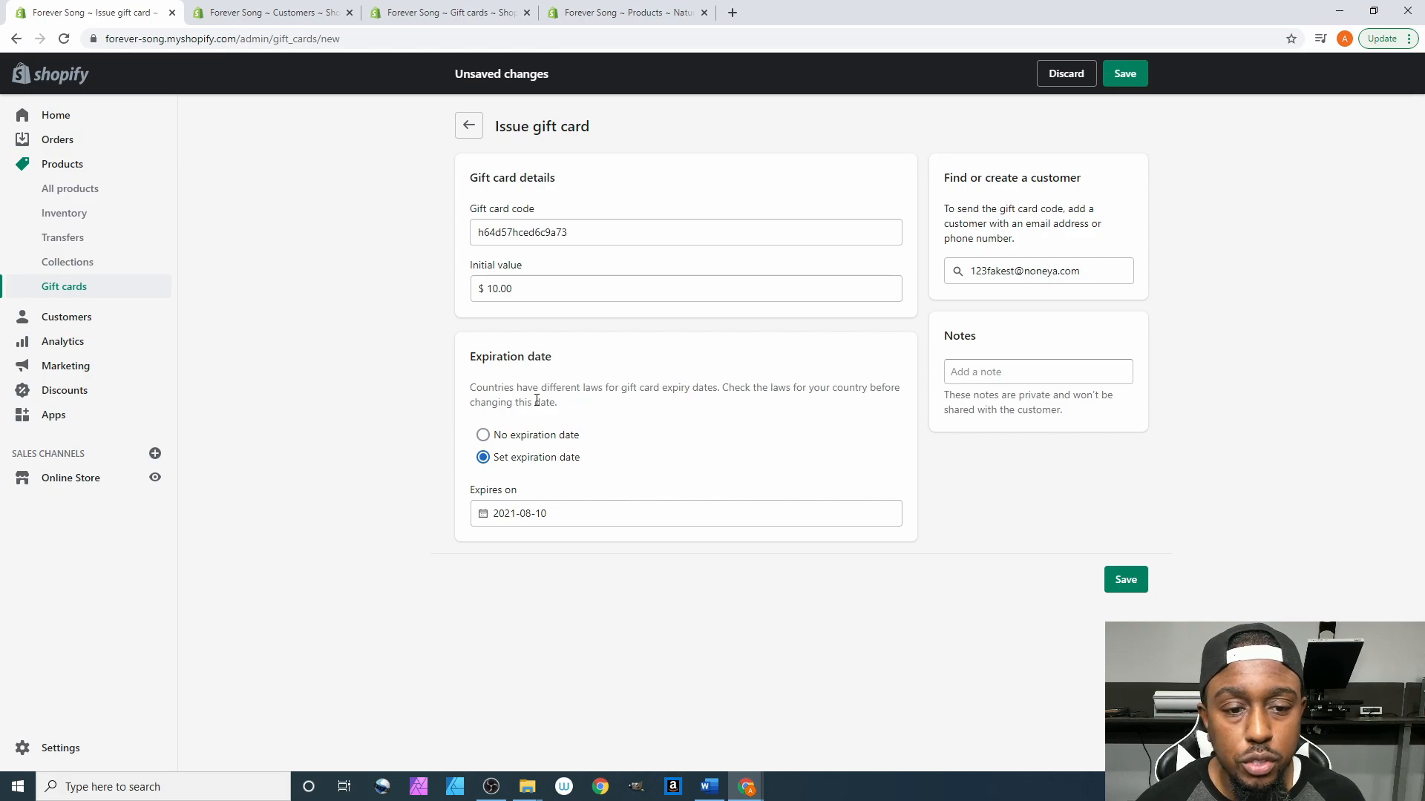
{"action": "left_click", "coordinate": [510, 437]}
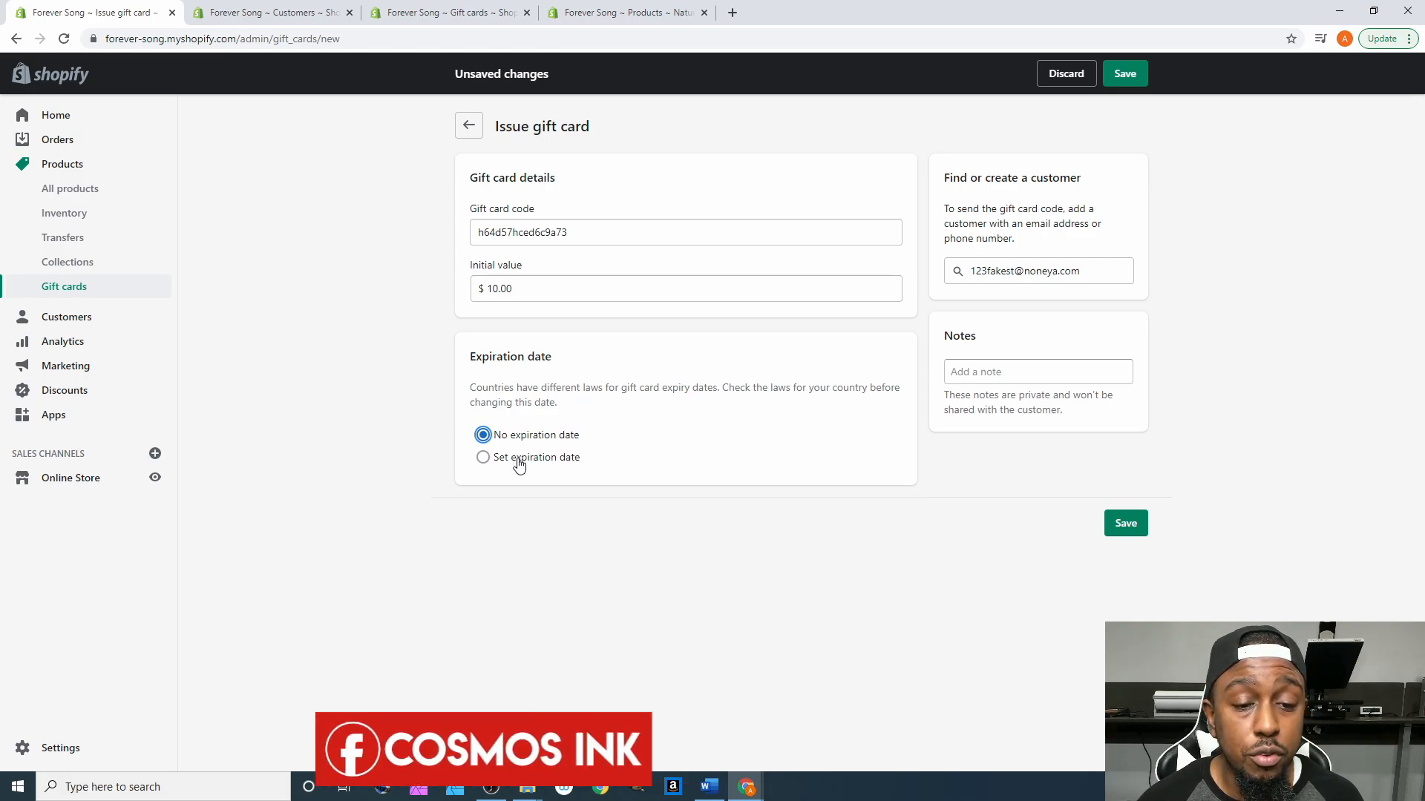
{"action": "left_click", "coordinate": [518, 464]}
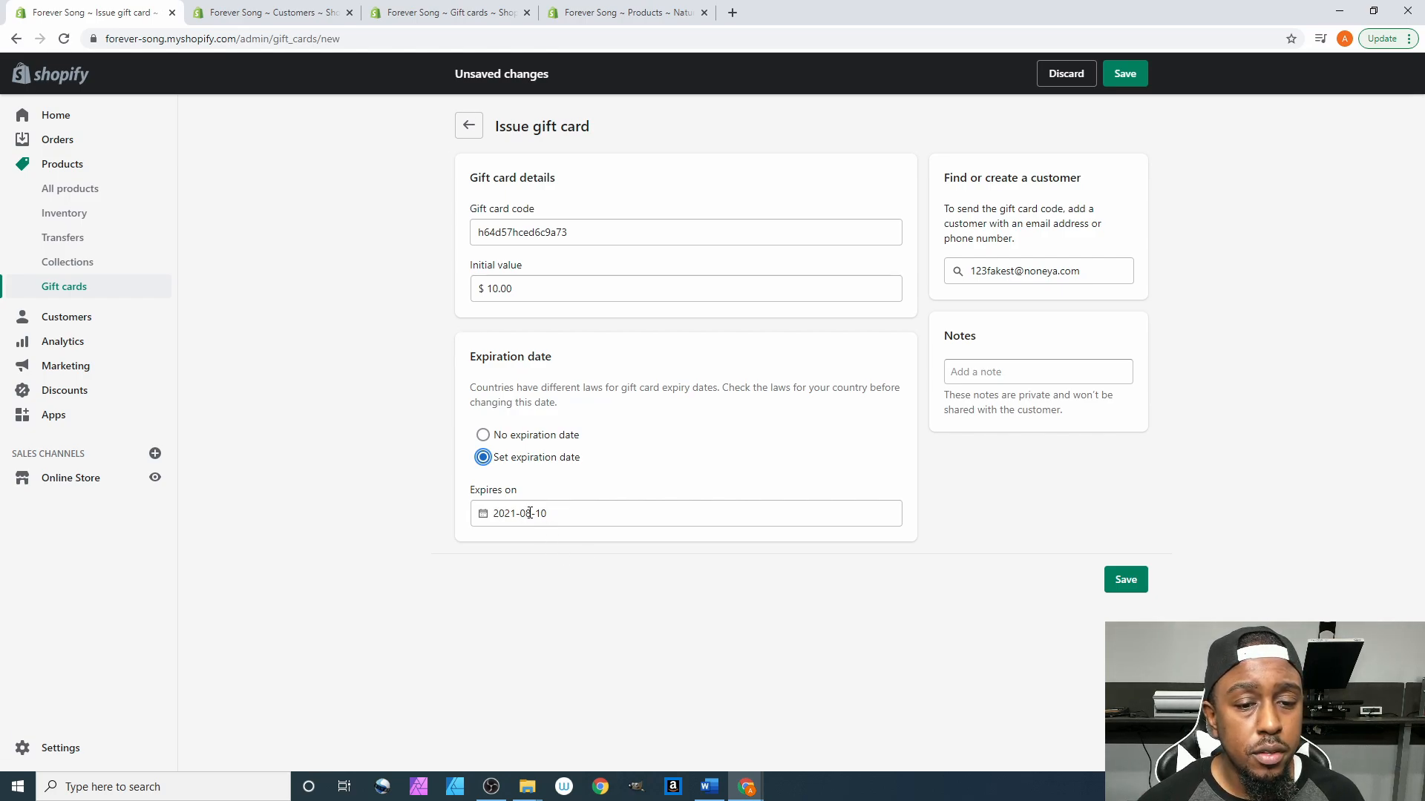
{"action": "left_click", "coordinate": [530, 513]}
{"action": "left_click", "coordinate": [629, 539]}
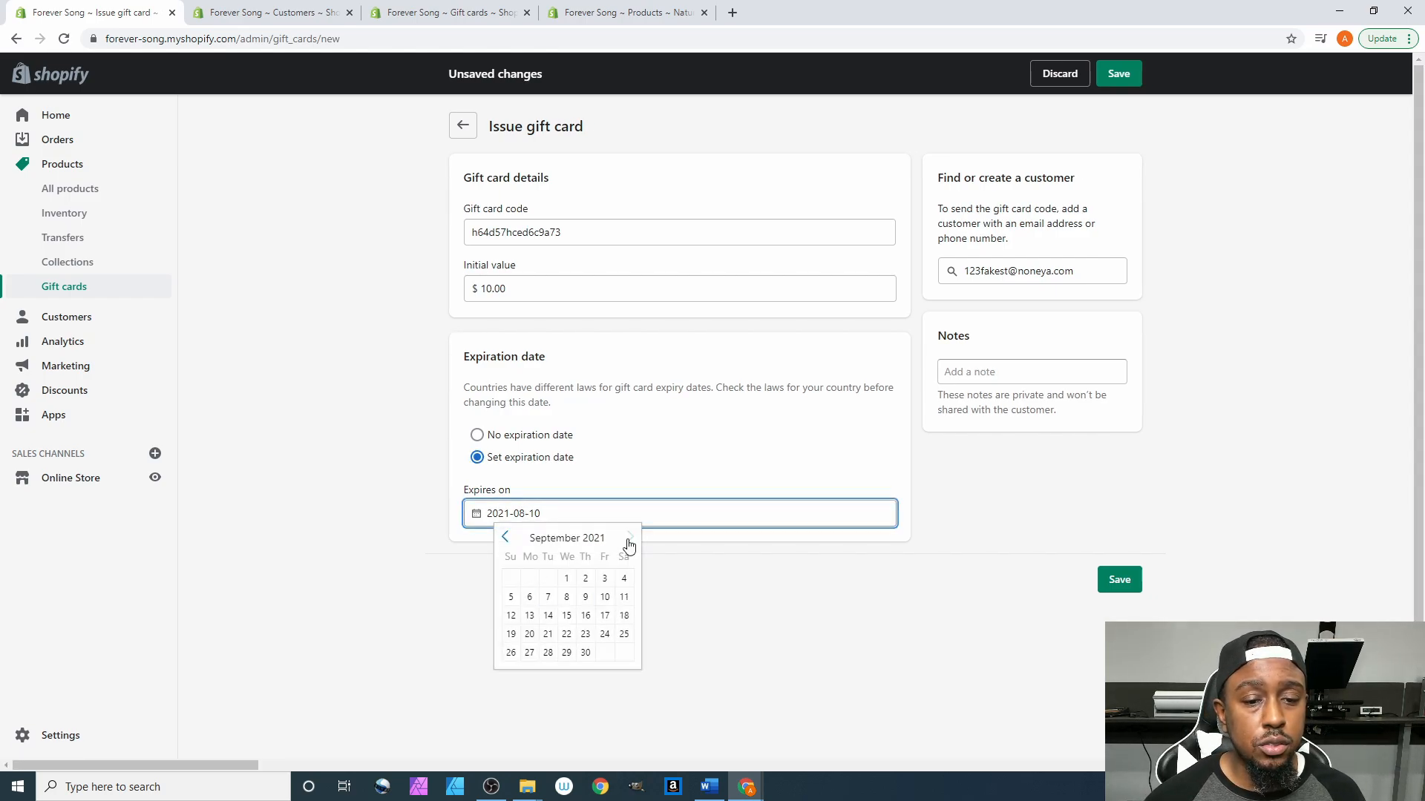
{"action": "left_click", "coordinate": [629, 540]}
{"action": "left_click", "coordinate": [629, 540]}
{"action": "left_click", "coordinate": [506, 537]}
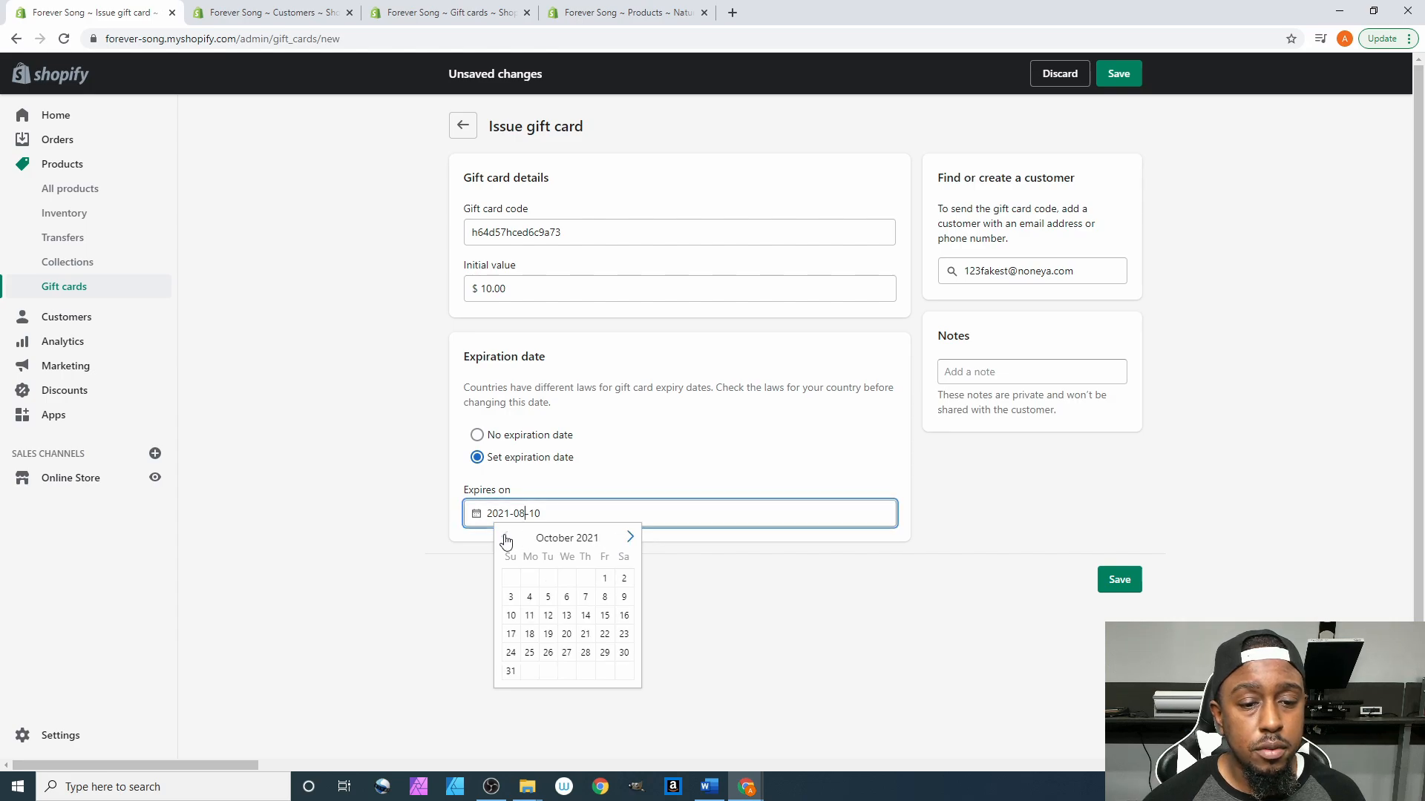
{"action": "left_click", "coordinate": [505, 538]}
{"action": "left_click", "coordinate": [505, 537]}
{"action": "left_click", "coordinate": [505, 538]}
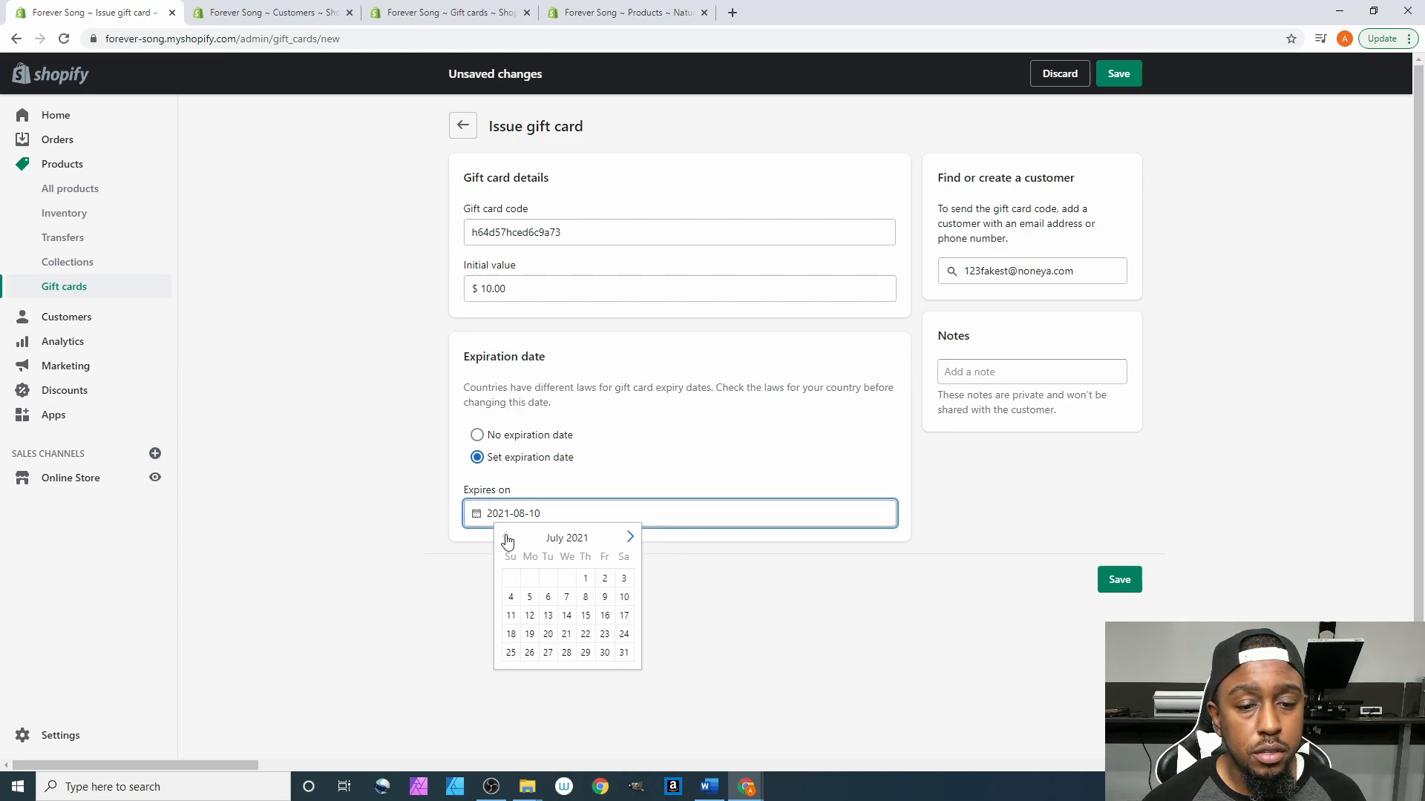
{"action": "left_click", "coordinate": [623, 598]}
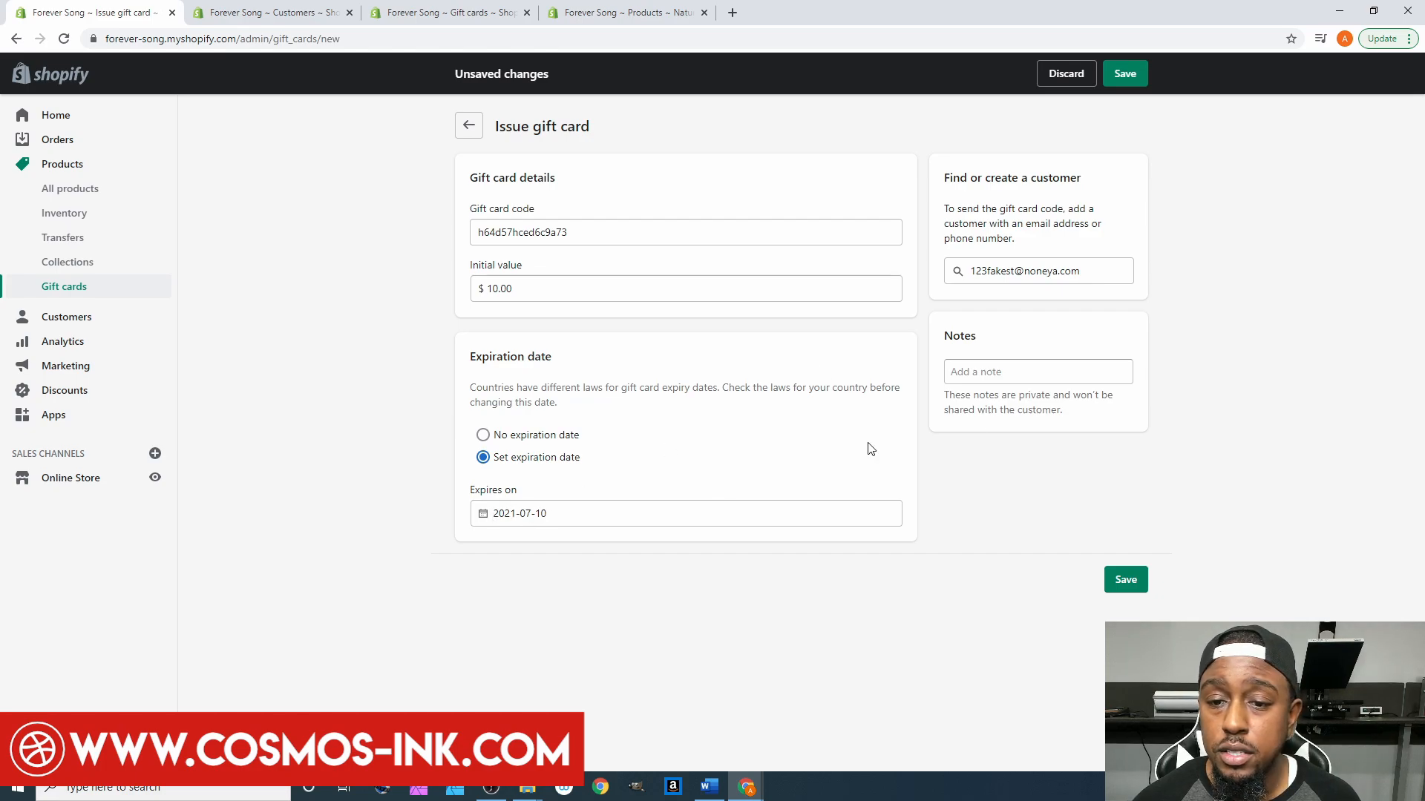
{"action": "left_click", "coordinate": [1000, 373]}
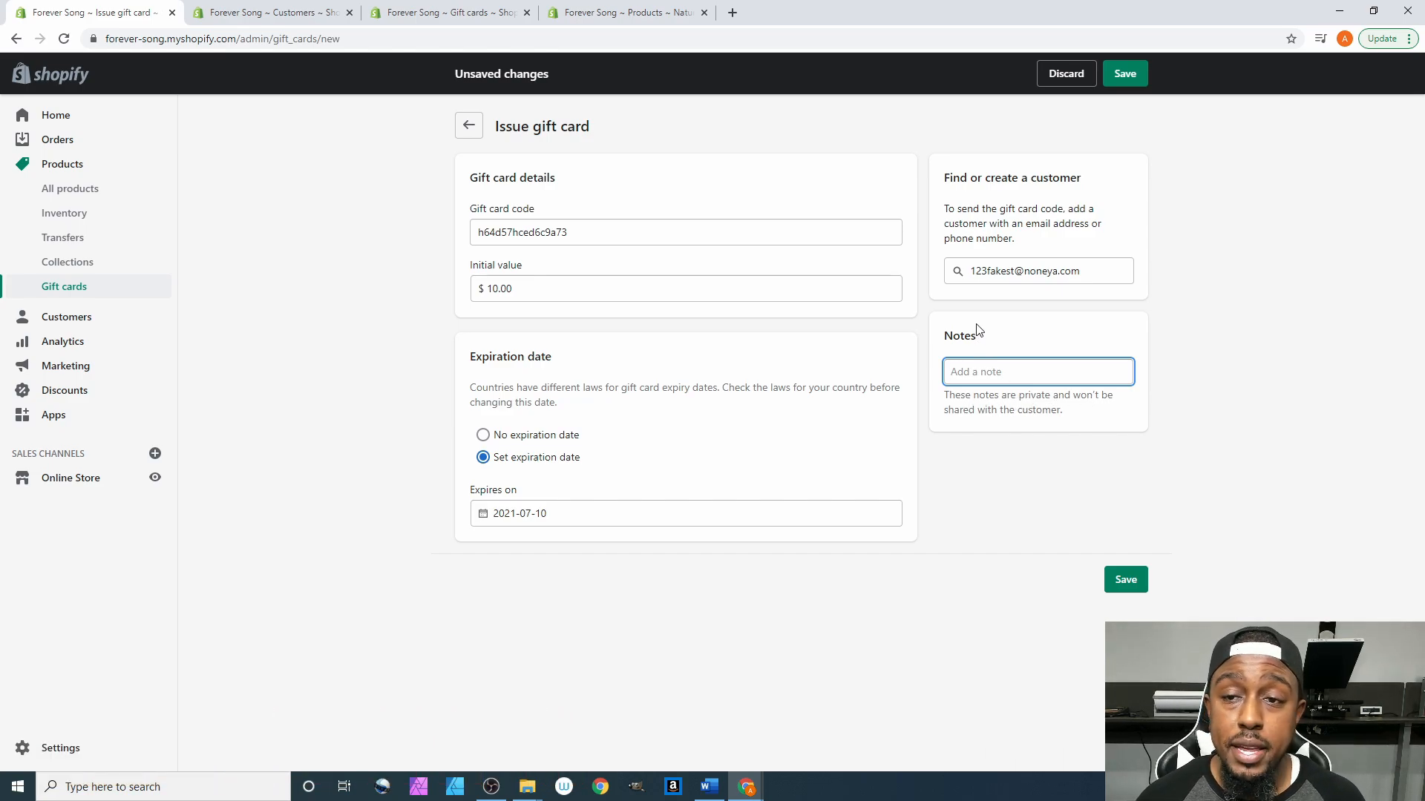
- Save the $10.00 card expiring Jul 10, 2021, then go back to the Gift cards list
{"action": "left_click", "coordinate": [1125, 74]}
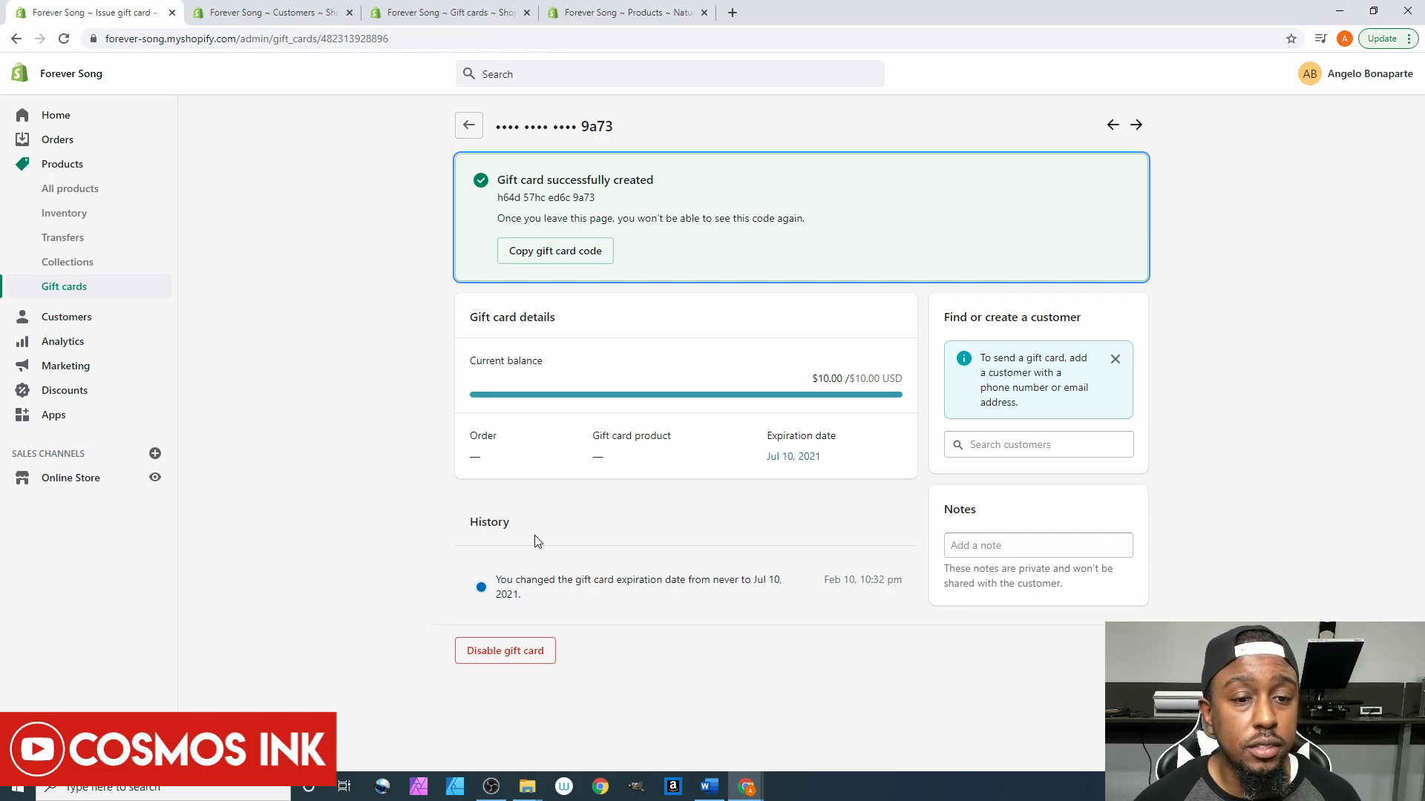
{"action": "left_click", "coordinate": [476, 127]}
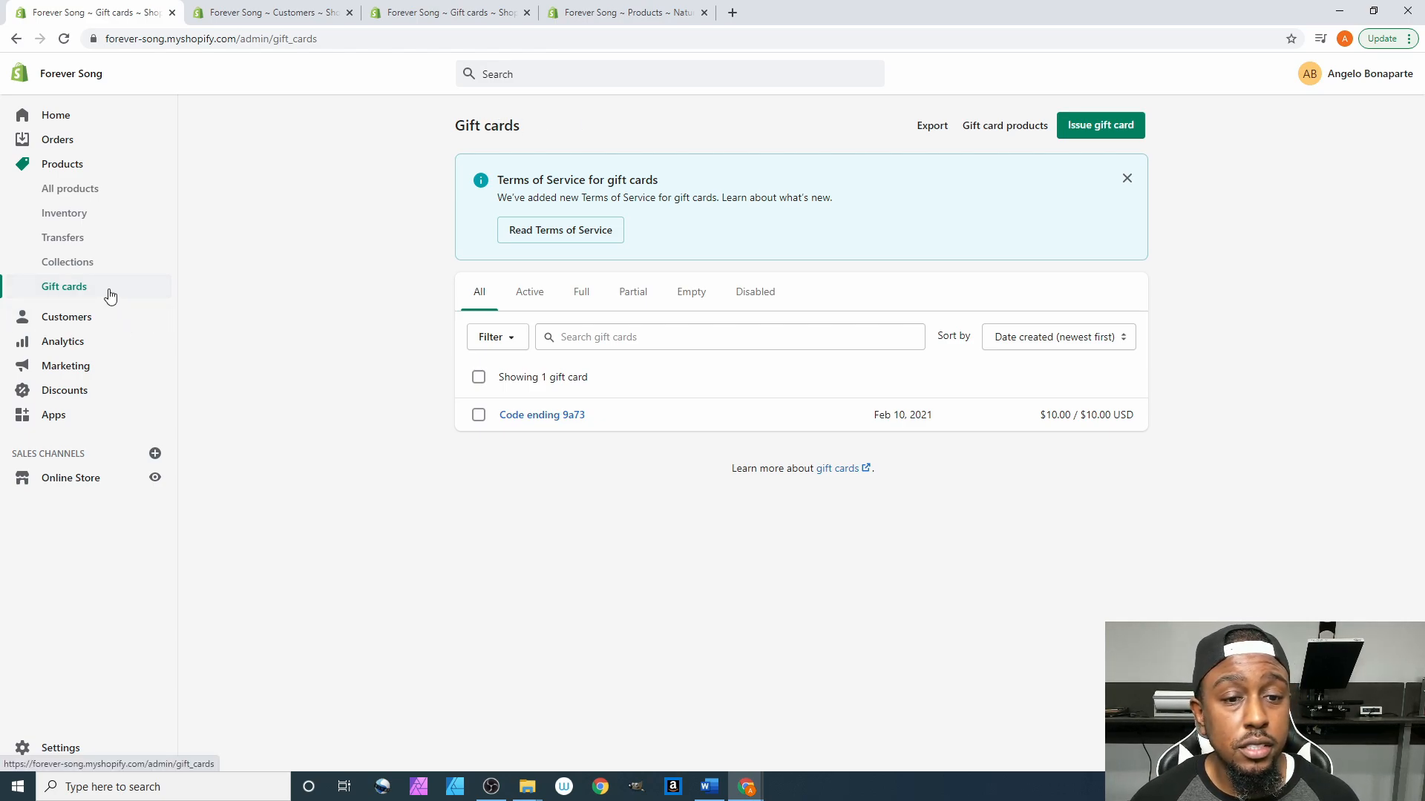
{"action": "left_click", "coordinate": [61, 43]}
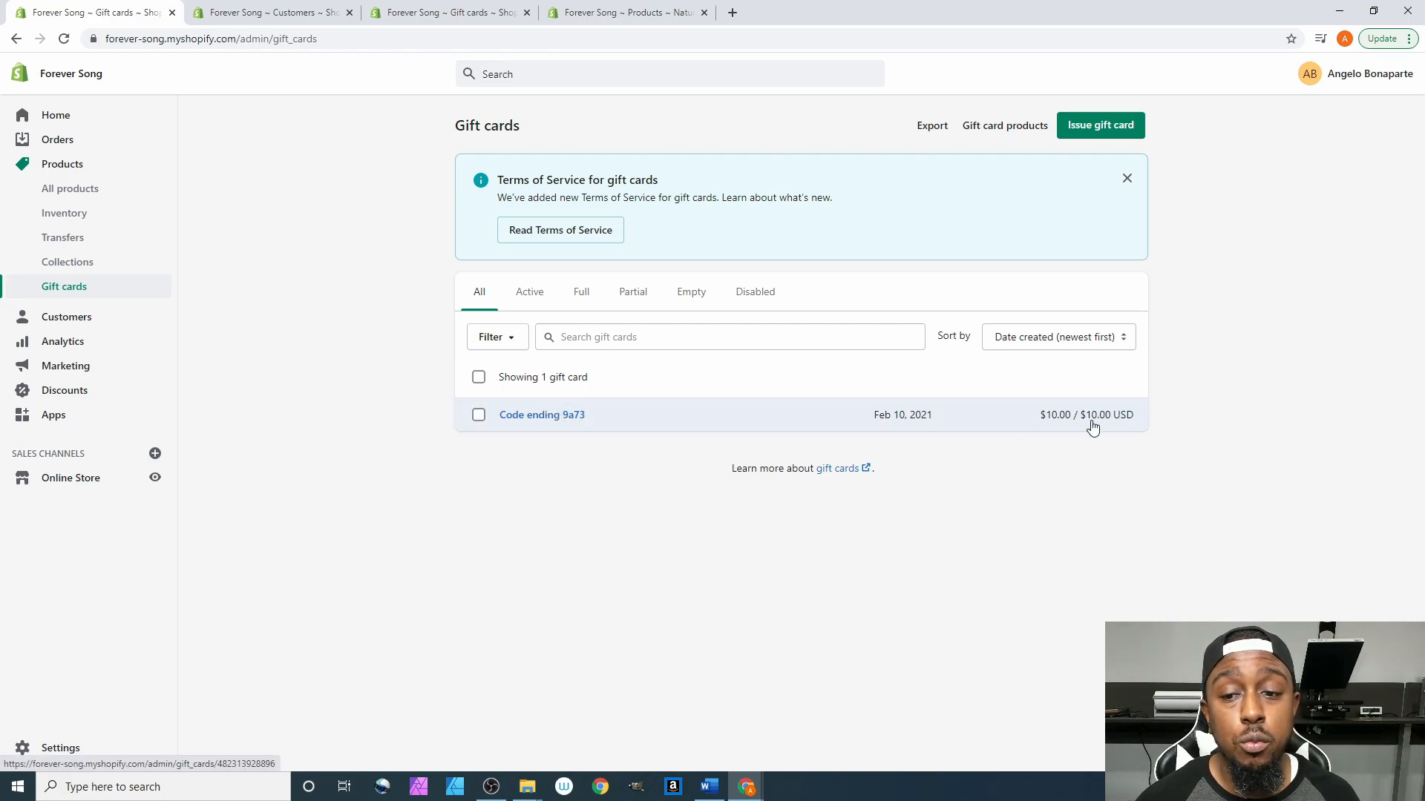
{"action": "left_click", "coordinate": [553, 417]}
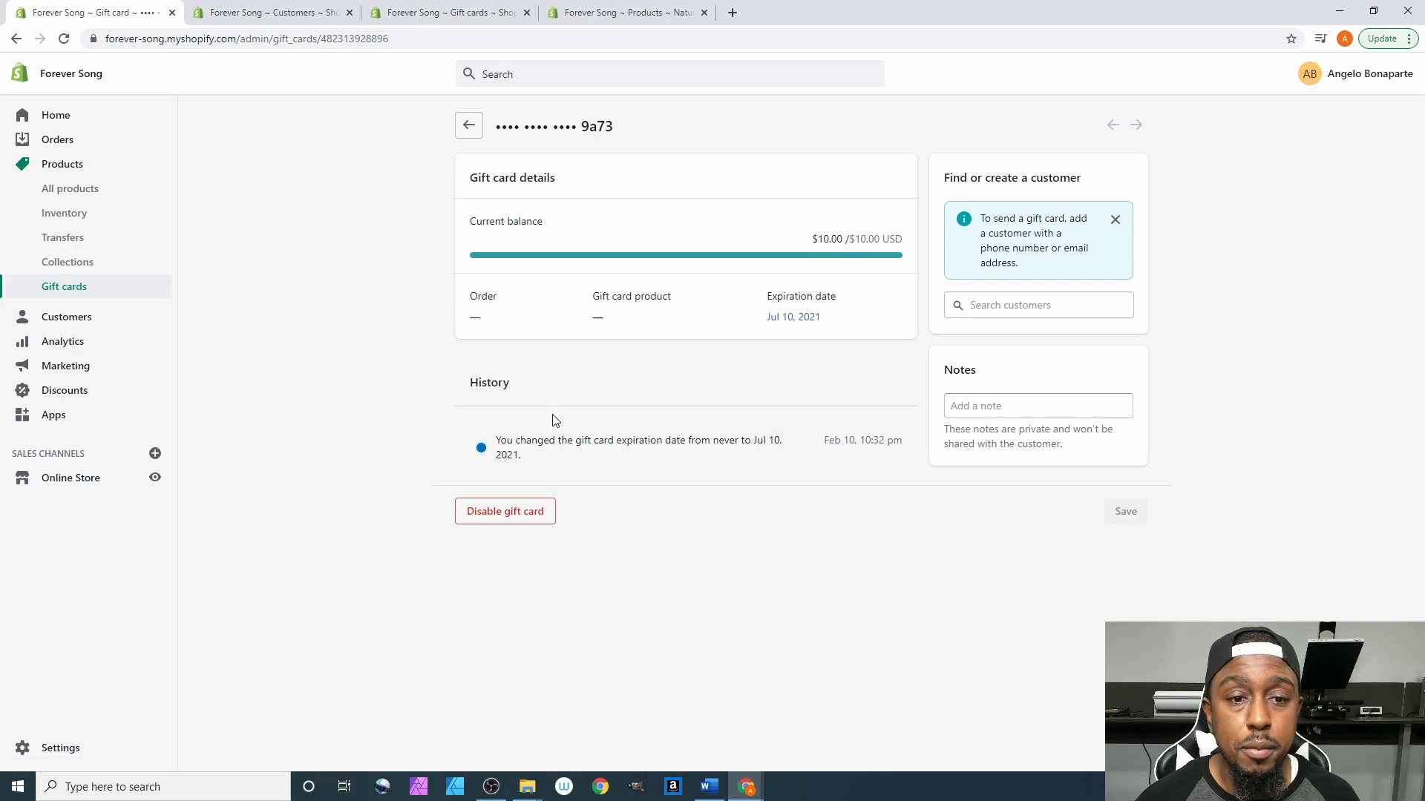
{"action": "left_click", "coordinate": [468, 125]}
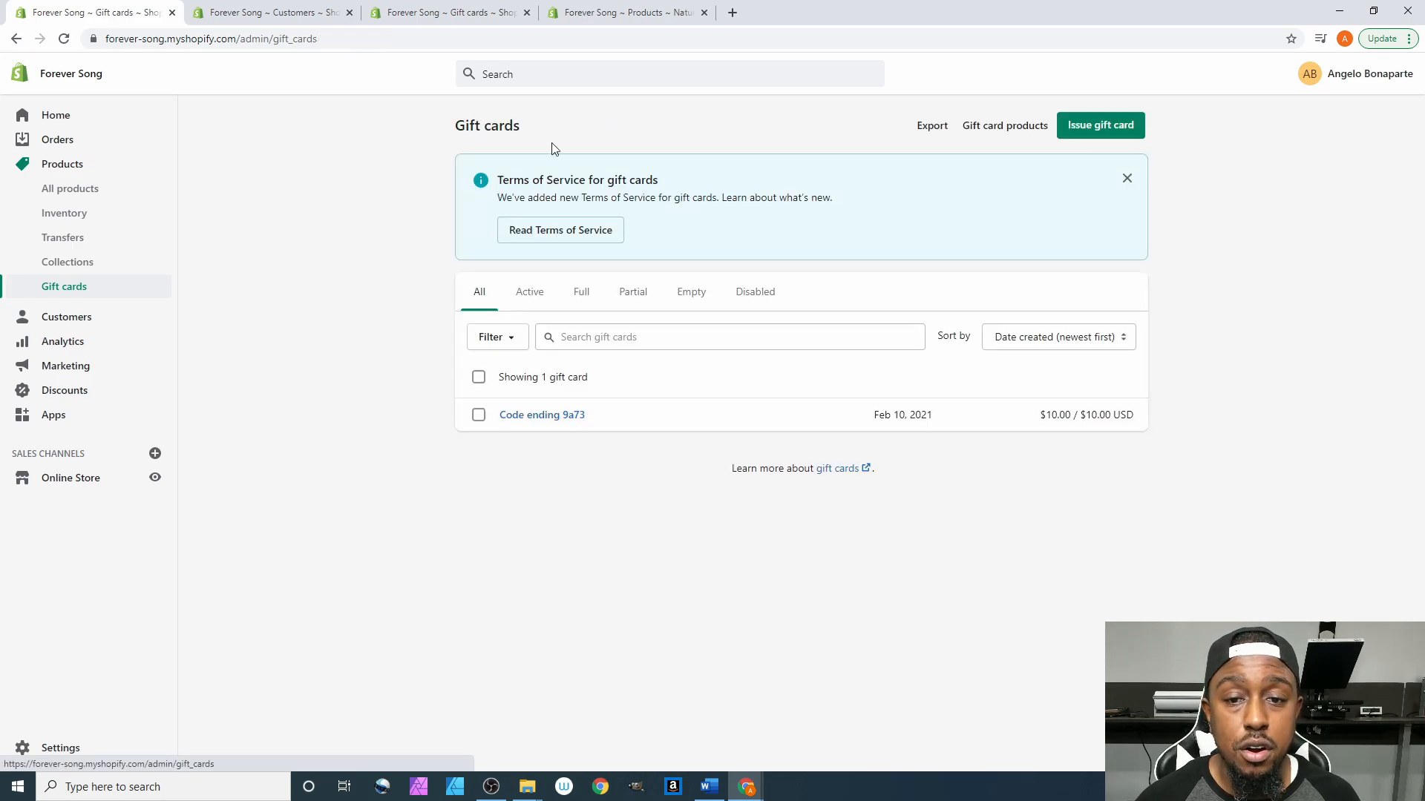
{"action": "triple_click", "coordinate": [655, 397]}
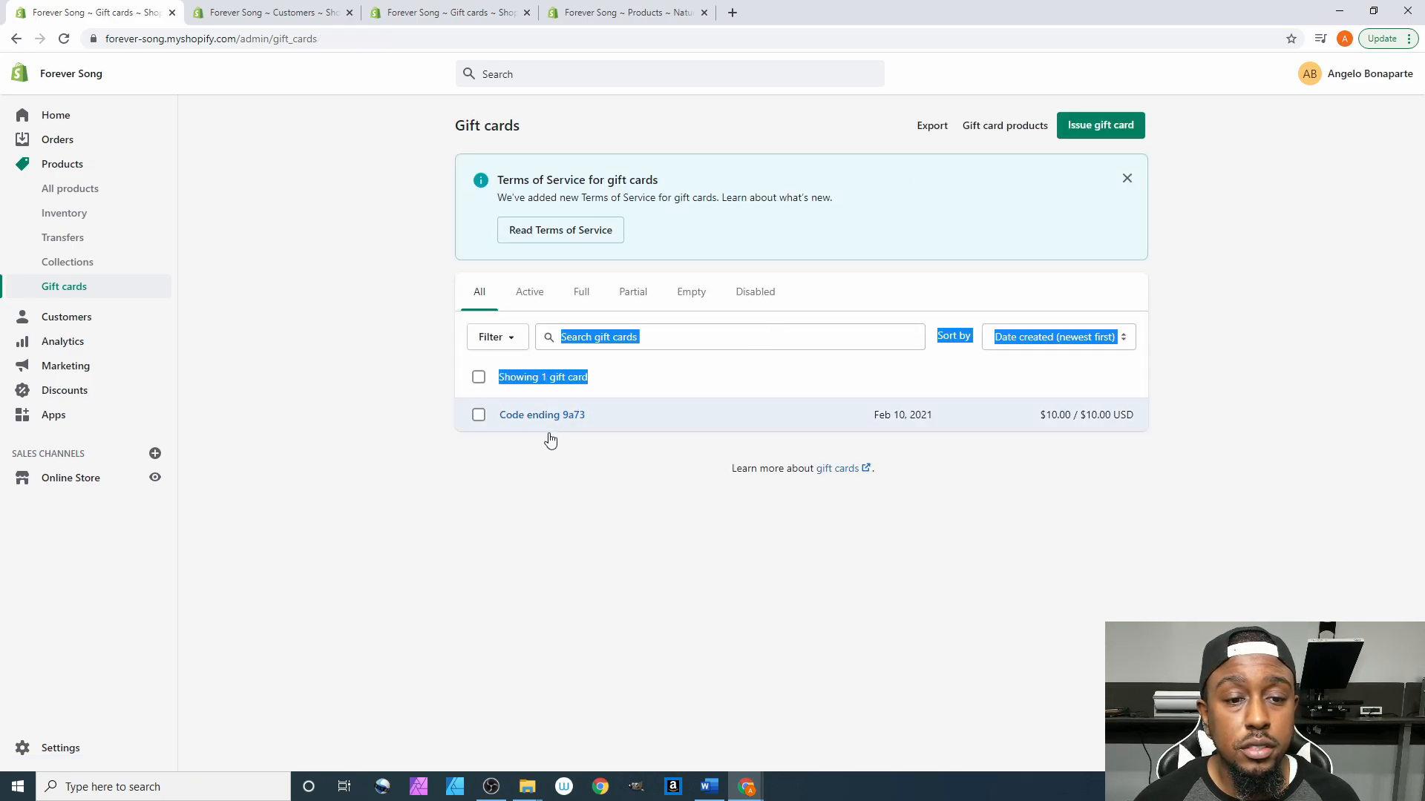
- Select the card ending 9a73 and disable it via Actions, confirming the permanent disable
{"action": "left_click", "coordinate": [477, 379]}
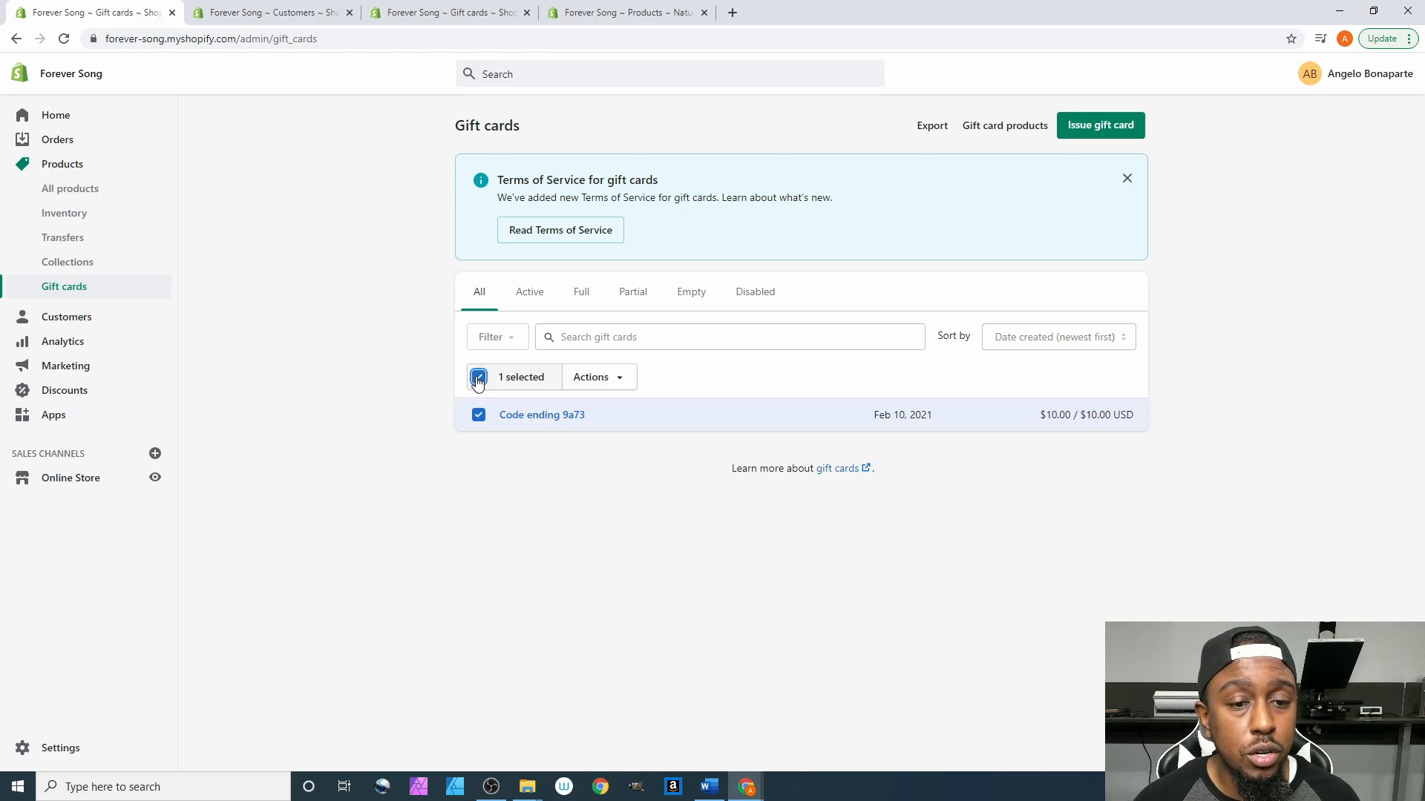
{"action": "left_click", "coordinate": [610, 377]}
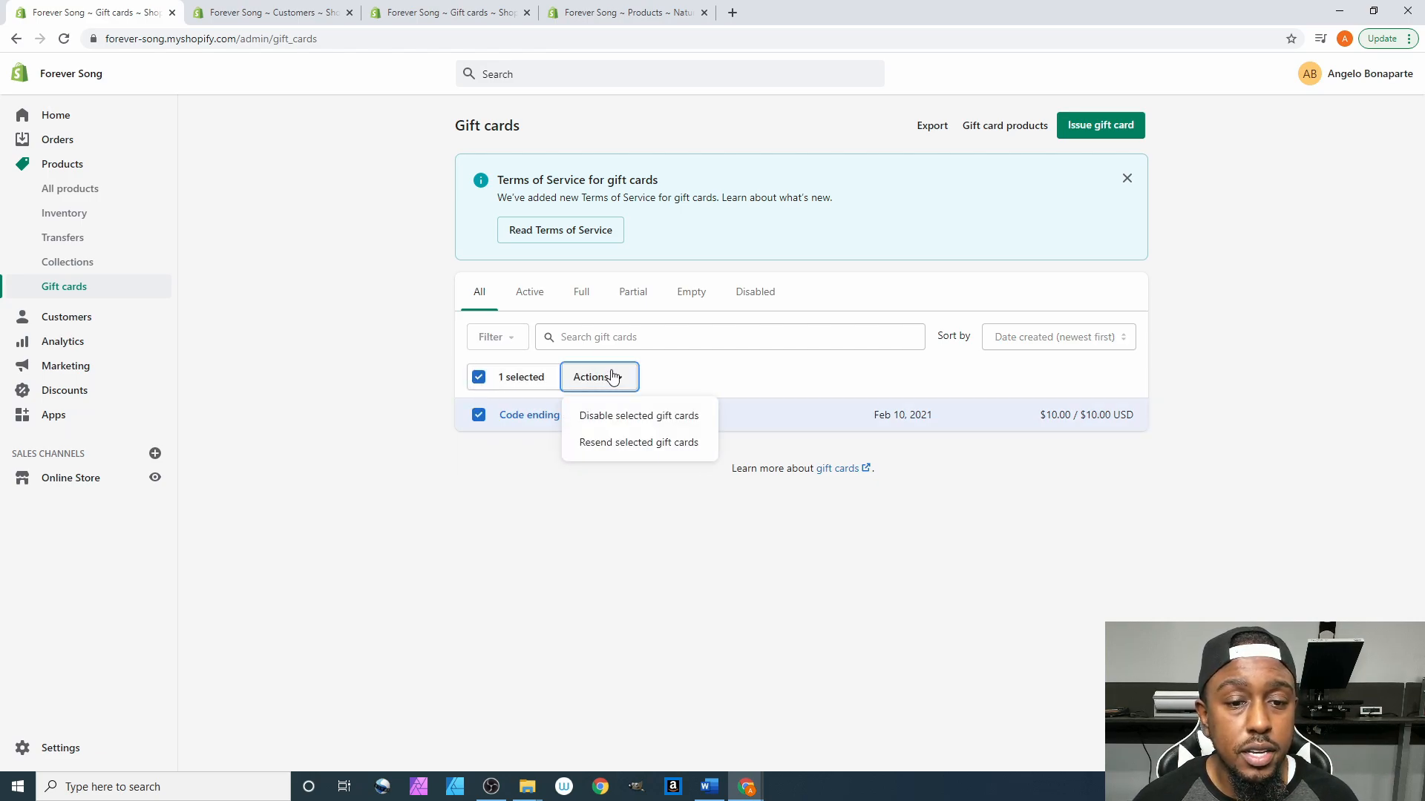
{"action": "left_click", "coordinate": [656, 416]}
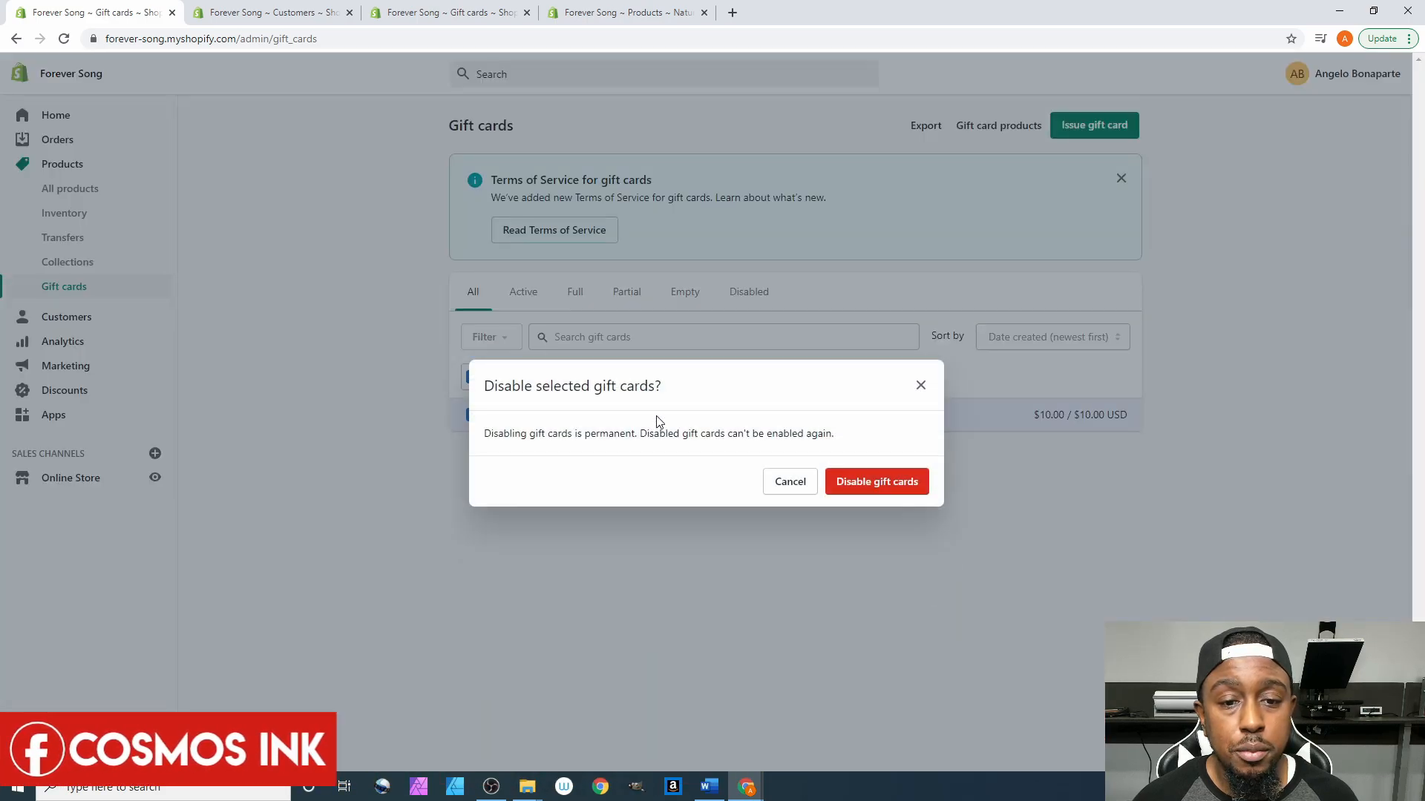
{"action": "left_click", "coordinate": [900, 483]}
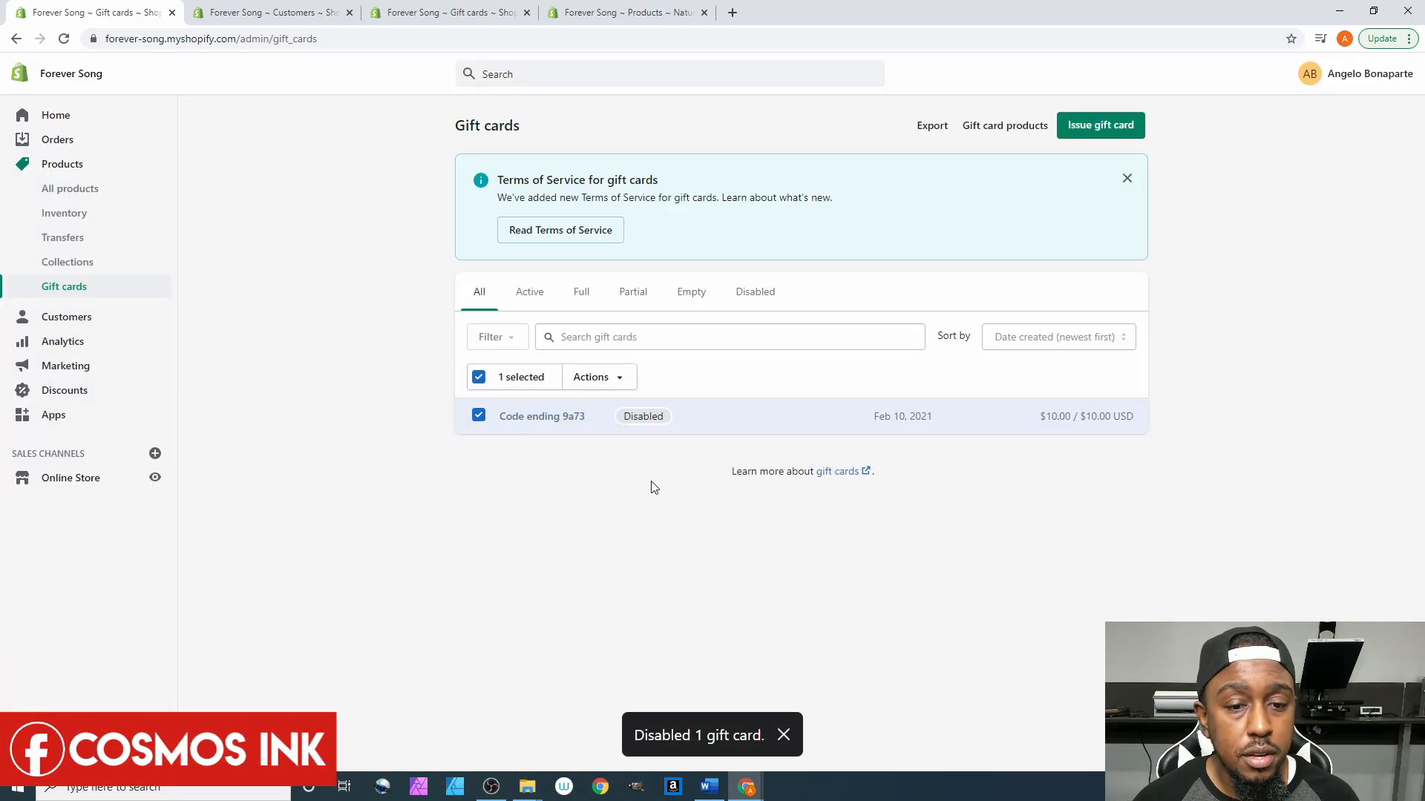
- Review the disabled card's details, return to the list, and reopen its actions menu without changes
{"action": "left_click", "coordinate": [556, 422]}
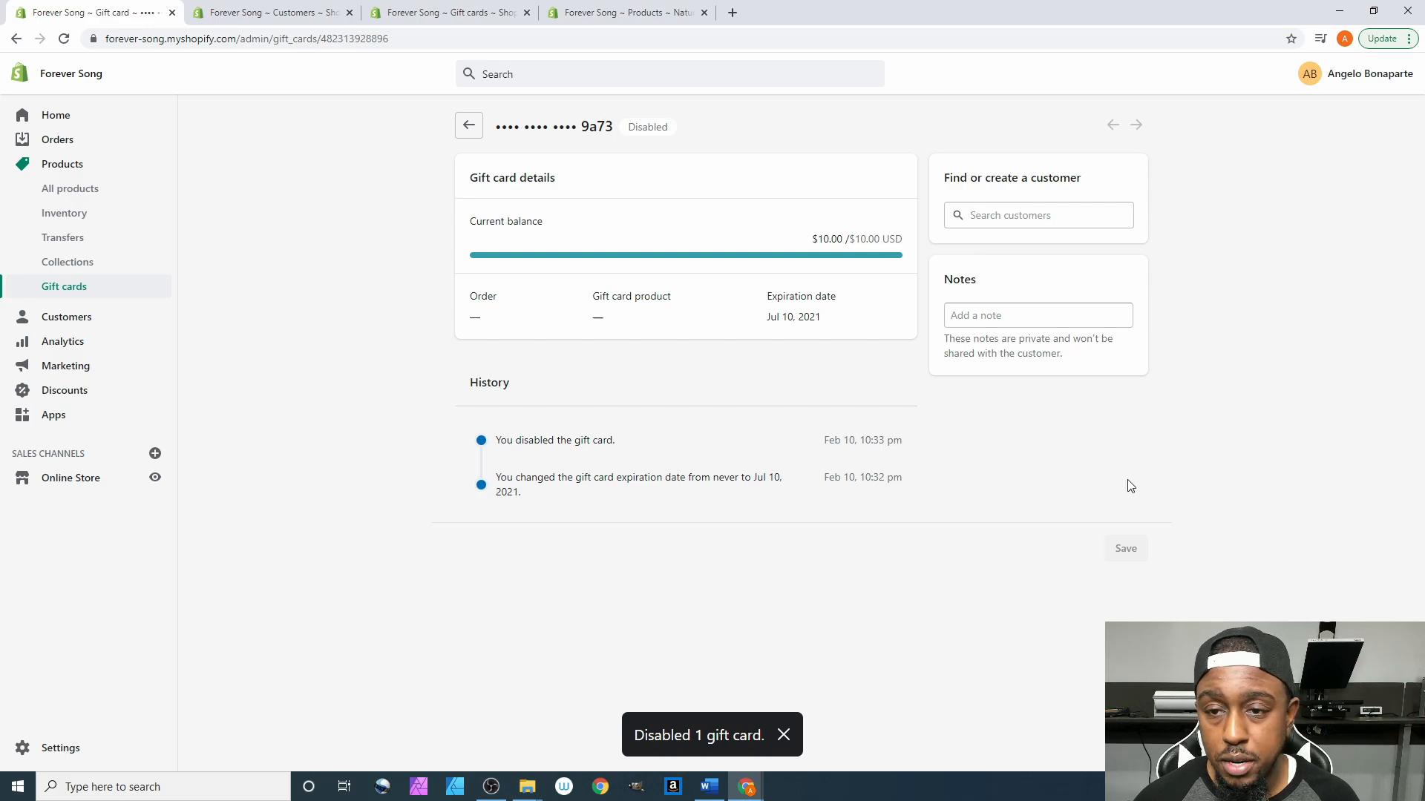
{"action": "left_click", "coordinate": [469, 127]}
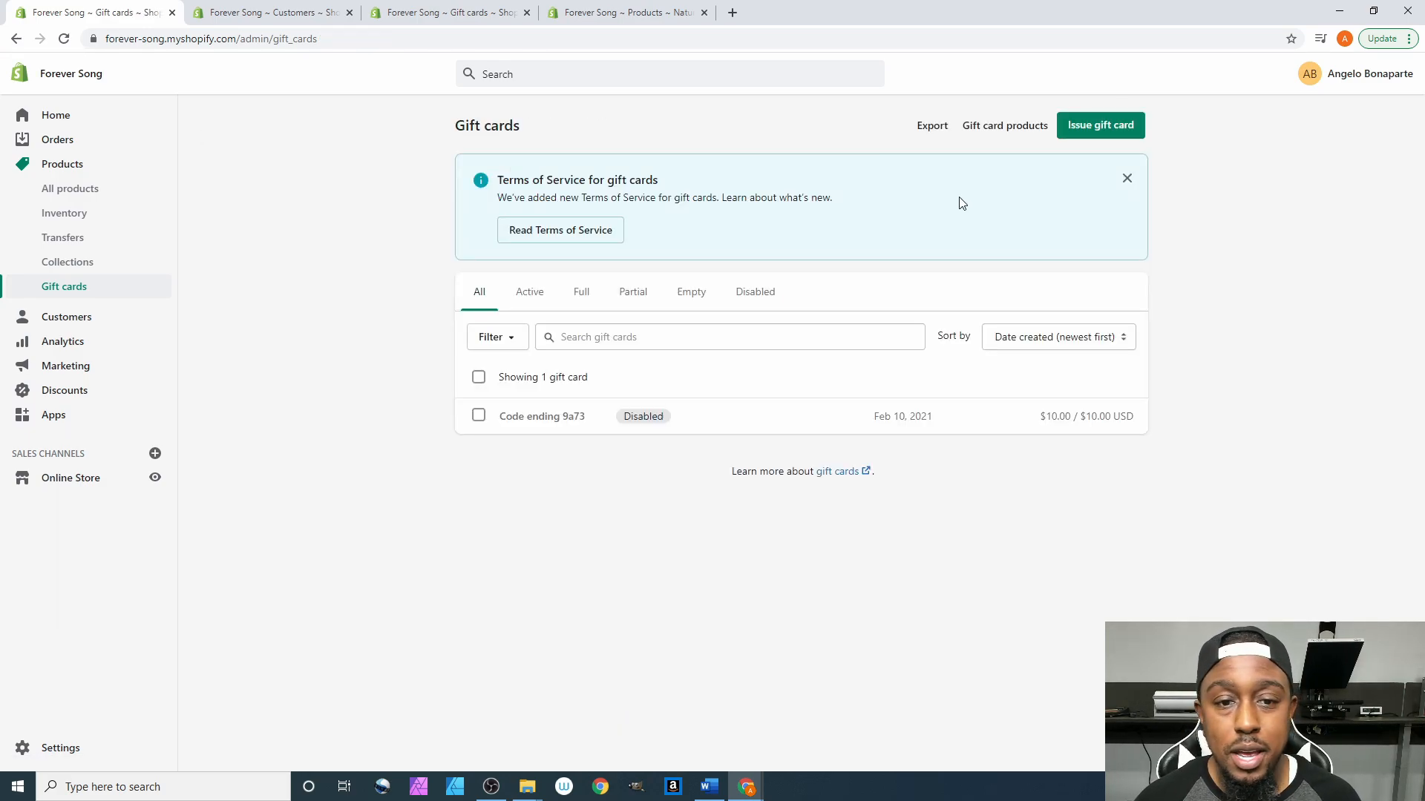
{"action": "left_click", "coordinate": [483, 338]}
{"action": "left_click", "coordinate": [483, 338]}
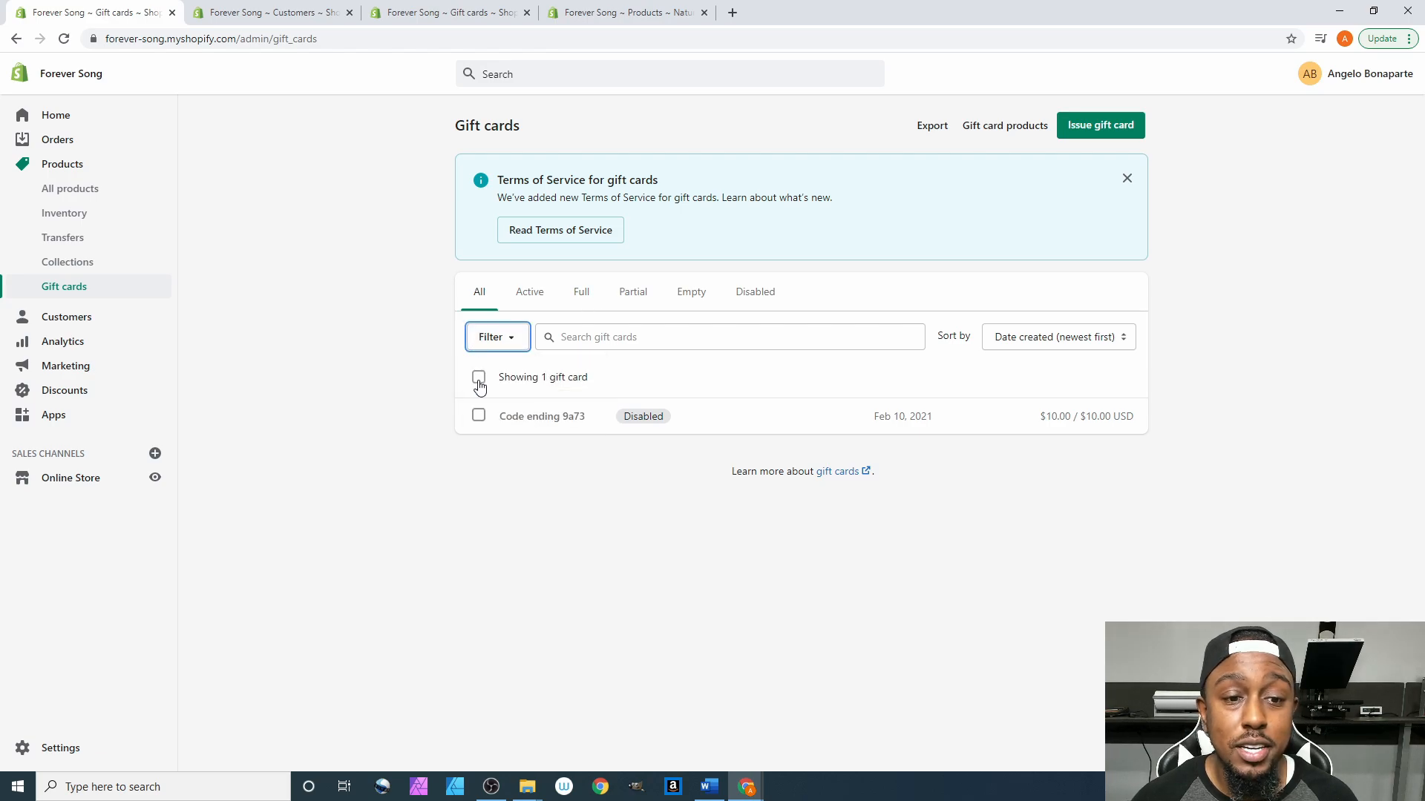
{"action": "left_click", "coordinate": [479, 377]}
{"action": "left_click", "coordinate": [592, 377]}
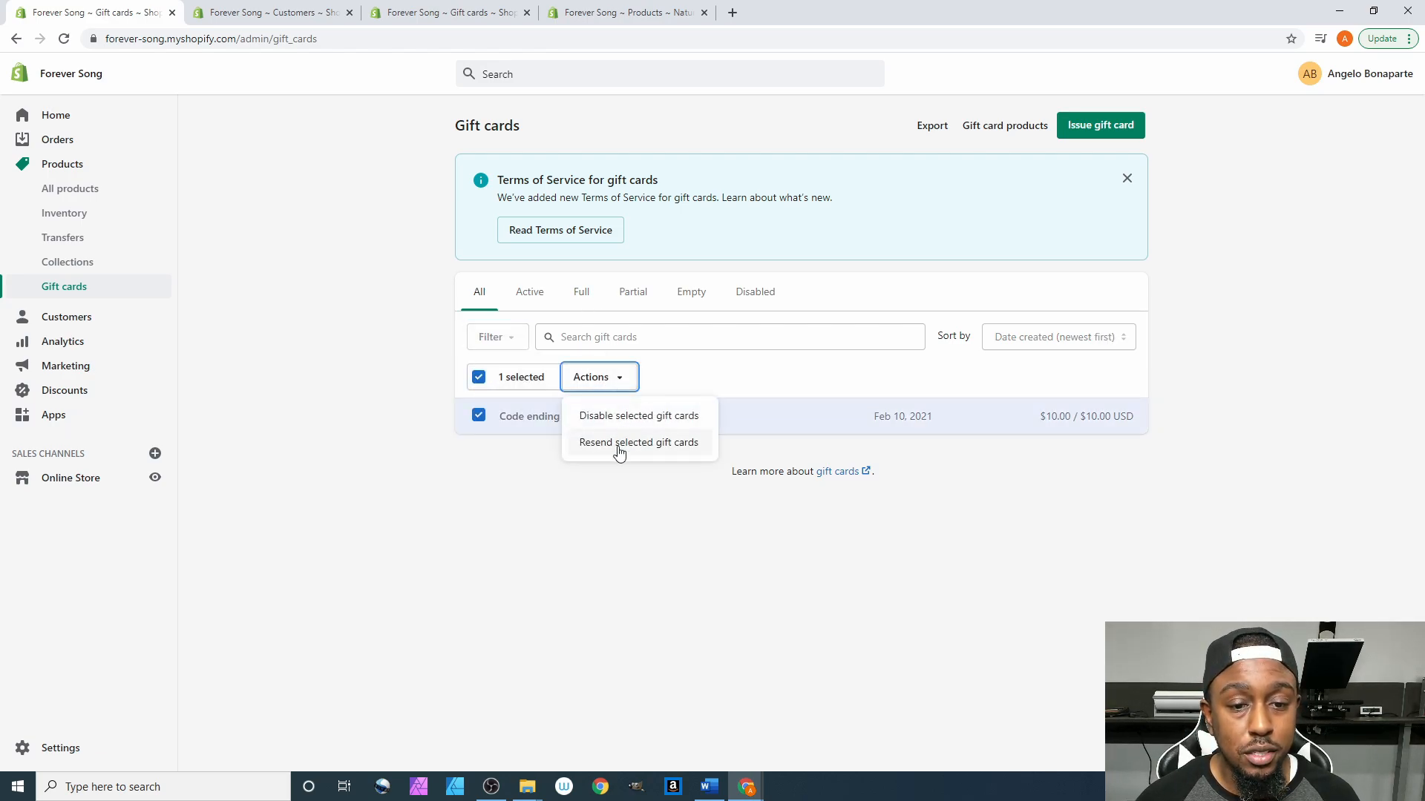
{"action": "left_click", "coordinate": [639, 416]}
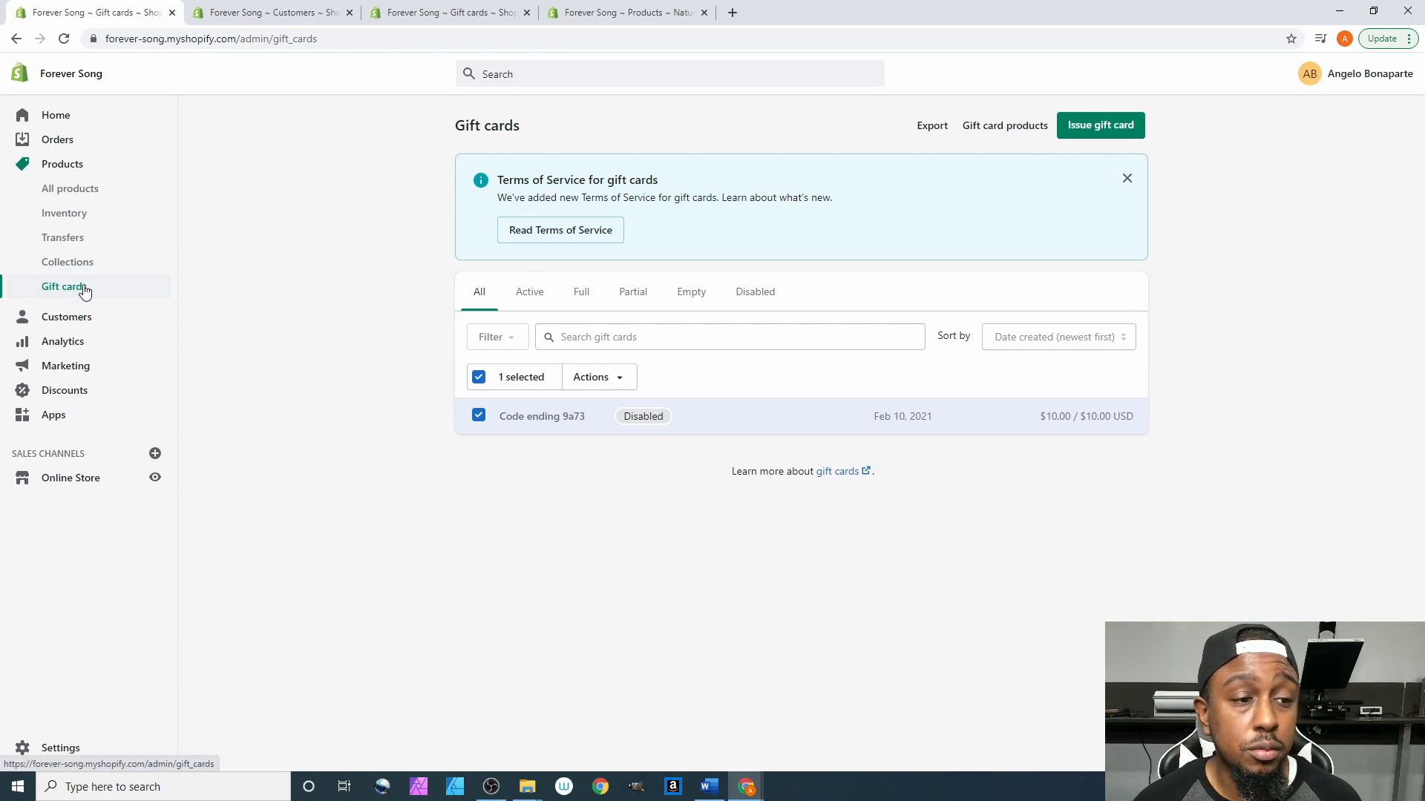
- Confirm the Anniversary and Newly Weds gift cards show as Active in All products, then return Home
{"action": "left_click", "coordinate": [1016, 128]}
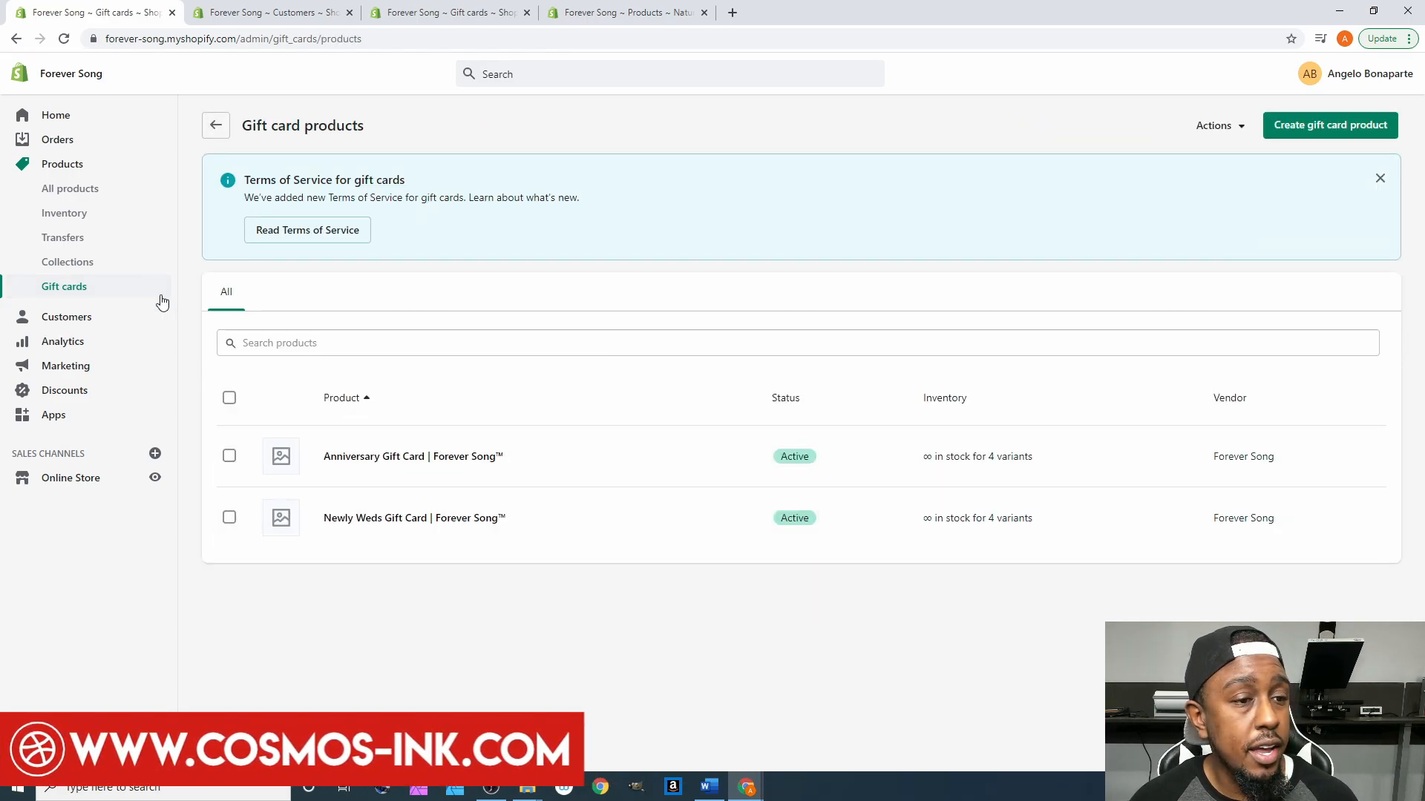
{"action": "left_click", "coordinate": [70, 190]}
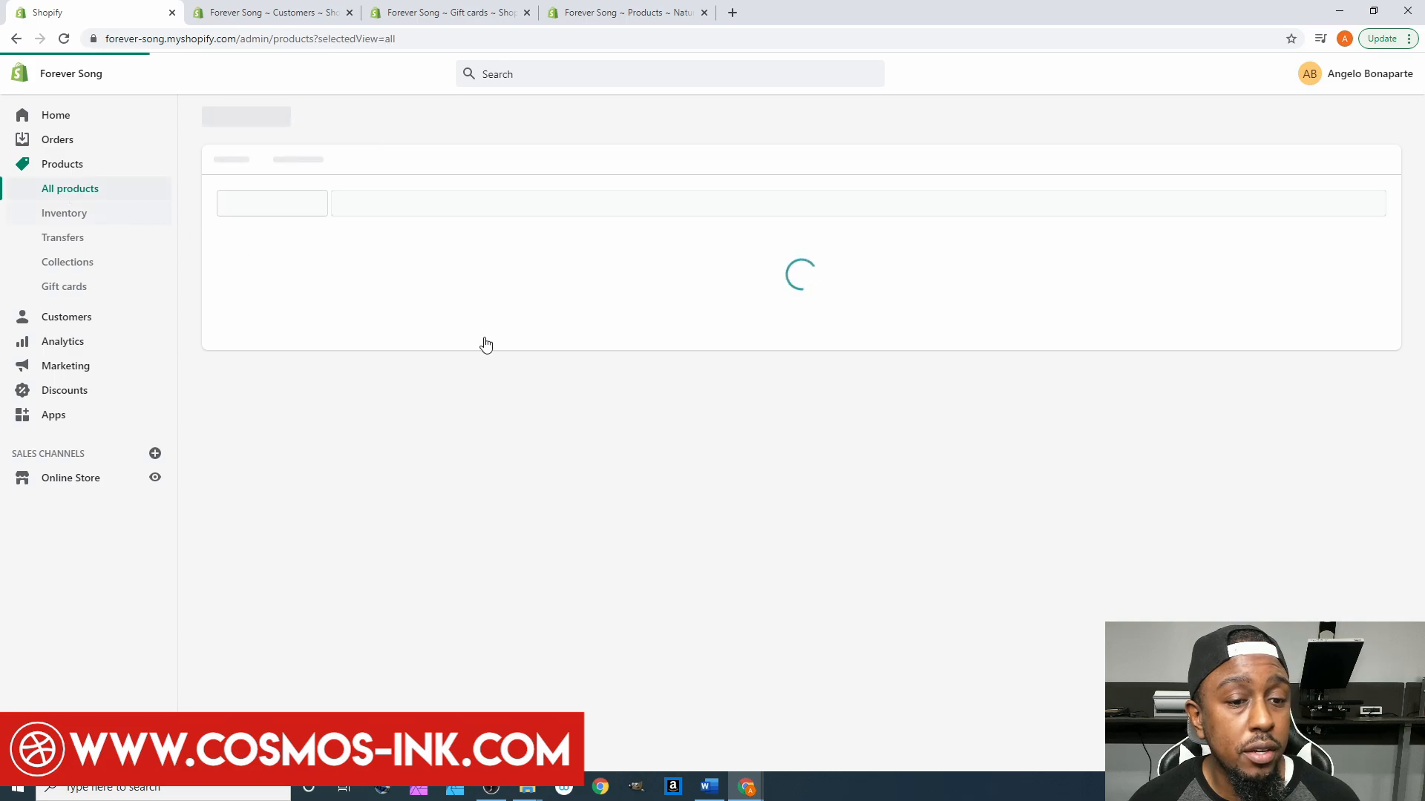
{"action": "scroll", "coordinate": [658, 421], "scroll_direction": "down", "scroll_amount": 2}
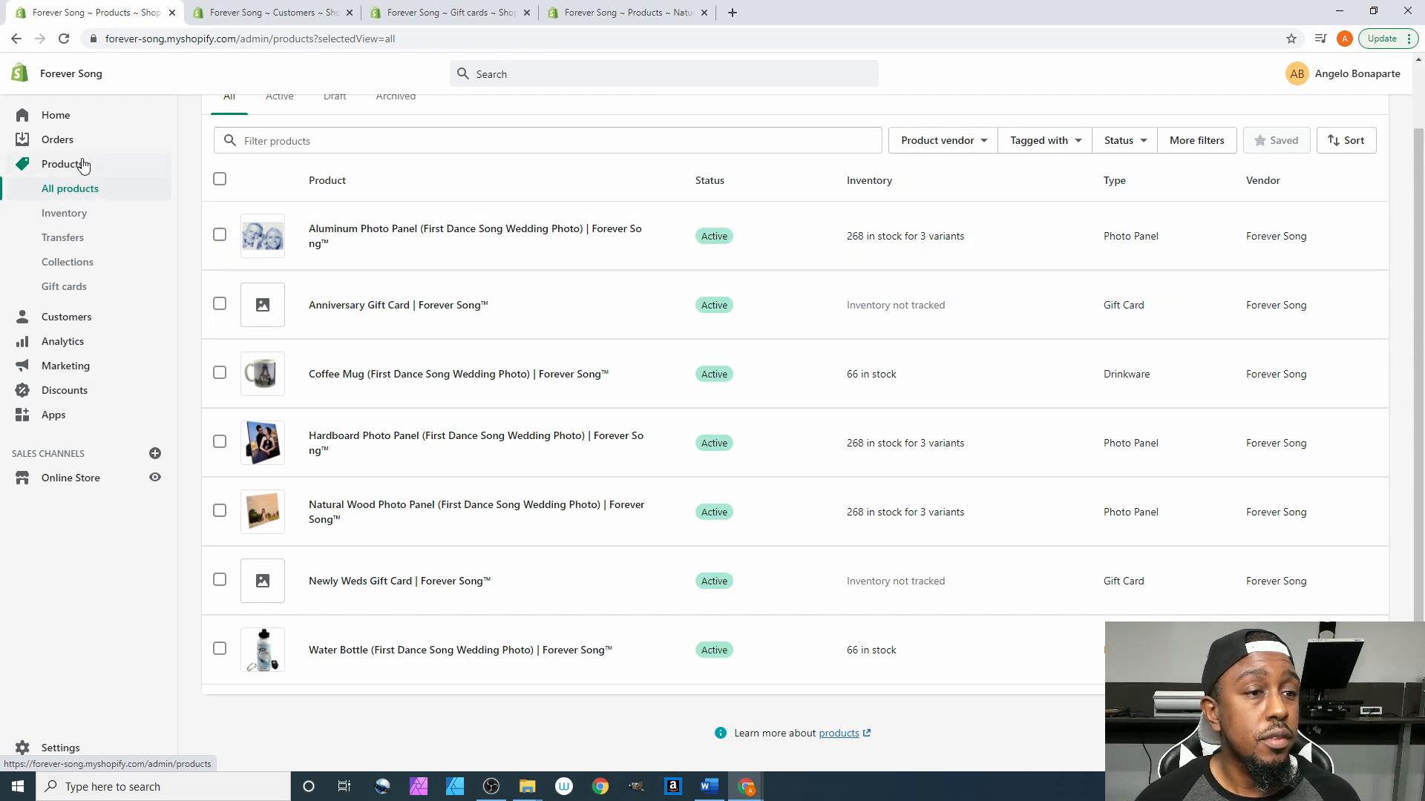
{"action": "left_click", "coordinate": [83, 119]}
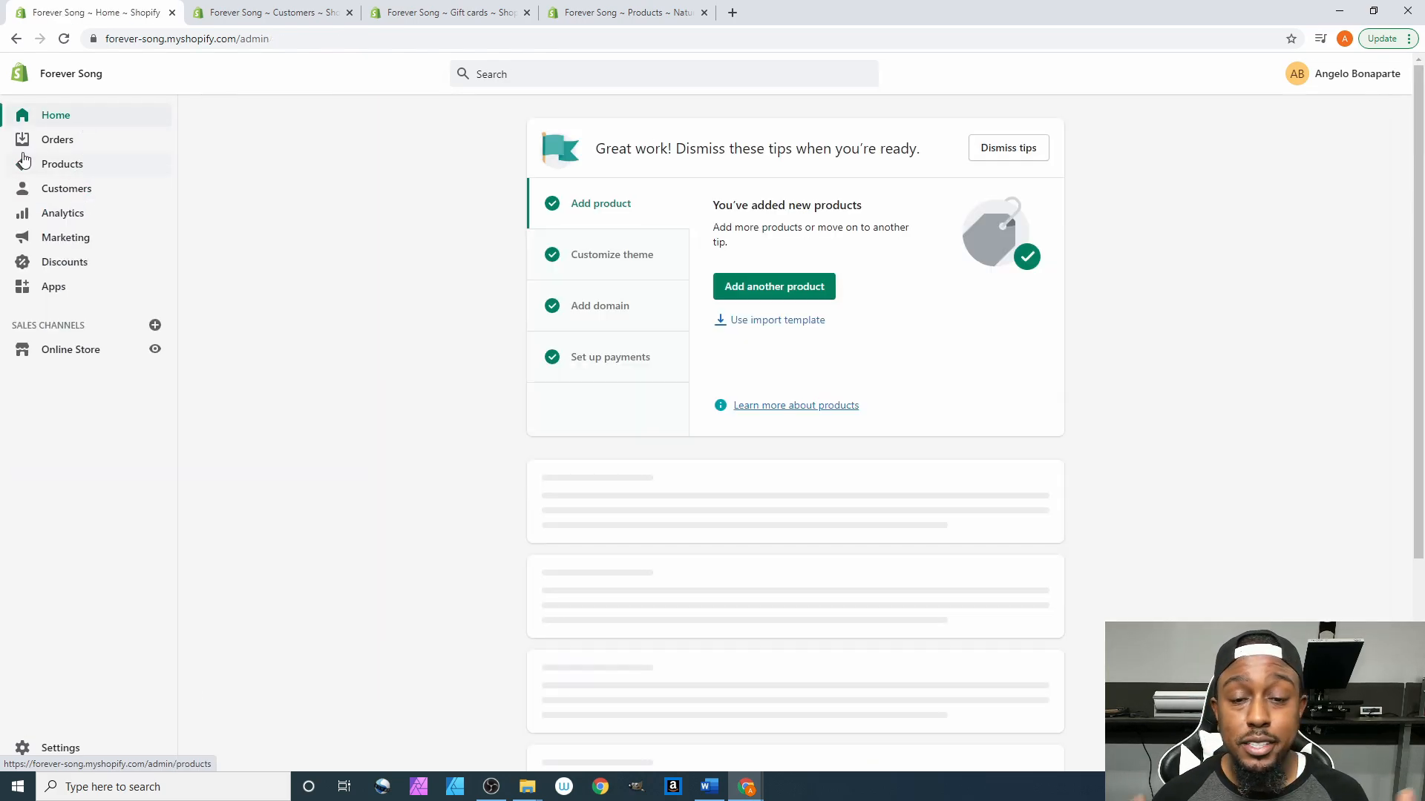